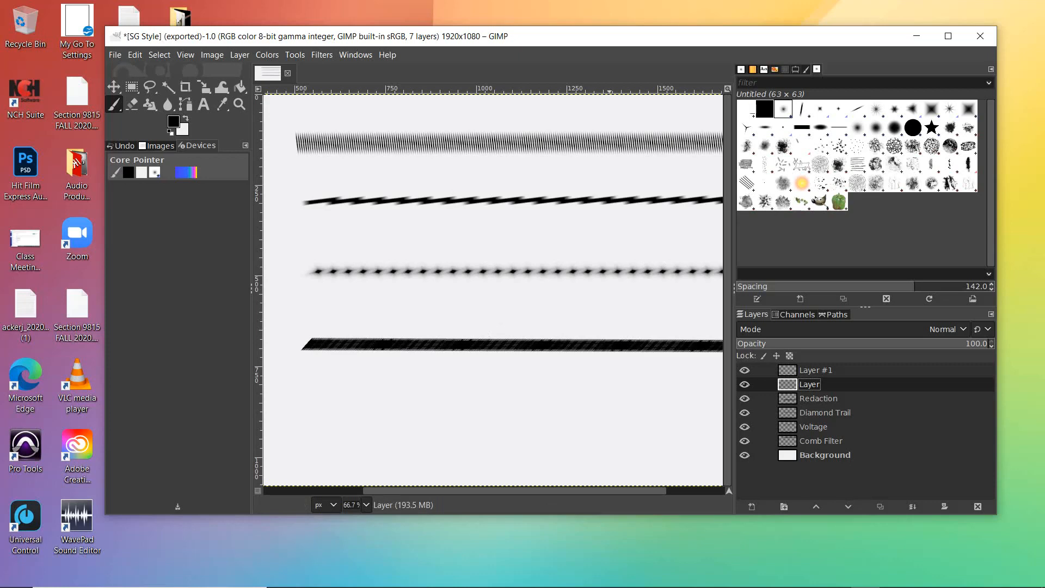
- Open the dockable Brushes dialog
left_click(356, 54)
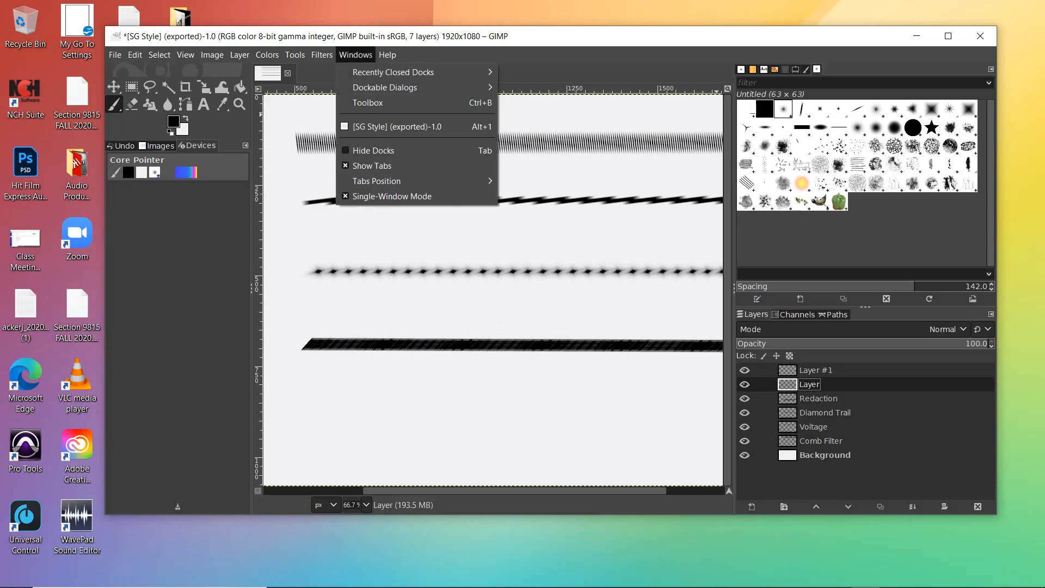
mouse_move(414, 88)
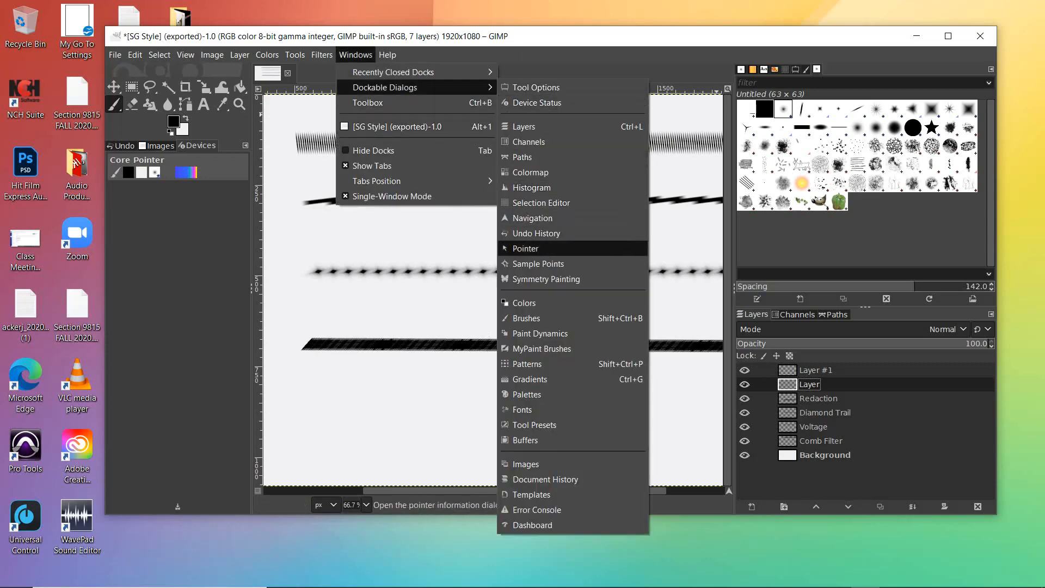
left_click(527, 318)
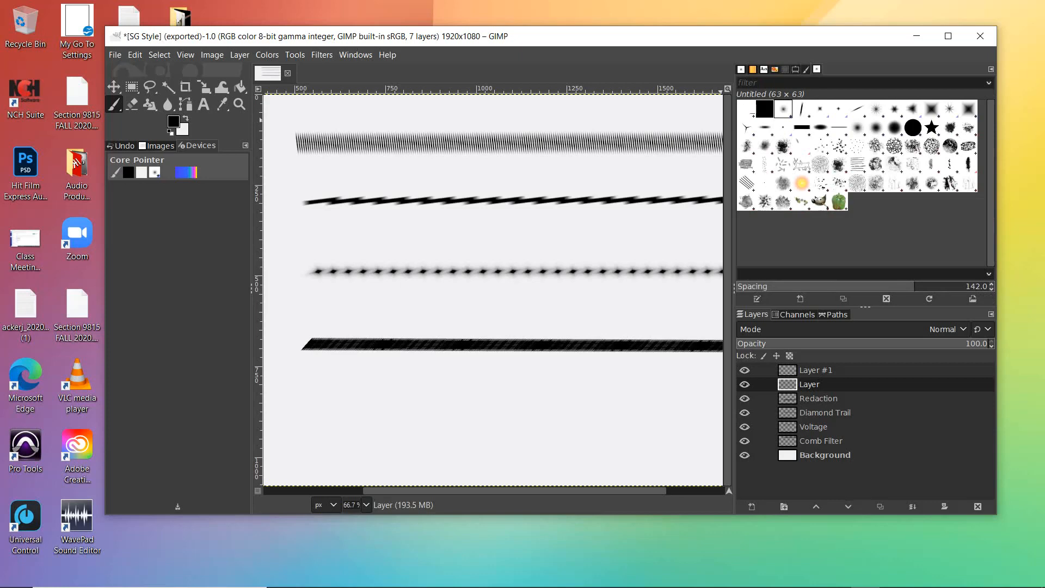
left_click(355, 54)
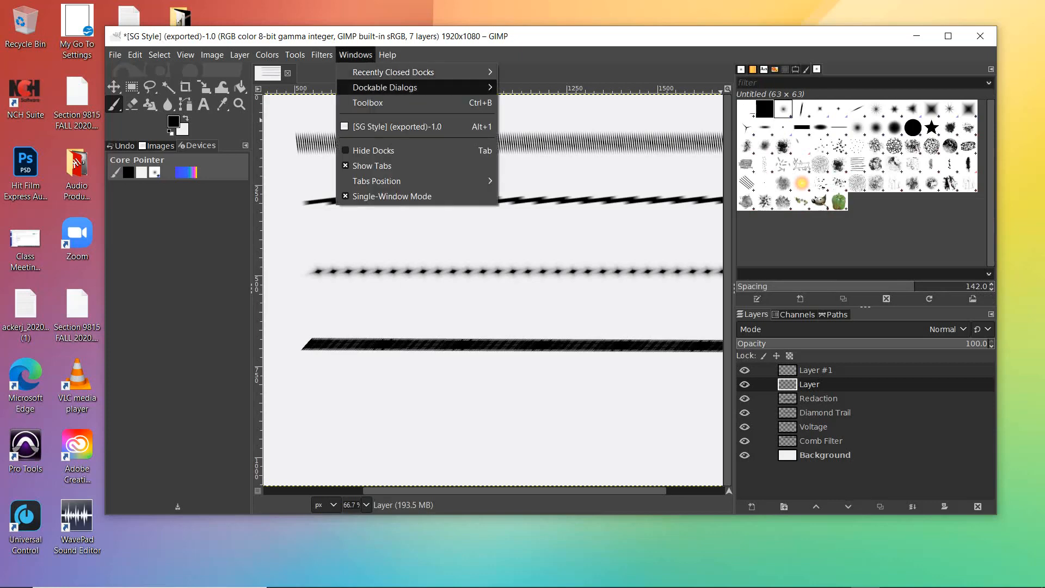
mouse_move(414, 87)
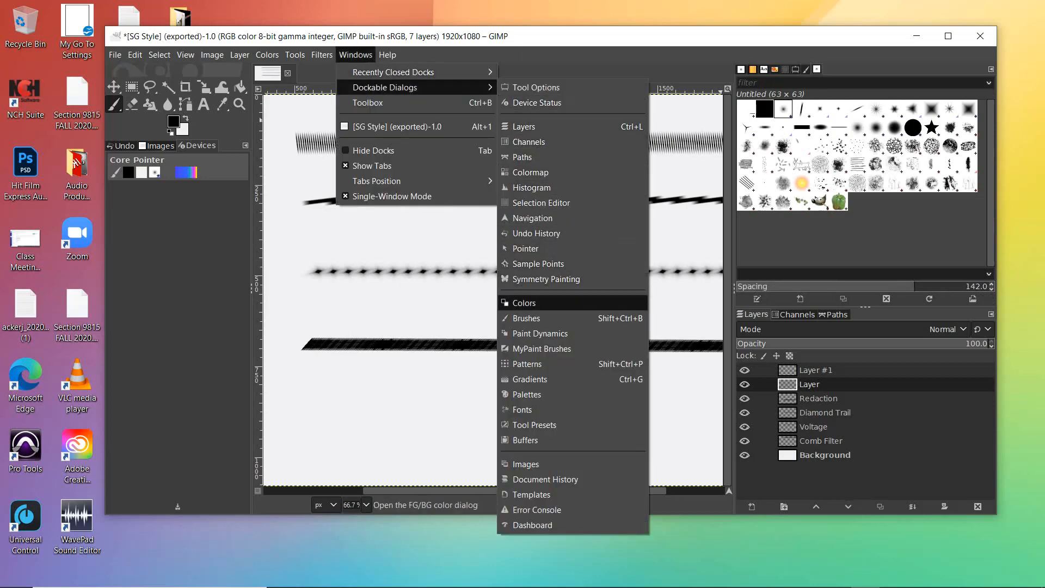
left_click(553, 321)
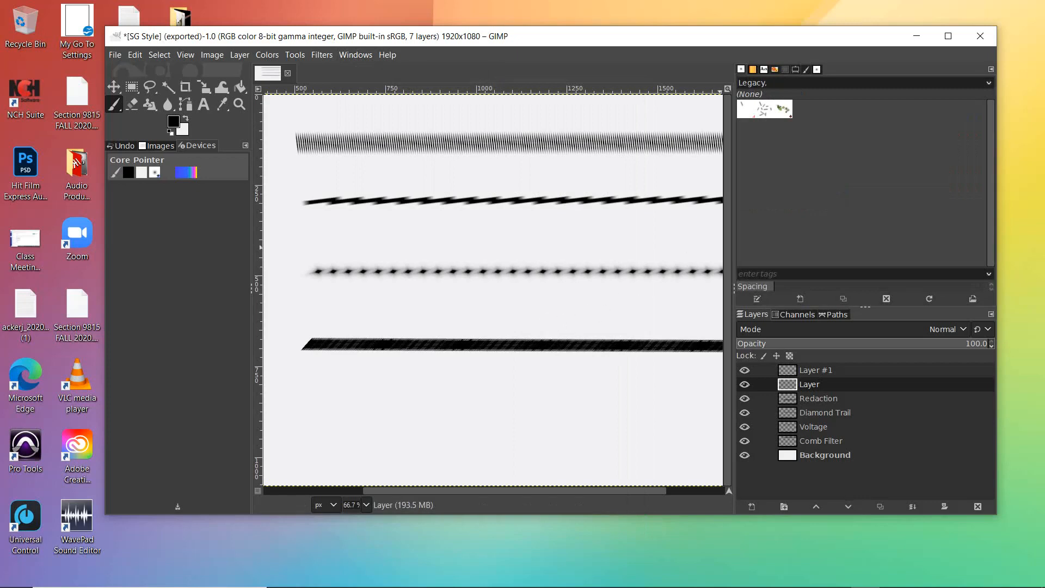
- View the Untitled brush's shape settings in the brush editor and return to the brush list
left_click(801, 299)
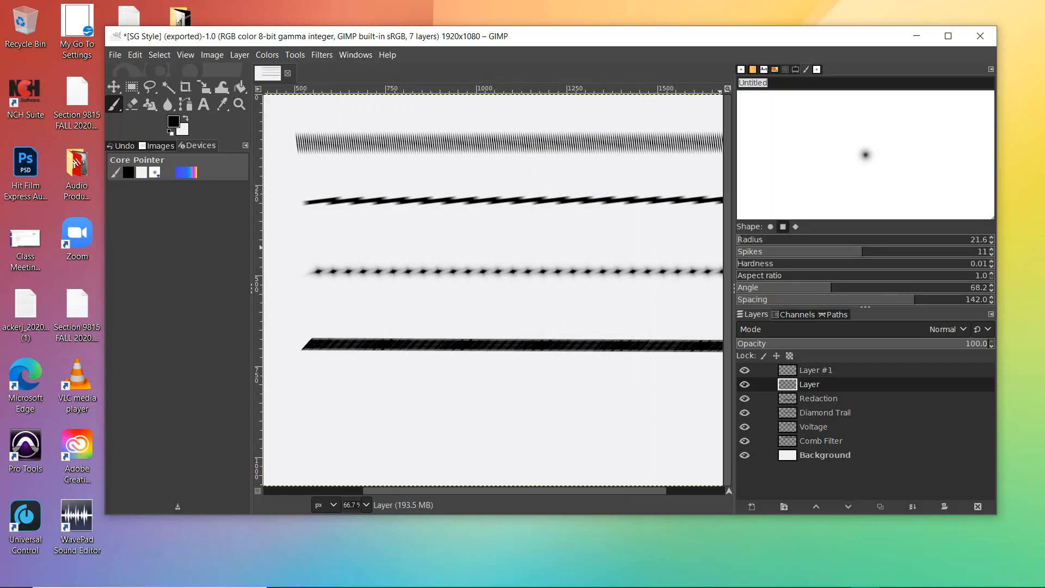
left_click(795, 70)
left_click(816, 69)
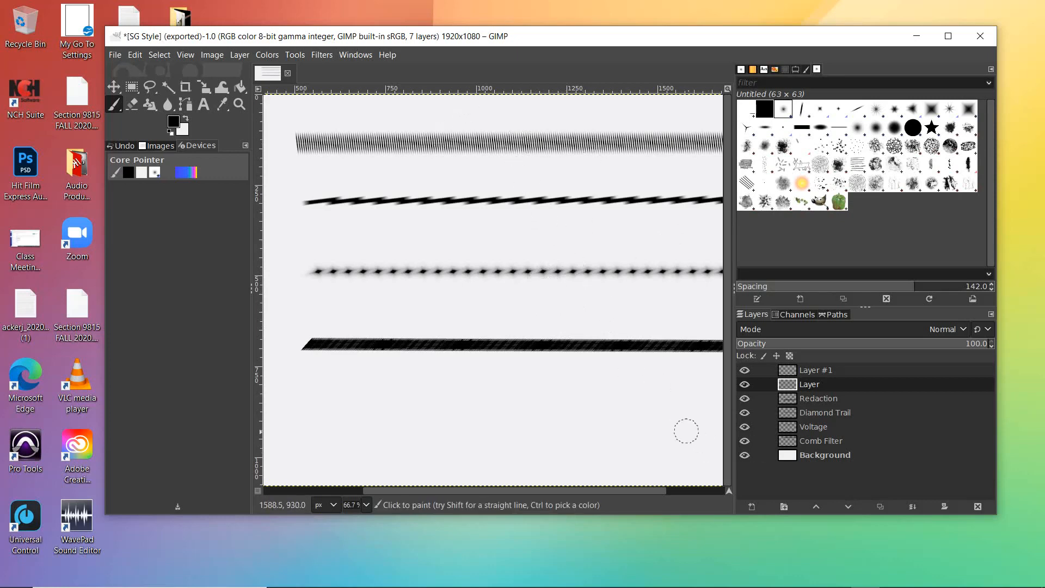
- Hide and show again the Comb Filter, Voltage, Diamond Trail and Redaction layers one by one to see which line each holds
left_click(745, 441)
left_click(745, 441)
left_click(745, 427)
left_click(745, 427)
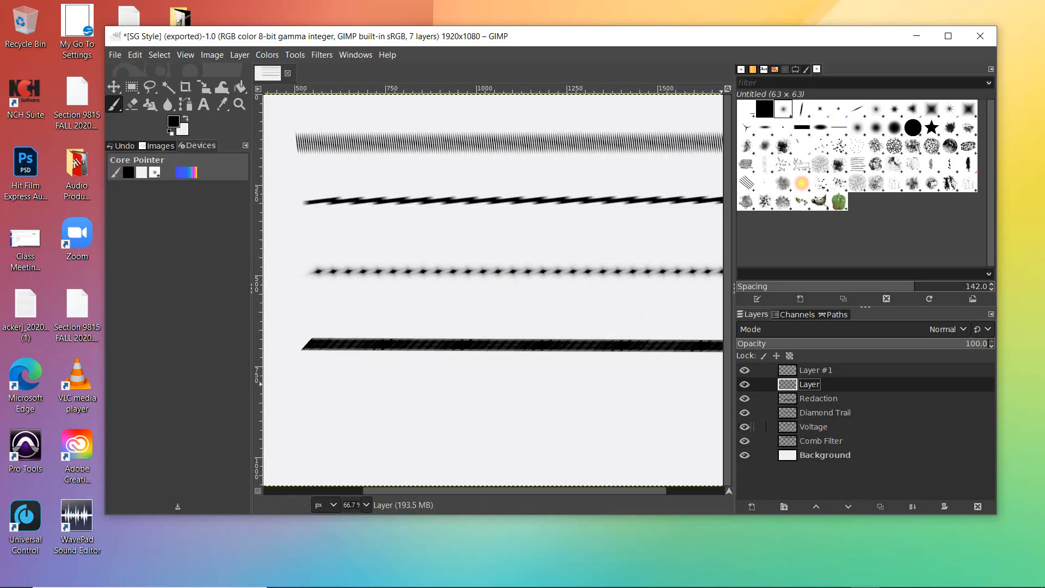
left_click(745, 413)
left_click(745, 412)
left_click(744, 399)
left_click(745, 398)
- Create a new brush with the diamond shape and open the Paintbrush tool options
left_click(799, 299)
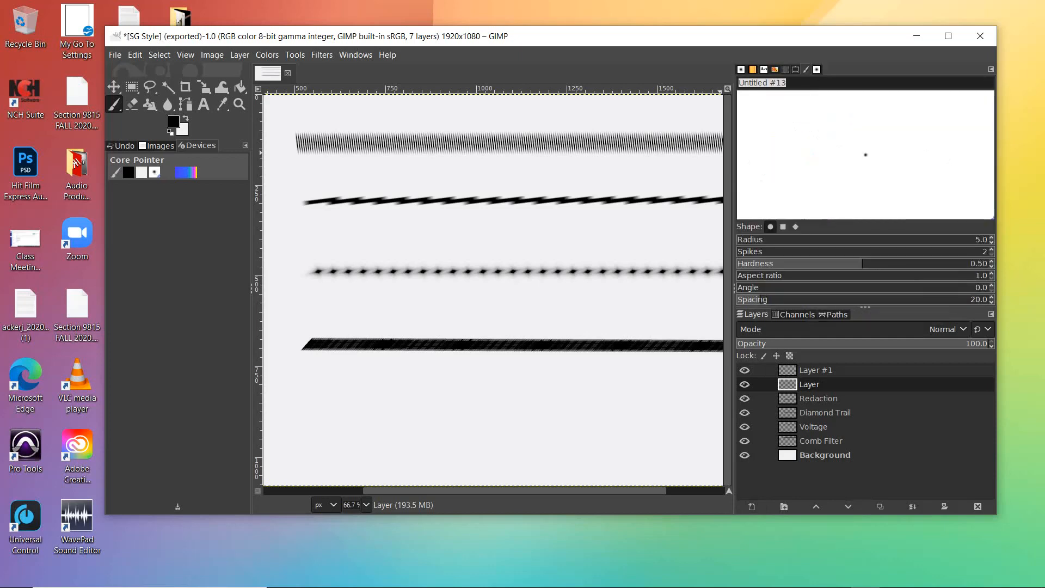
left_click(796, 227)
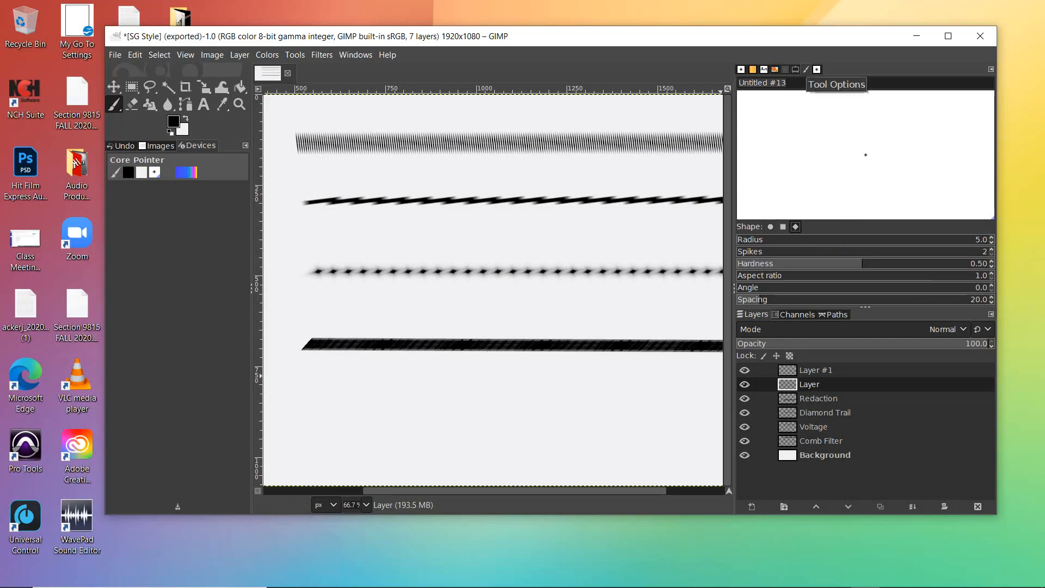
left_click(796, 69)
- Paint a small test stroke below the four lines, set the brush size to 141 for a second one, and undo both strokes
left_click(763, 147)
left_click_drag(691, 411, 515, 421)
left_click(803, 147)
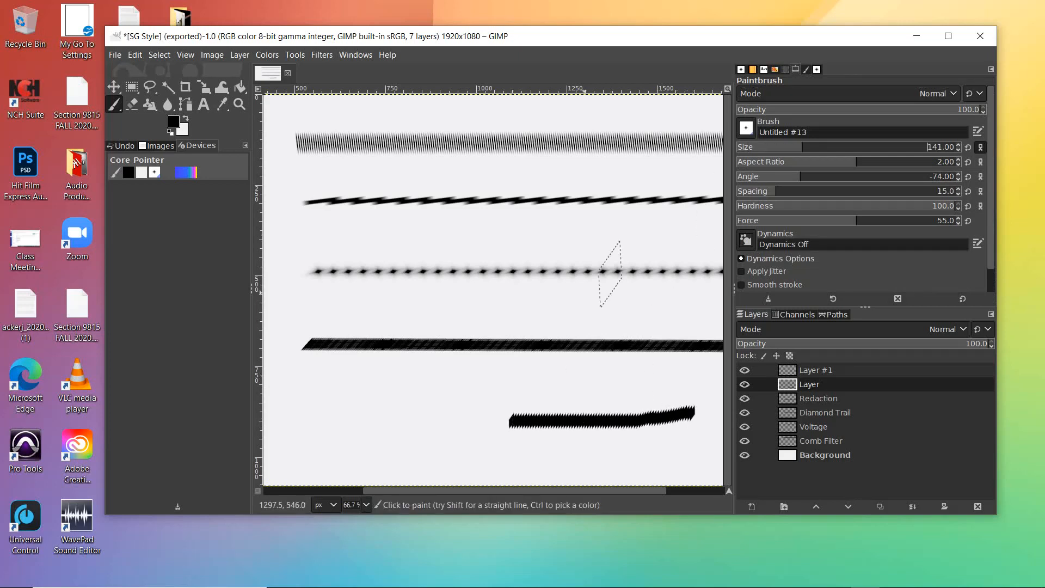
mouse_move(532, 414)
left_mouse_down()
mouse_move(483, 402)
mouse_move(330, 416)
left_mouse_up()
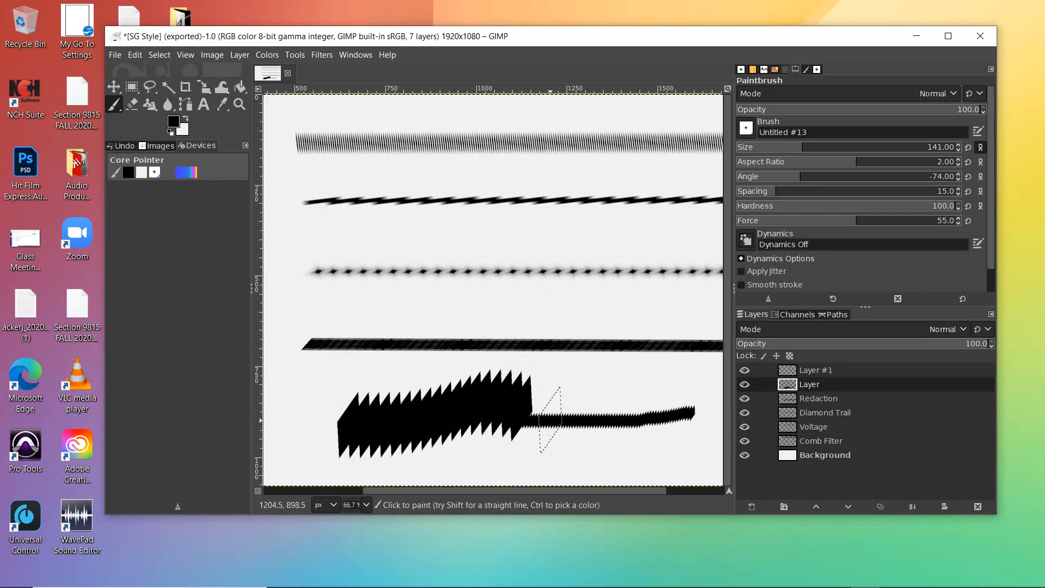
key("ctrl+z")
key("ctrl+z")
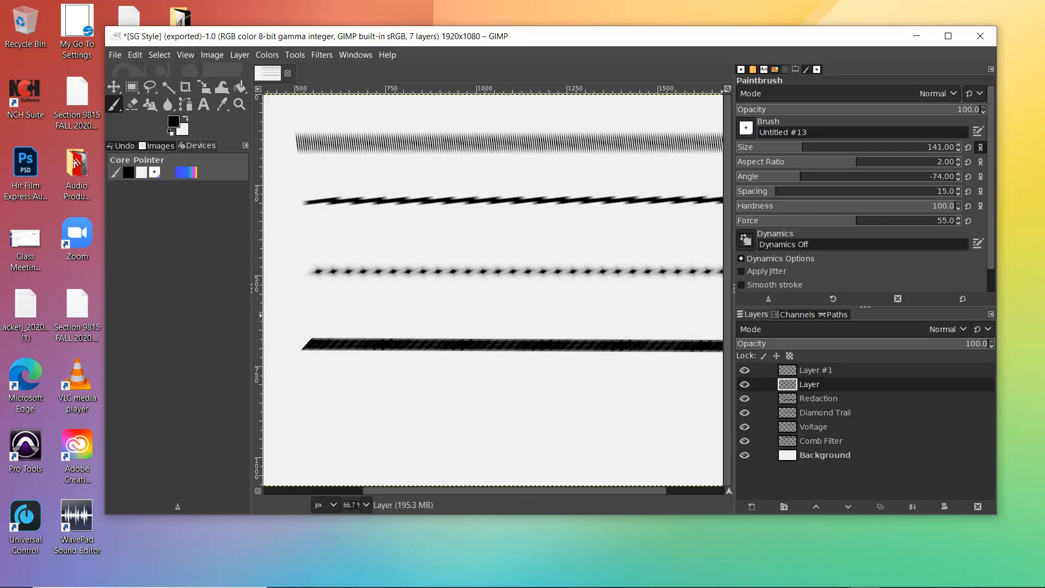
- Set the brush hardness to 32 and the force to 81, painting and undoing a horizontal test stroke after each change
left_click(806, 206)
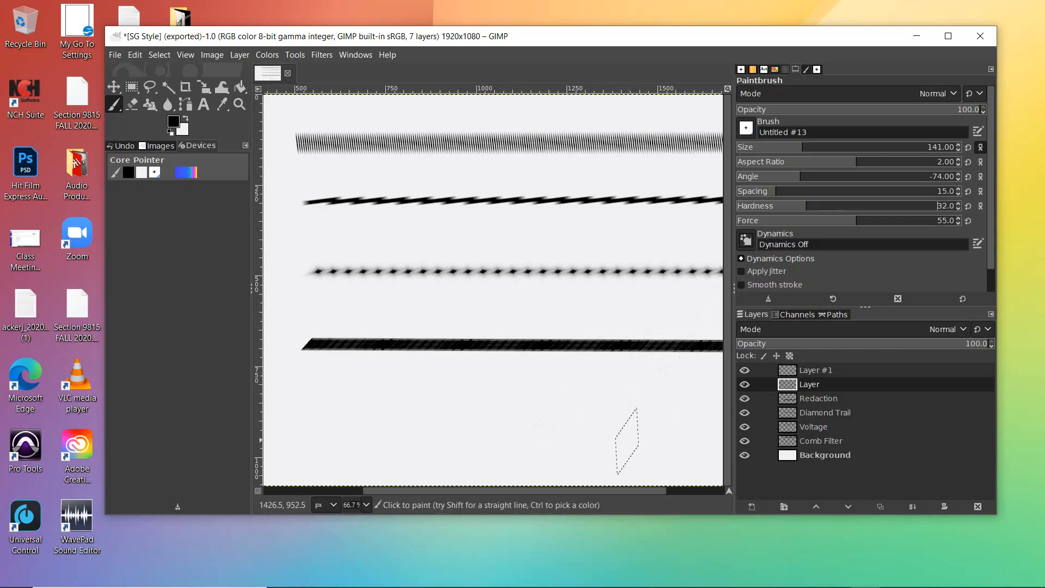
mouse_move(678, 410)
left_mouse_down()
mouse_move(420, 416)
mouse_move(363, 405)
left_mouse_up()
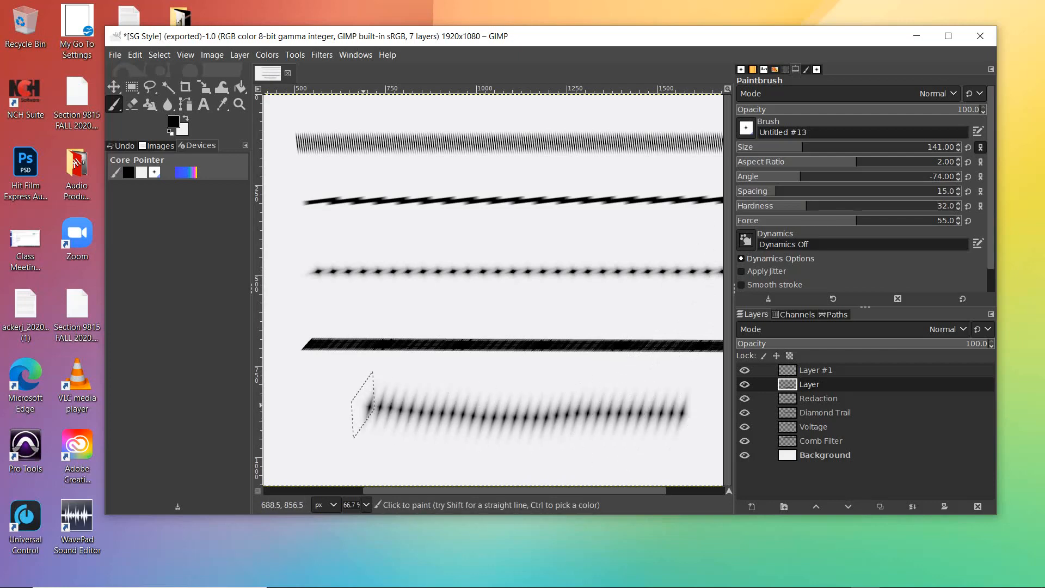
key("ctrl+z")
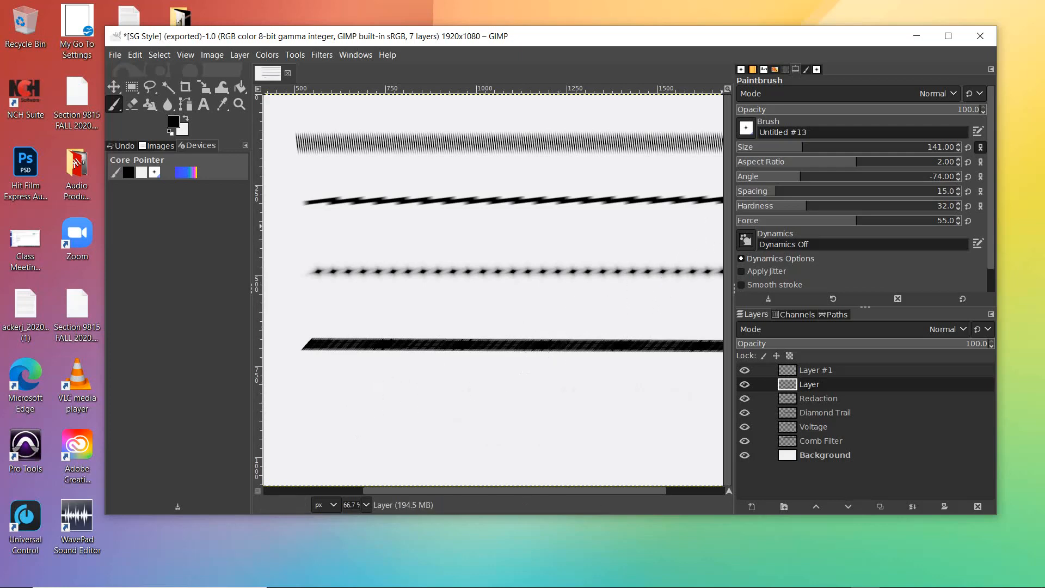
left_click_drag(857, 221, 914, 220)
left_click_drag(694, 414, 324, 414)
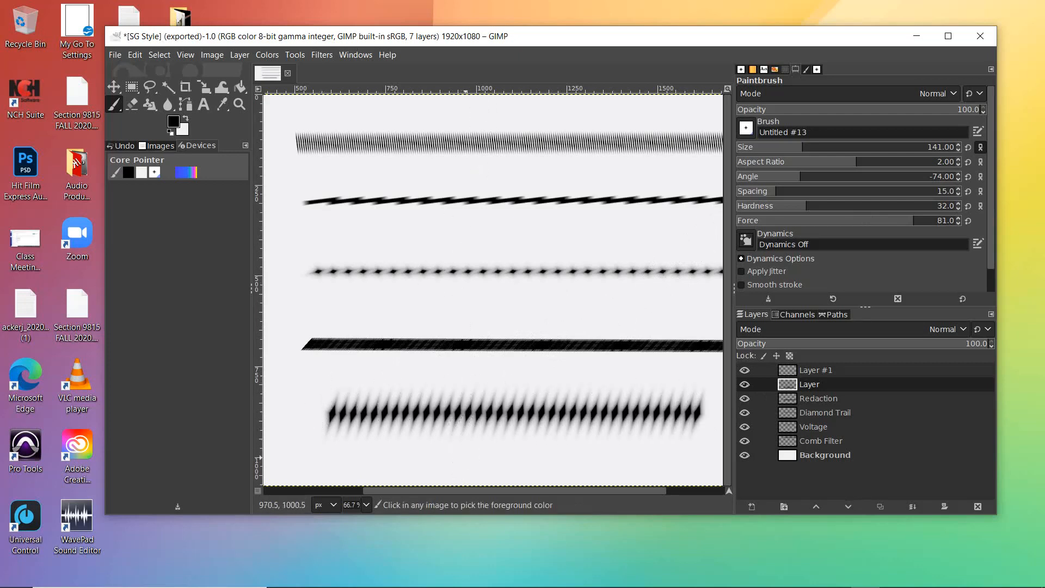
key("ctrl+z")
- Try a brush angle of -39 with a test stroke below the lines and undo the stroke
left_click(821, 173)
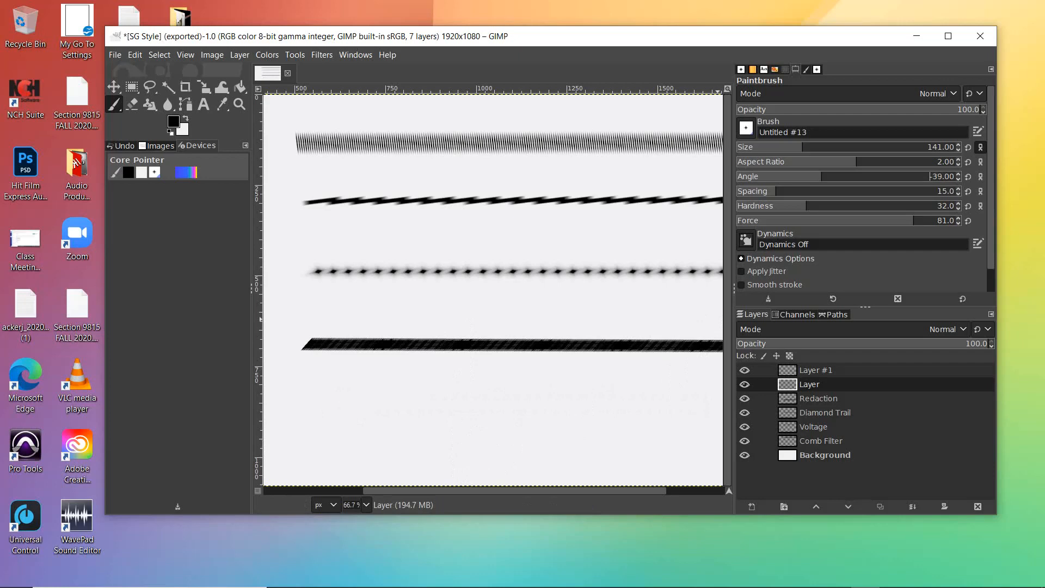
mouse_move(706, 393)
left_mouse_down()
mouse_move(691, 404)
mouse_move(524, 413)
mouse_move(355, 410)
left_mouse_up()
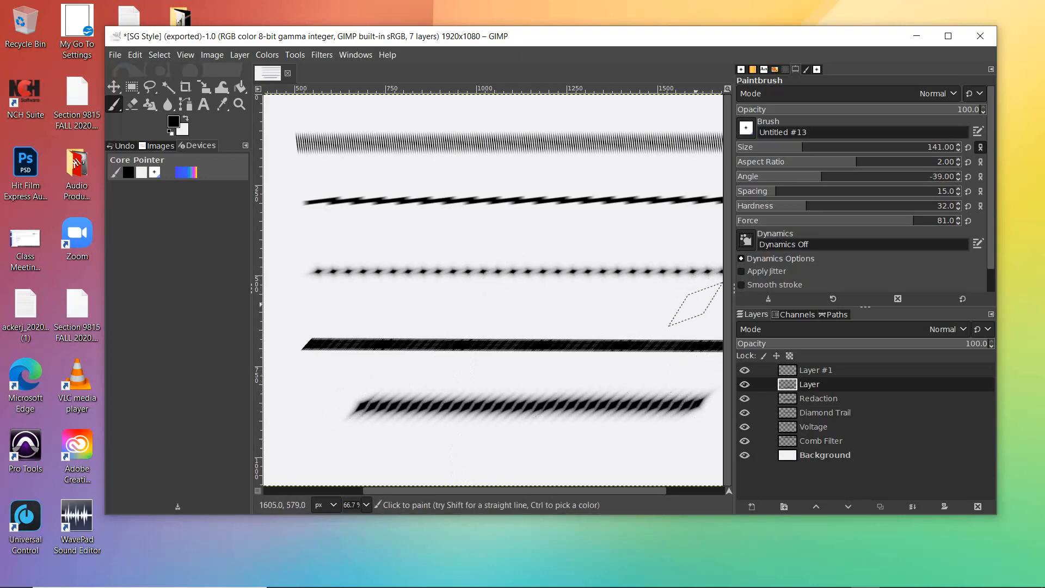
key("ctrl+z")
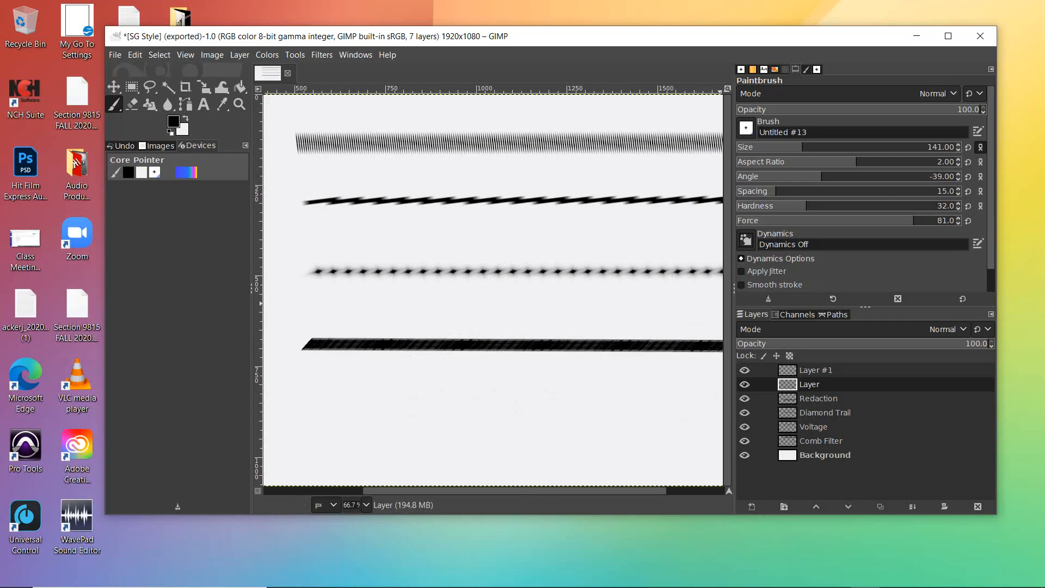
- Set the brush angle to -109, paint a test stroke below the lines and undo it
left_click(779, 175)
left_click_drag(695, 406, 351, 412)
key("ctrl+z")
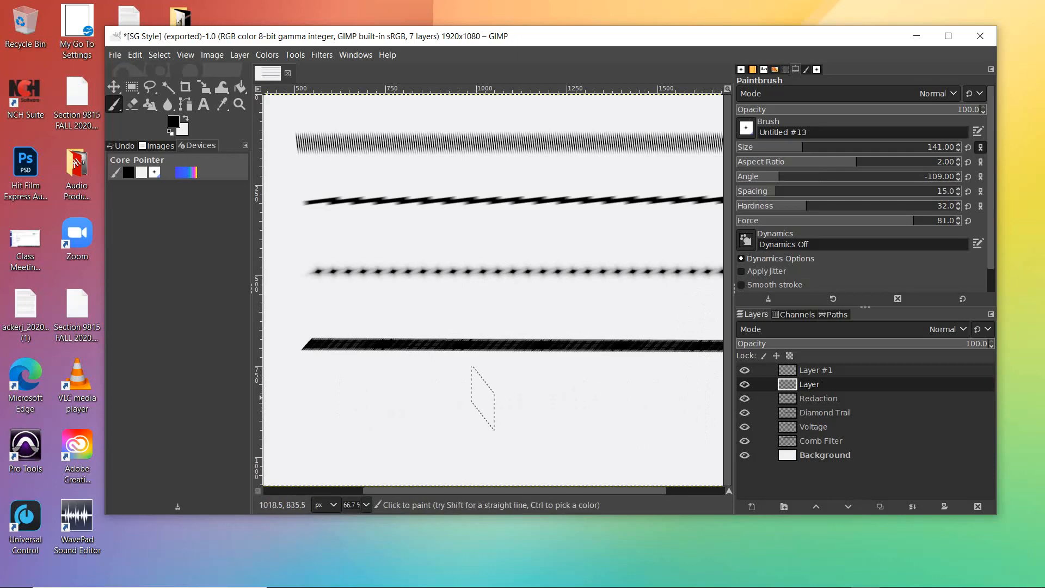
- Try brush aspect ratios of 6, -5 and 10, painting and undoing a test stroke with each
left_click(878, 162)
left_click_drag(697, 420, 463, 403)
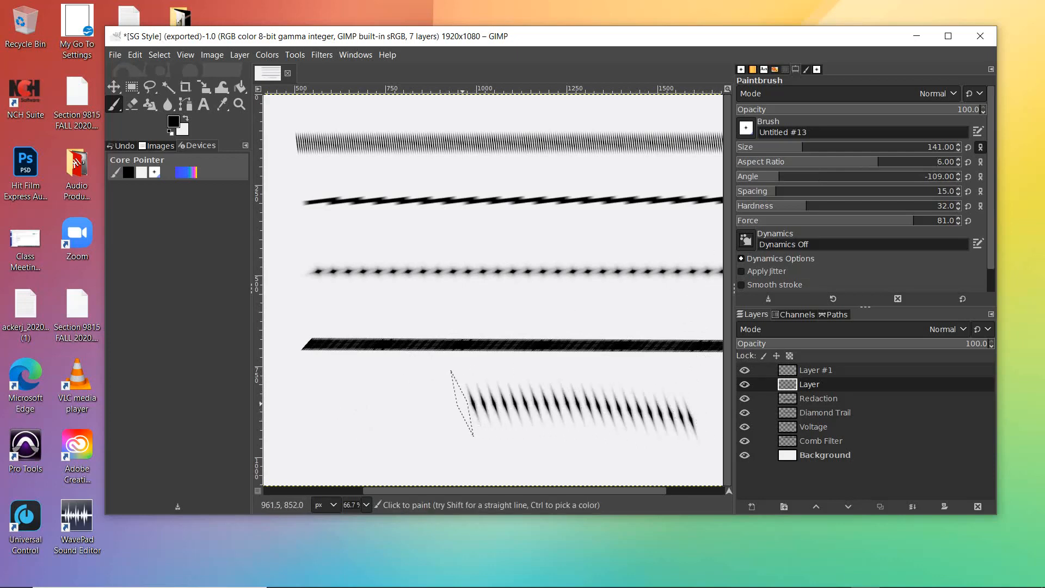
key("ctrl+z")
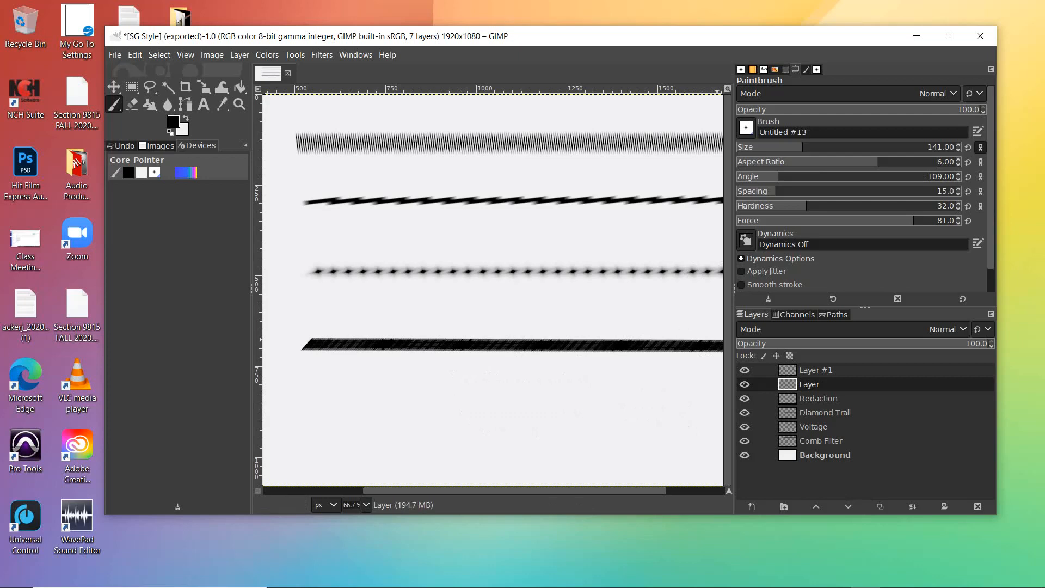
left_click(818, 162)
left_click_drag(688, 414, 386, 420)
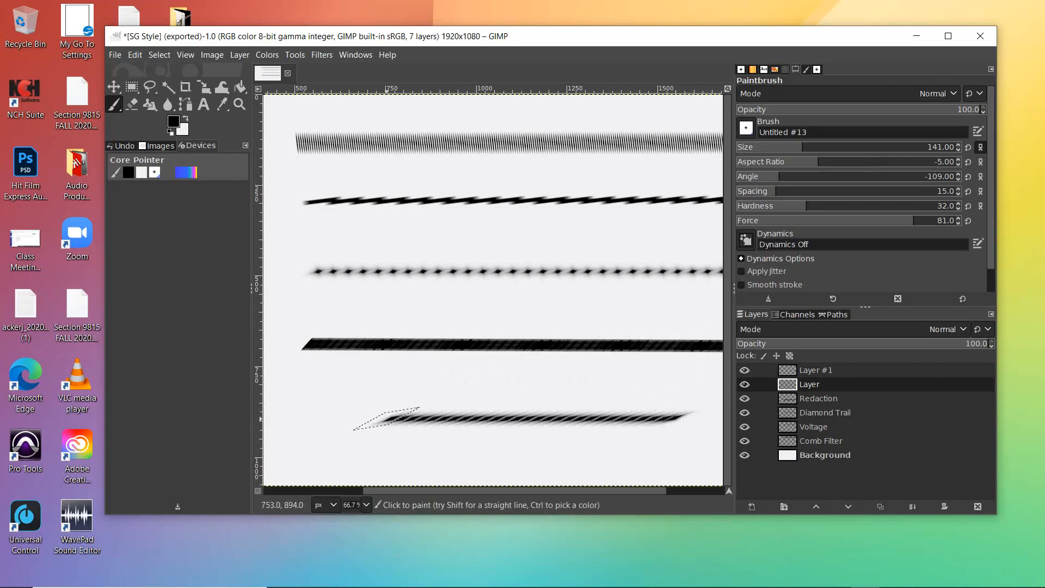
key("ctrl+z")
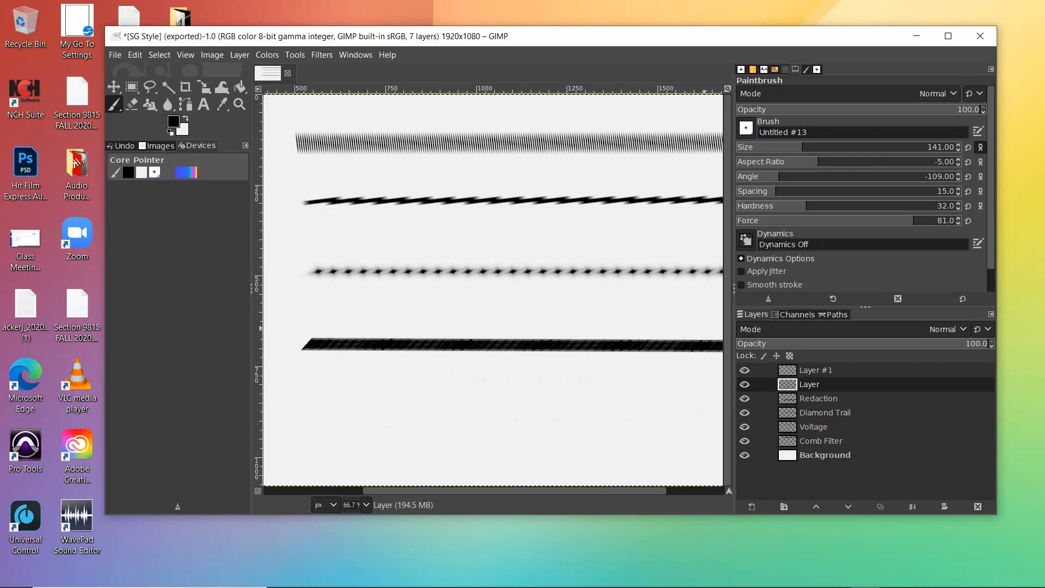
left_click(901, 162)
left_click_drag(705, 411, 429, 409)
key("ctrl+z")
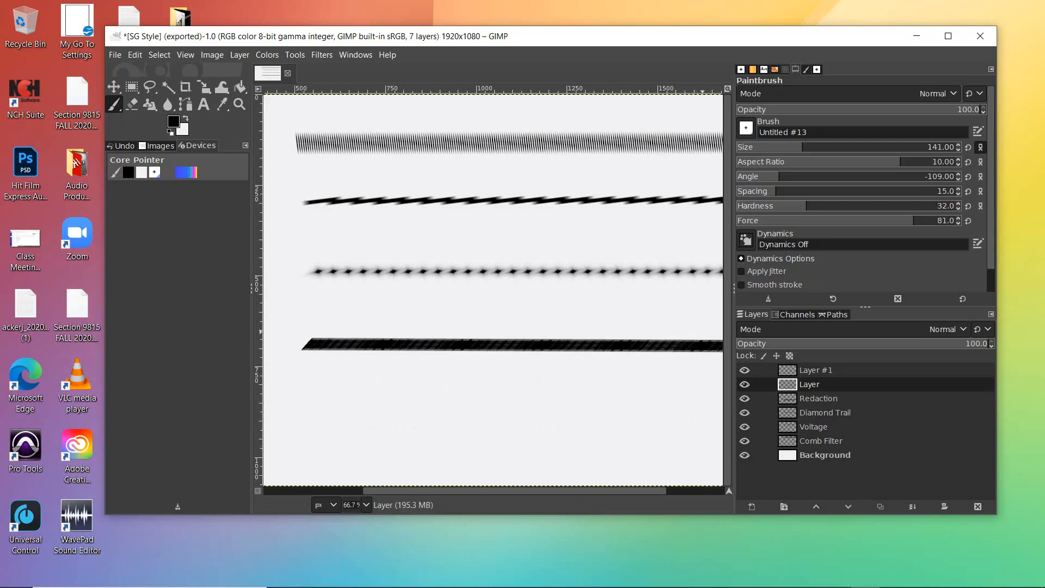
- Set the brush aspect ratio to -11, paint a short test stroke below the lines and undo it
left_click(785, 162)
left_click_drag(700, 402, 536, 411)
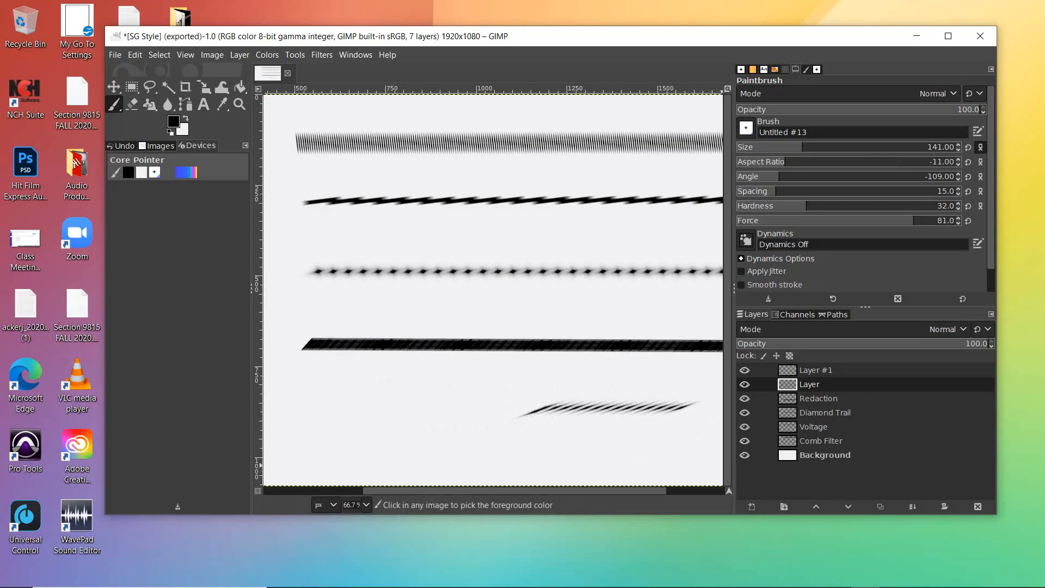
key("ctrl+z")
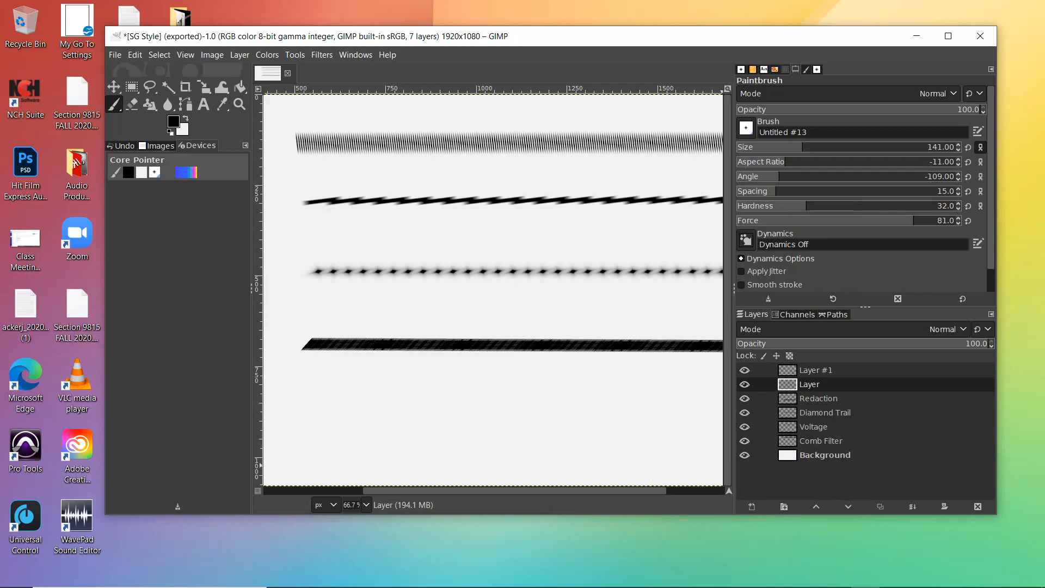
- Turn on Apply Jitter for the paintbrush, paint a test stroke below the lines and undo it
scroll(979, 217, "down", 1)
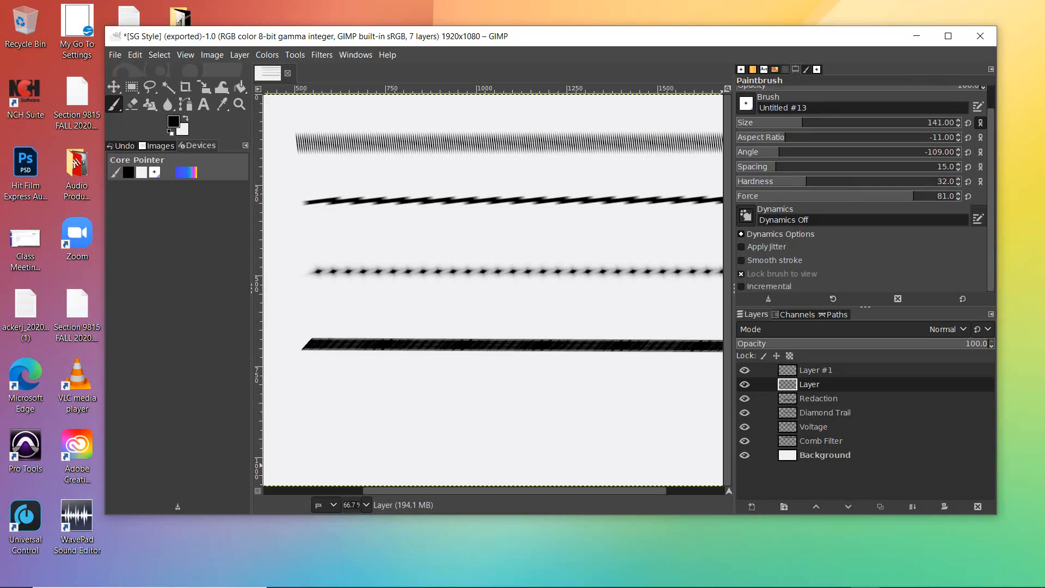
left_click(742, 247)
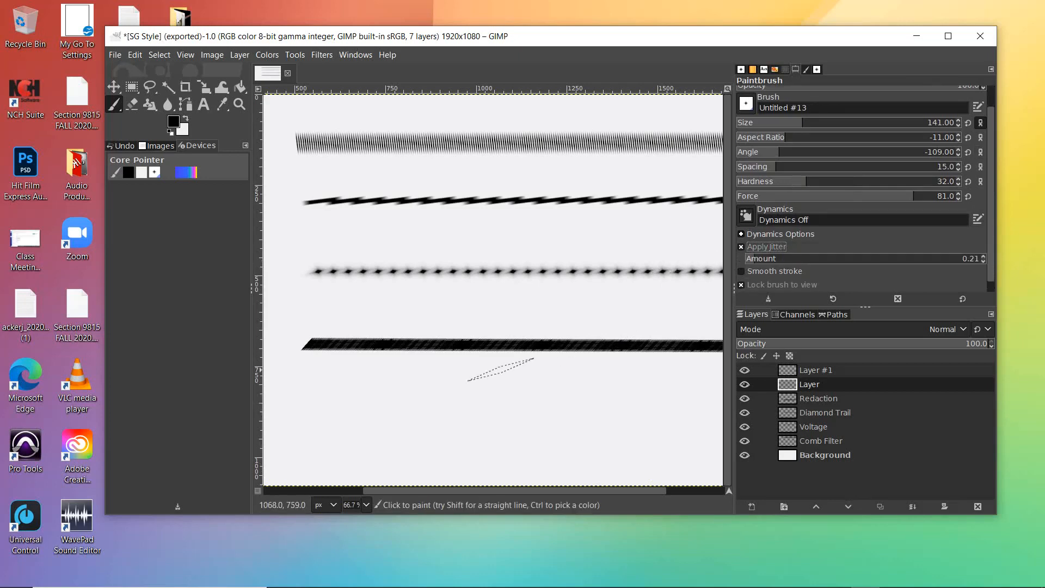
left_click_drag(313, 408, 660, 409)
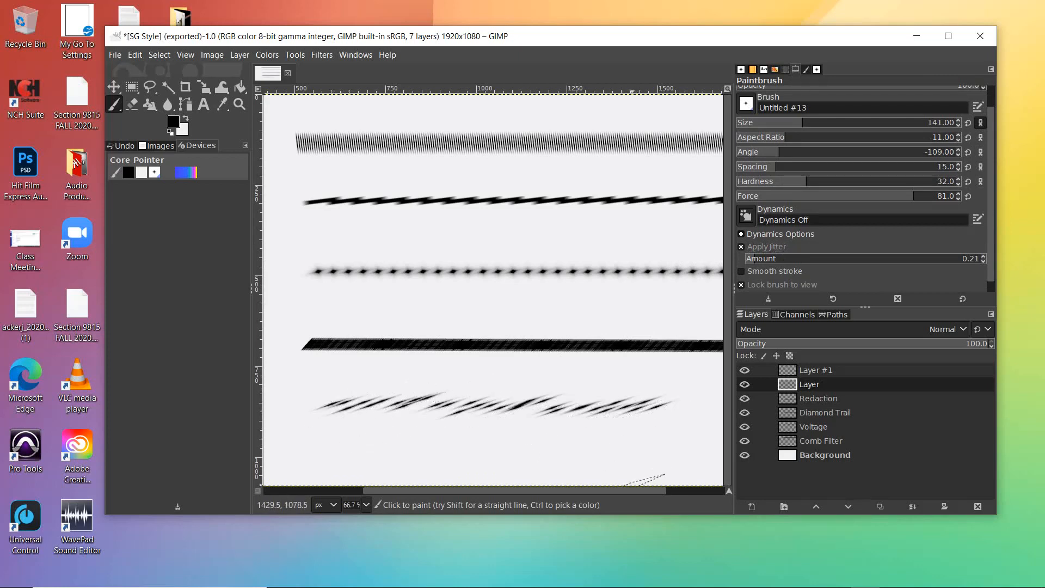
key("ctrl+z")
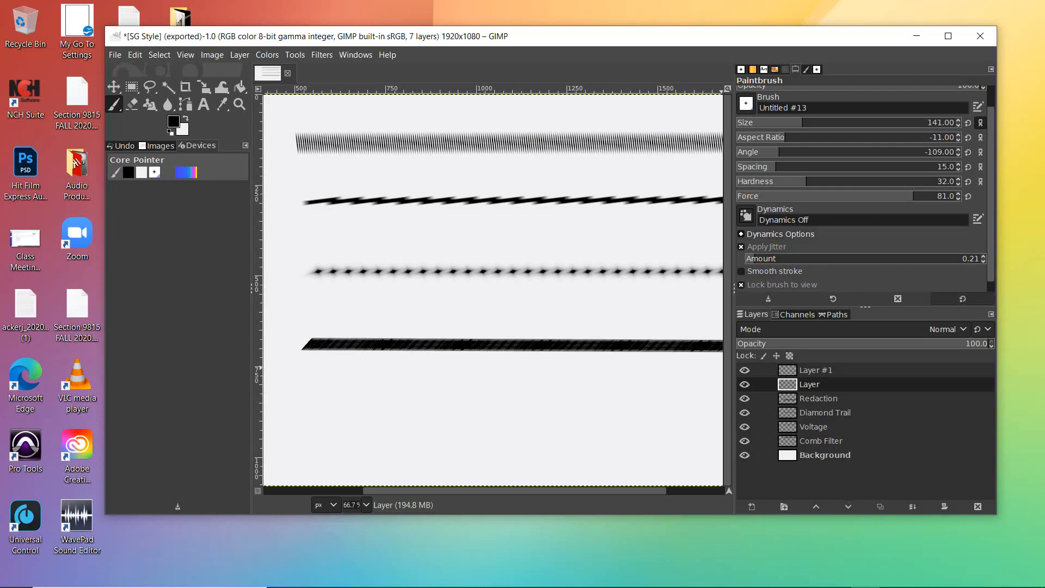
- Set the jitter amount to 1.18 and paint a wide horizontal stroke across the empty area below the lines
scroll(865, 189, "down", 1)
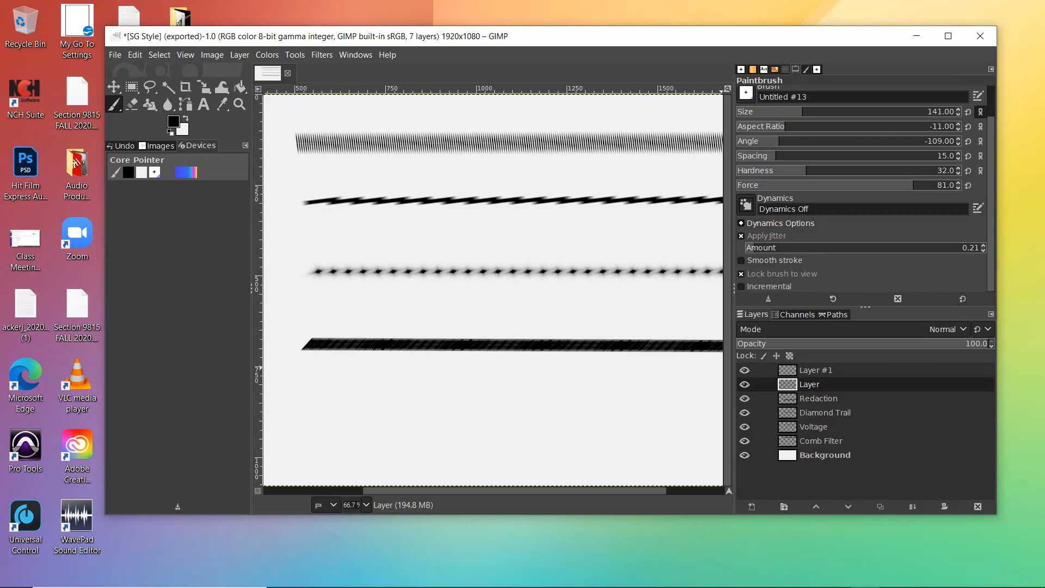
left_click(803, 245)
mouse_move(700, 382)
left_mouse_down()
mouse_move(701, 408)
mouse_move(298, 384)
left_mouse_up()
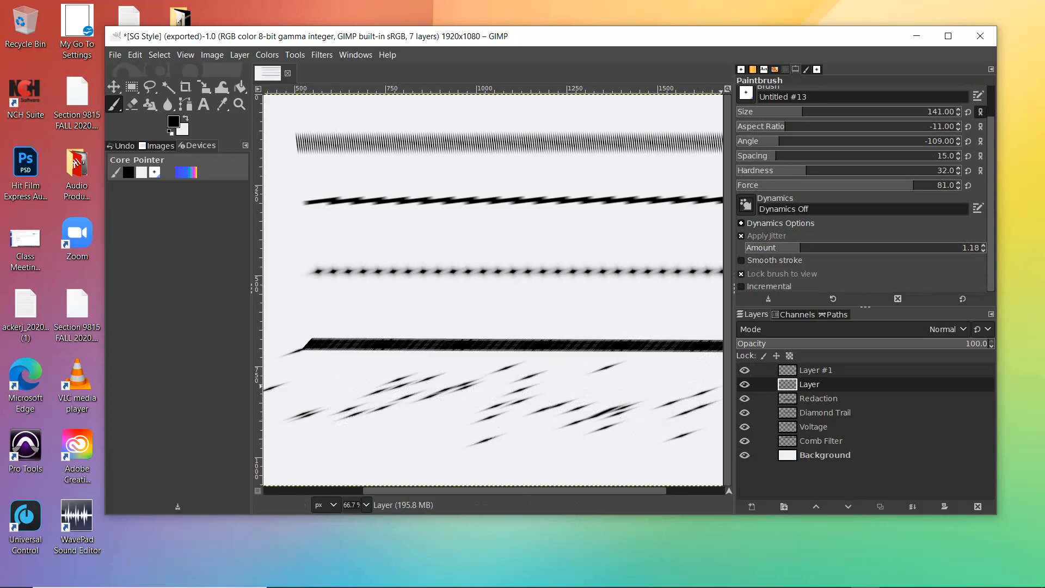
- Undo the last jittered stroke, set the jitter amount to 0.47 and paint a test stroke below the lines, undoing it as well
key("ctrl+z")
left_click(766, 247)
mouse_move(269, 422)
left_mouse_down()
mouse_move(325, 413)
mouse_move(675, 409)
left_mouse_up()
key("ctrl+z")
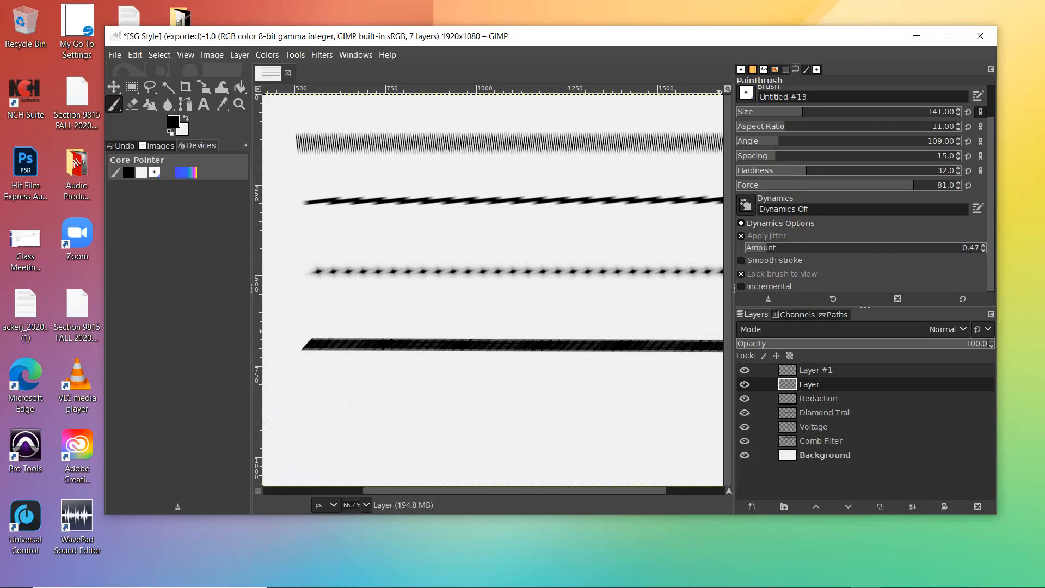
- Try brush hardness 50 and force 54, painting test strokes below the lines and undoing them
left_click(830, 185)
left_click(846, 171)
left_click_drag(692, 411, 308, 419)
left_click(854, 185)
key("ctrl+z")
left_click_drag(699, 426, 305, 422)
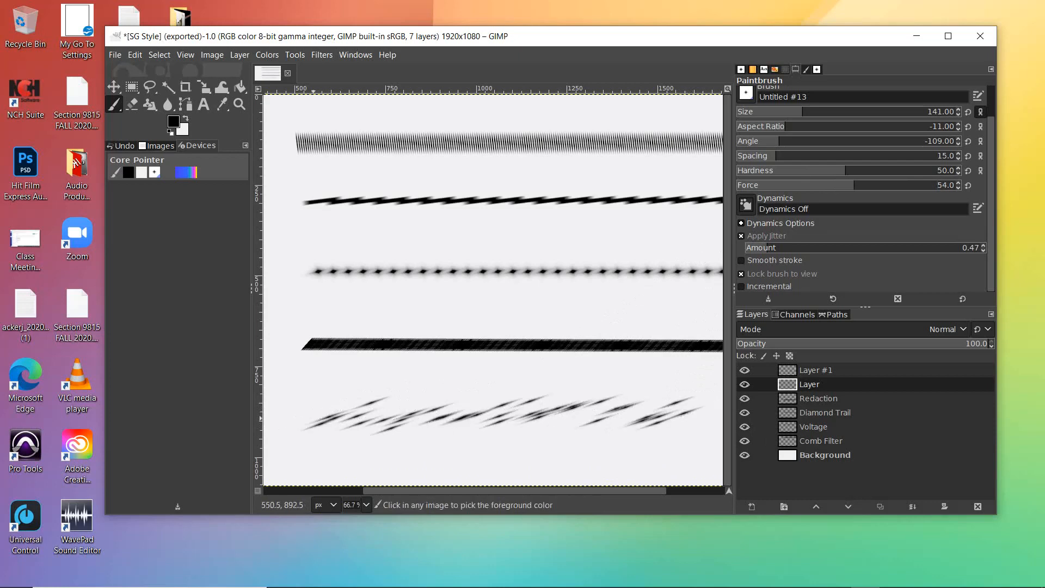
key("ctrl+z")
- Try a brush force of 76, paint a test stroke below the lines and undo it
left_click(902, 185)
left_click_drag(708, 411, 289, 426)
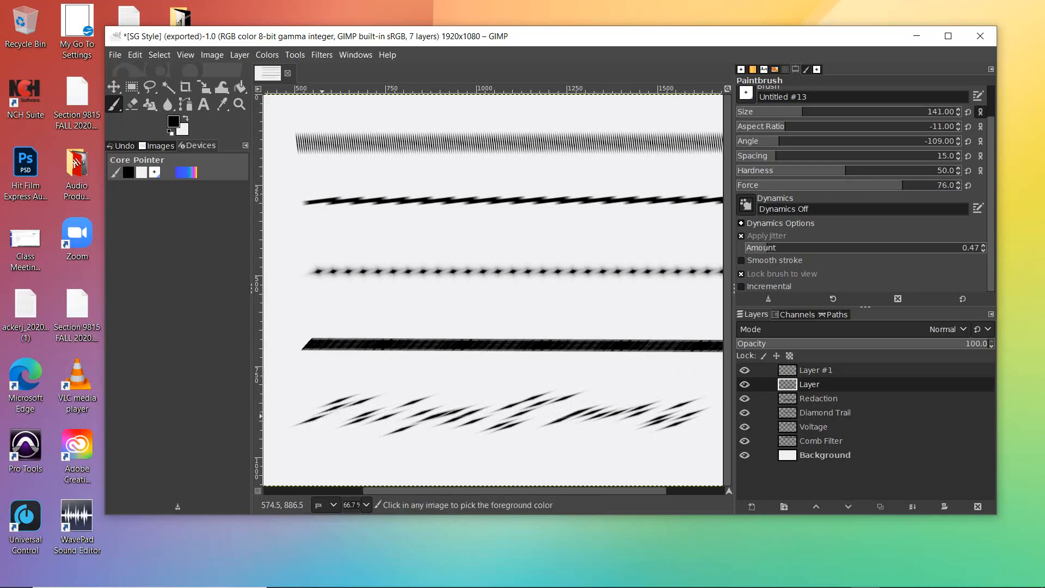
key("ctrl+z")
- Set the brush force to 40 and hardness to 80, paint a test stroke below the lines and undo it
left_click(823, 185)
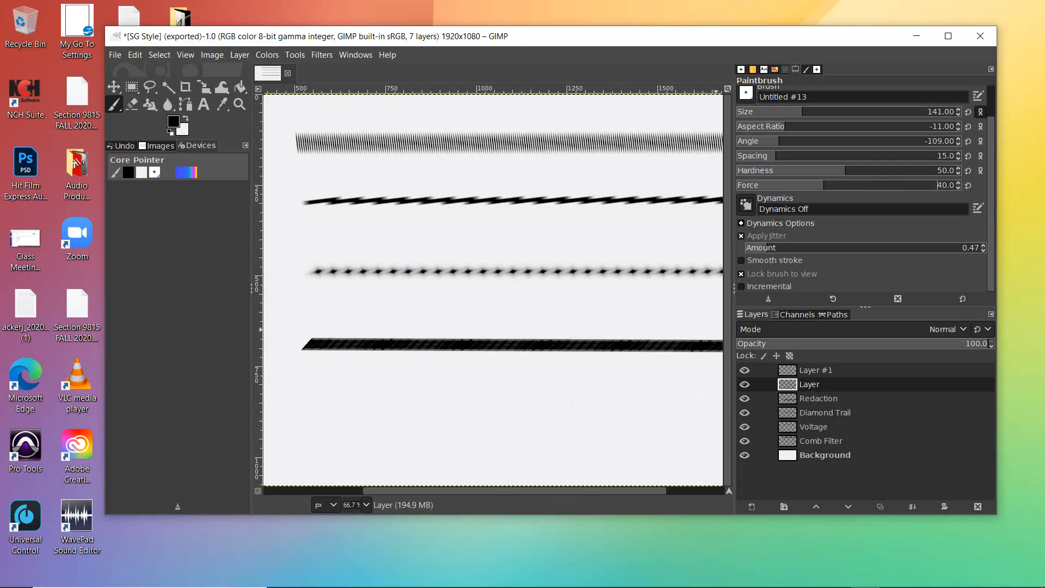
left_click_drag(847, 170, 911, 171)
mouse_move(708, 397)
left_mouse_down()
mouse_move(489, 412)
mouse_move(327, 405)
left_mouse_up()
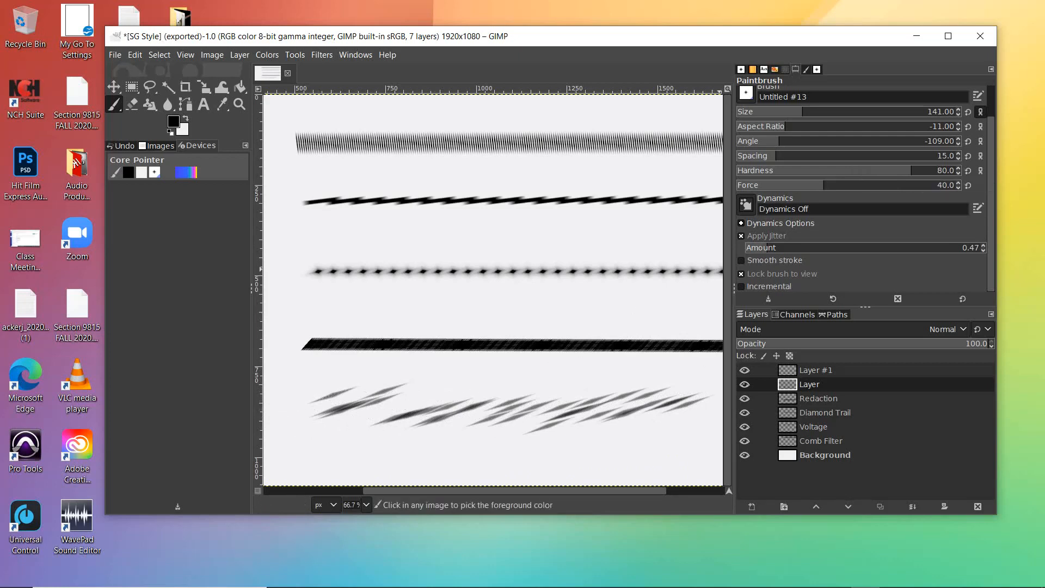
key("ctrl+z")
- Set the brush hardness to 91, paint a test stroke below the lines and undo it
left_click(938, 170)
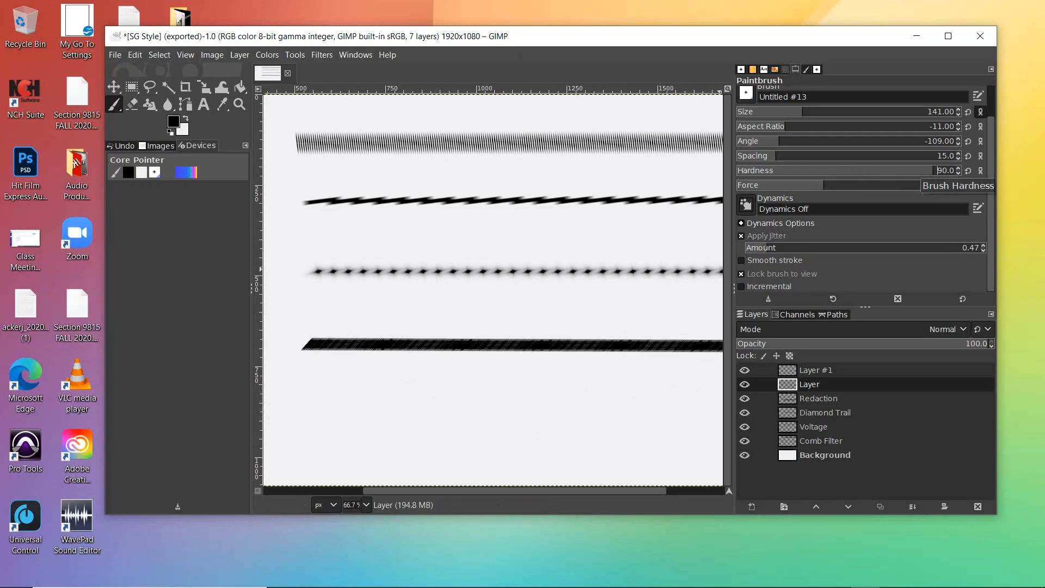
left_click_drag(703, 410, 305, 414)
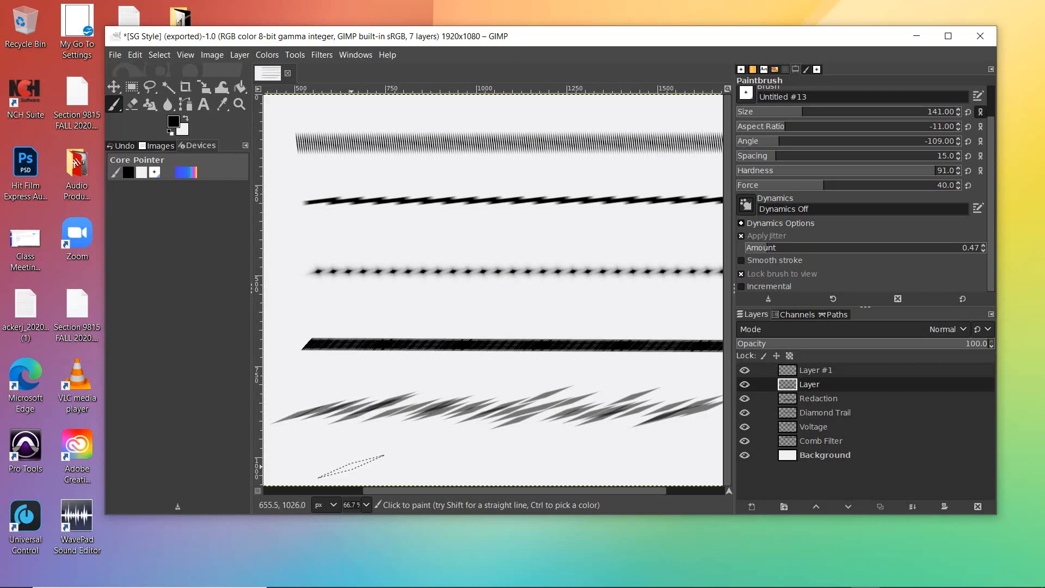
key("ctrl+z")
- Rename the layer directly above Redaction as "Chards"
double_click(809, 385)
type("Chards")
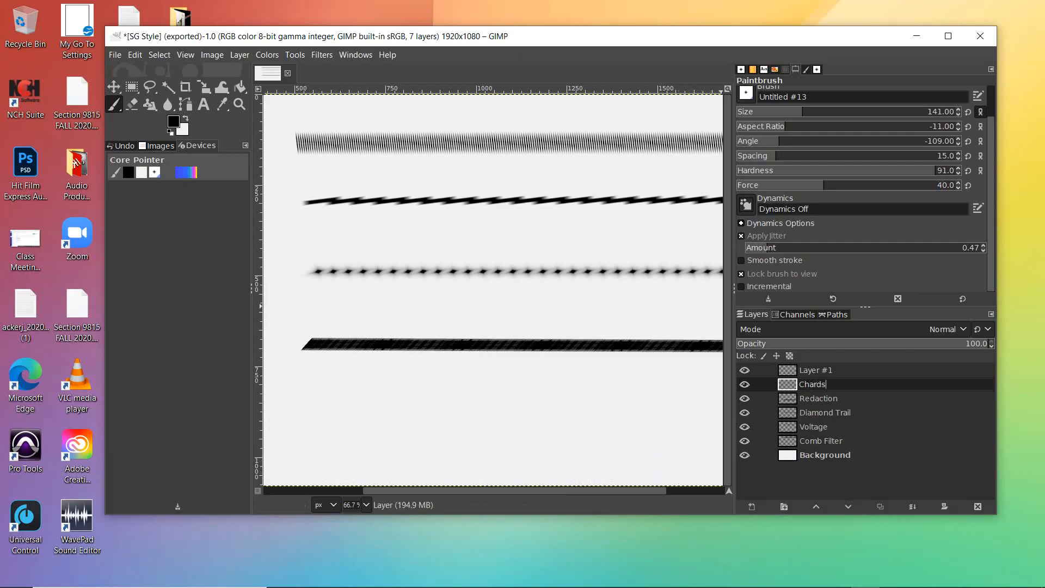
- Paint and undo a test stroke at brush size 56 and set the size to 62
left_click_drag(711, 404, 401, 381)
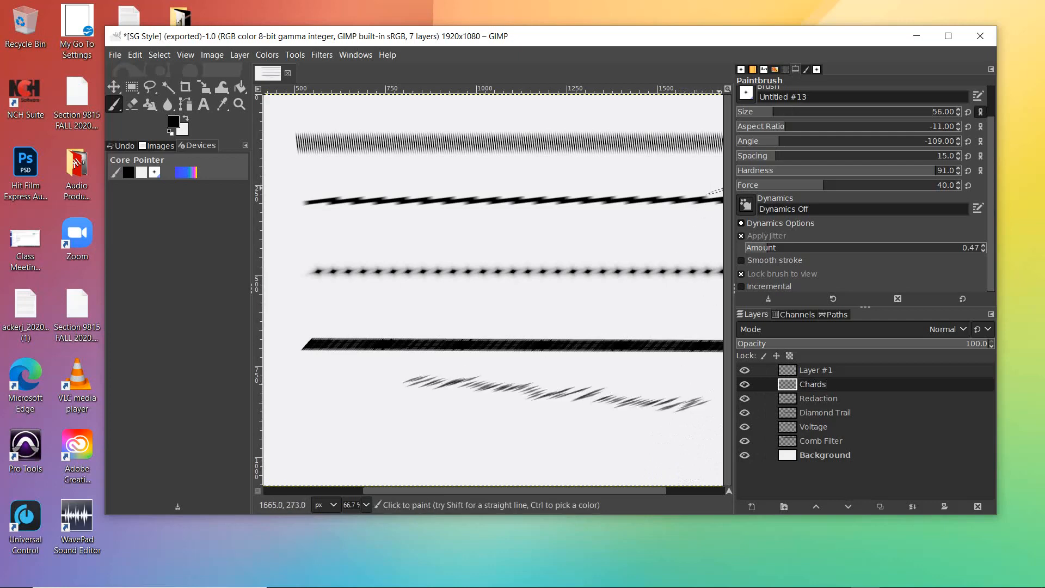
key("ctrl+z")
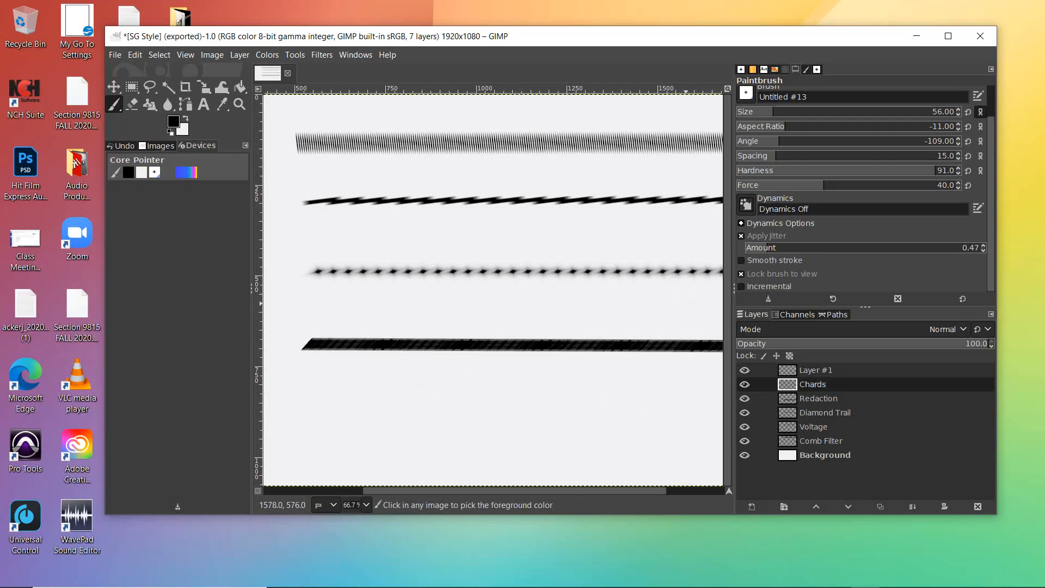
left_click(775, 110)
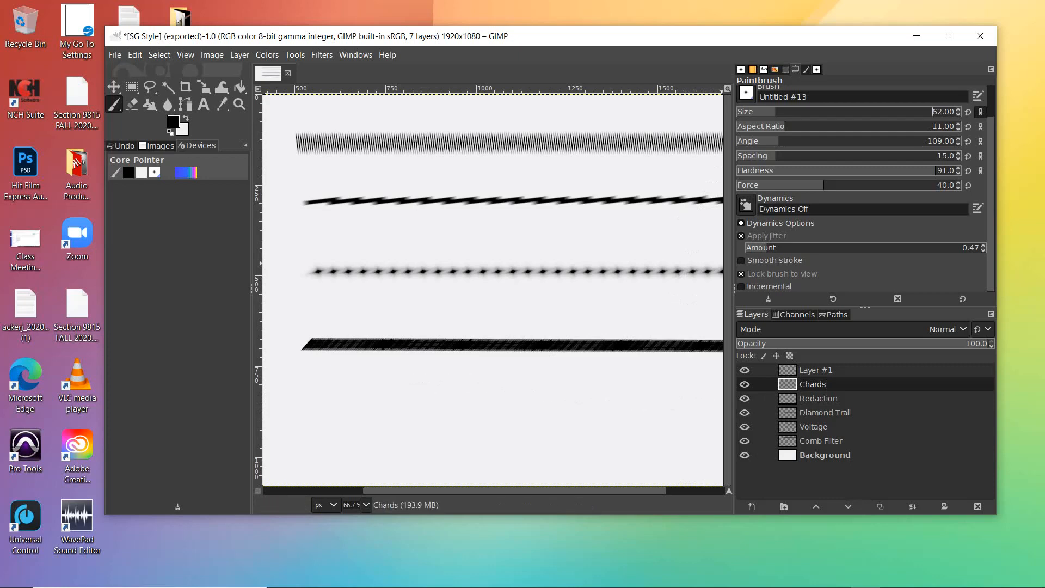
- Maximize the window and paint a straight jittered stroke below the fourth line, matching its length, undoing the first version and redrawing it
left_click_drag(648, 491, 706, 491)
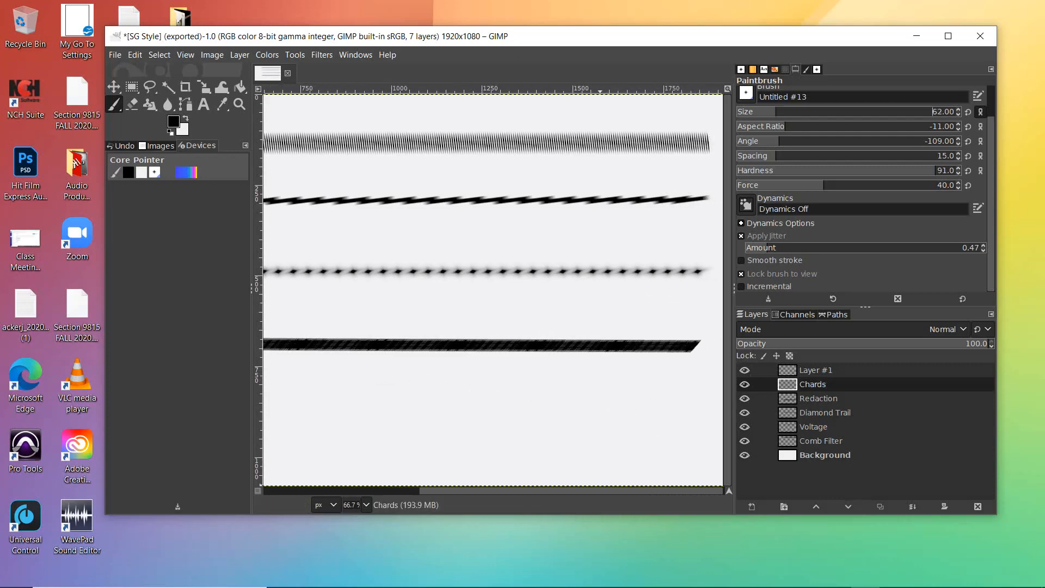
left_click(949, 36)
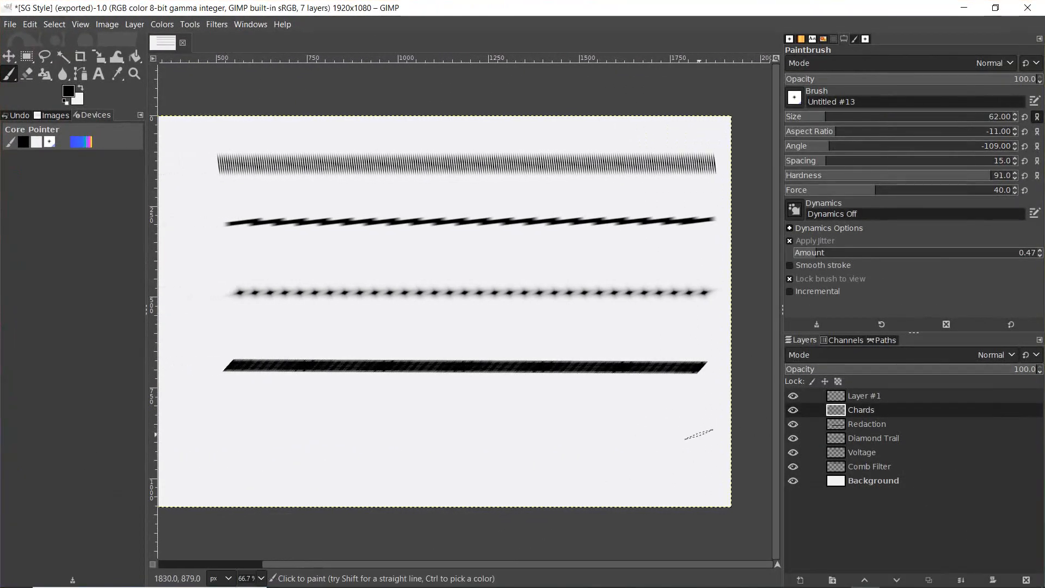
key("shift")
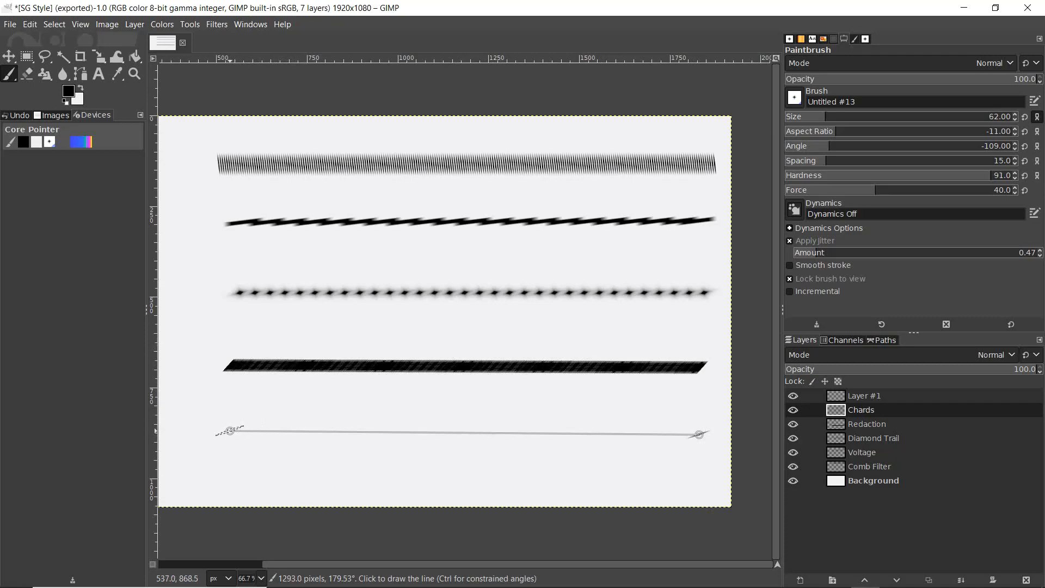
left_click(228, 433, "shift")
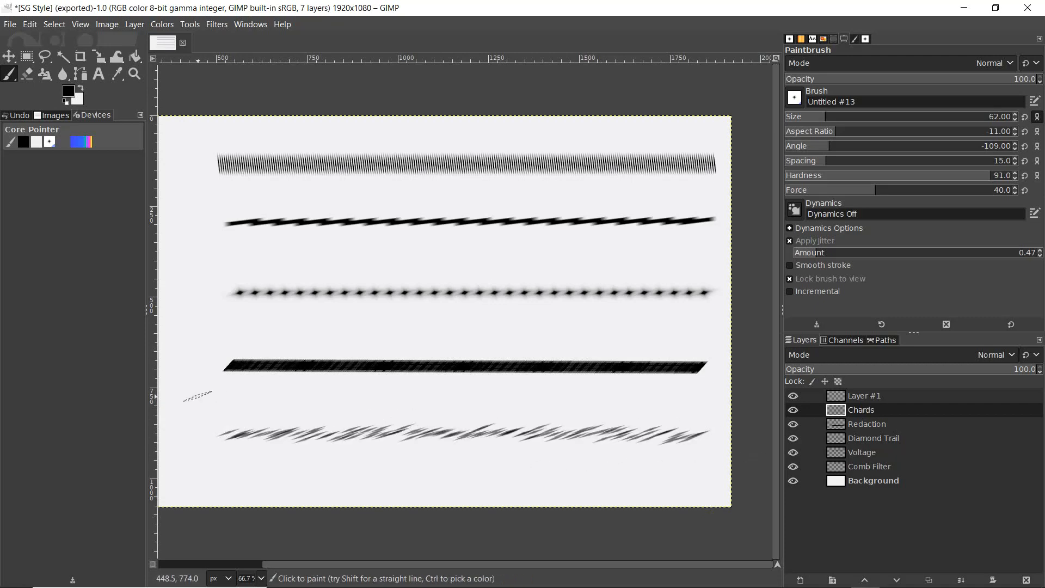
key("ctrl")
key("ctrl+z")
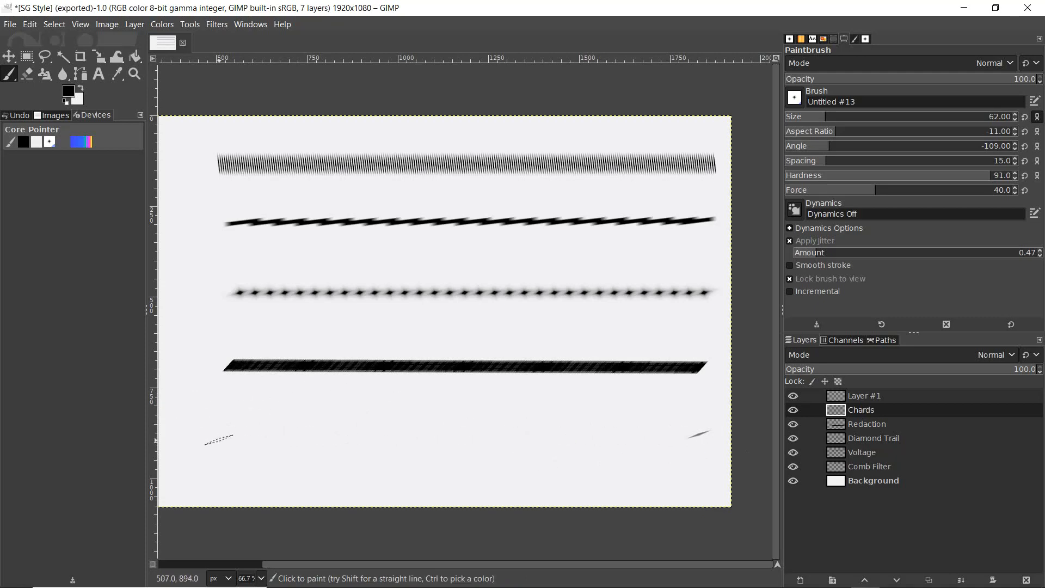
left_click(223, 433, "shift")
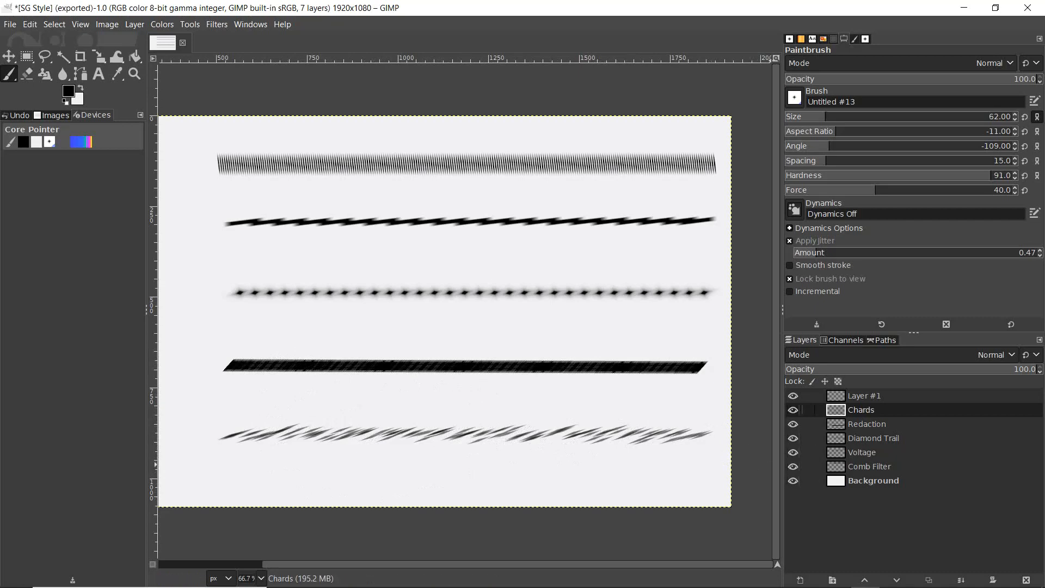
- Make Layer #1 active and hide the Chards, Redaction, Diamond Trail, Voltage and Comb Filter layers
left_click(864, 396)
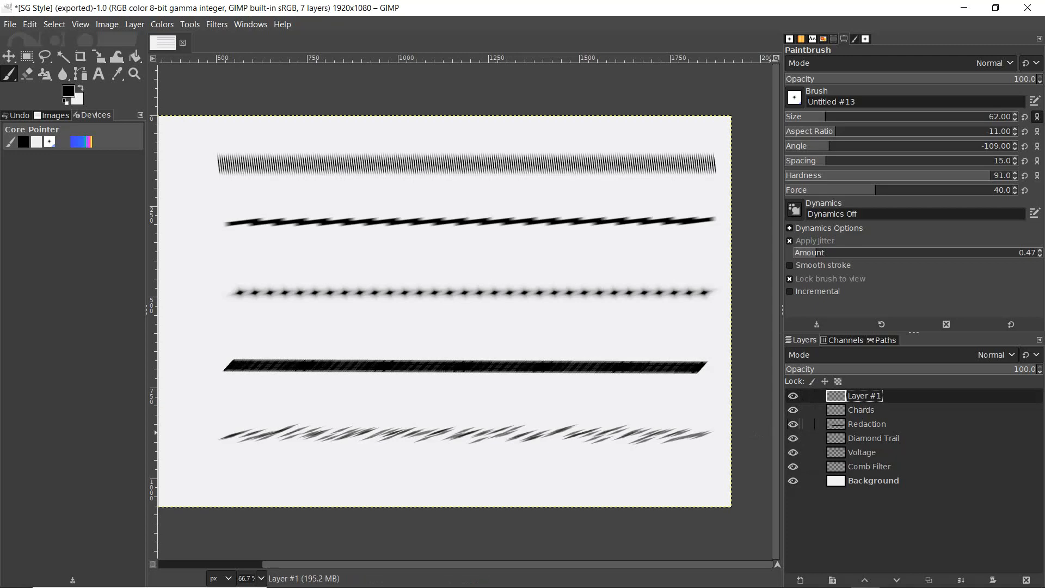
left_click(793, 410)
left_click(793, 424)
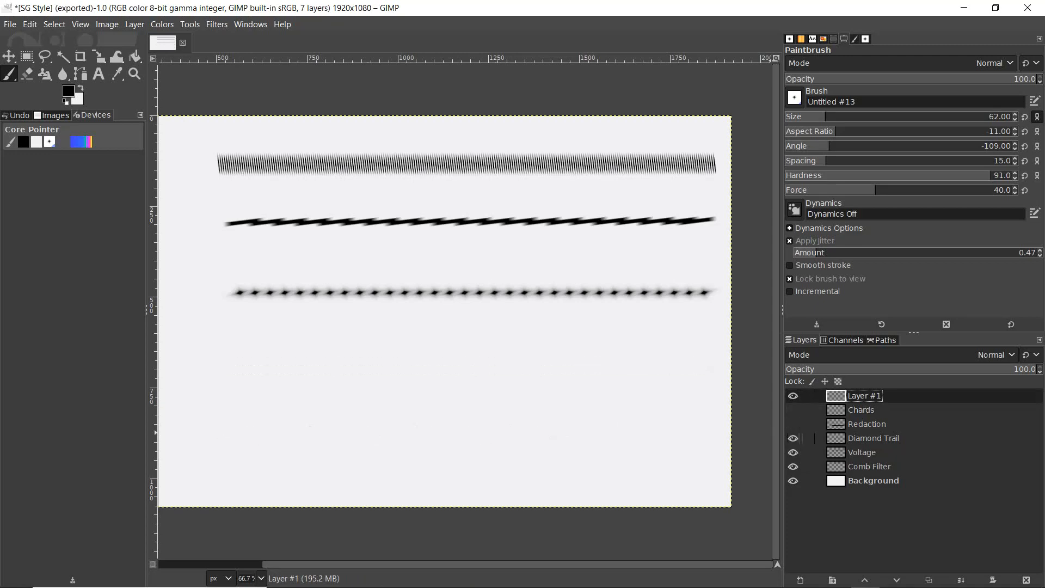
left_click(793, 439)
left_click(793, 453)
left_click(794, 467)
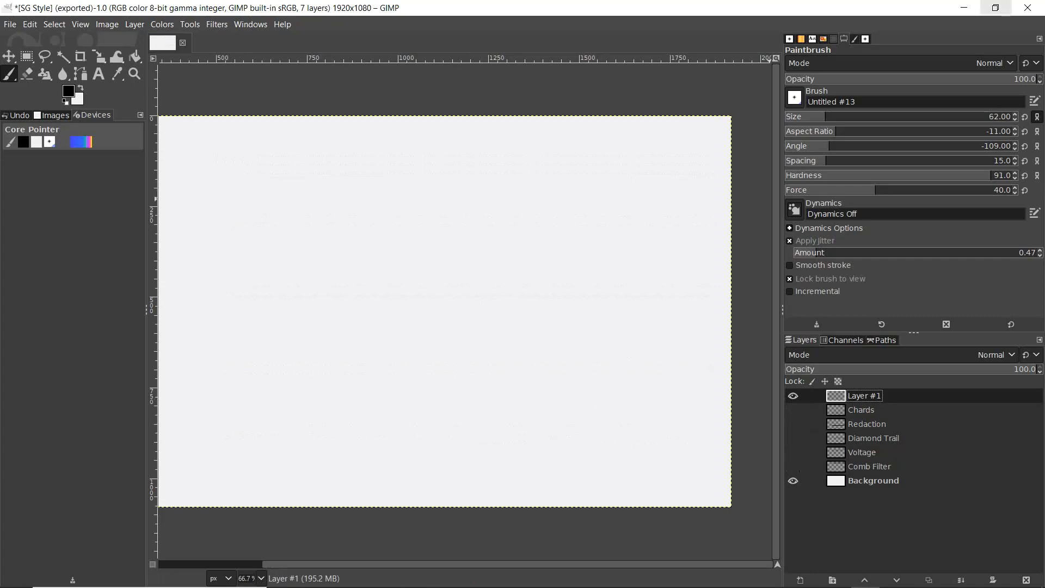
- Open the desktop folder "#10 - Creating Custom Brushes" in File Explorer and bring guitar-29201_1280 into the GIMP image as a new layer
left_click(996, 7)
left_click_drag(799, 42, 849, 240)
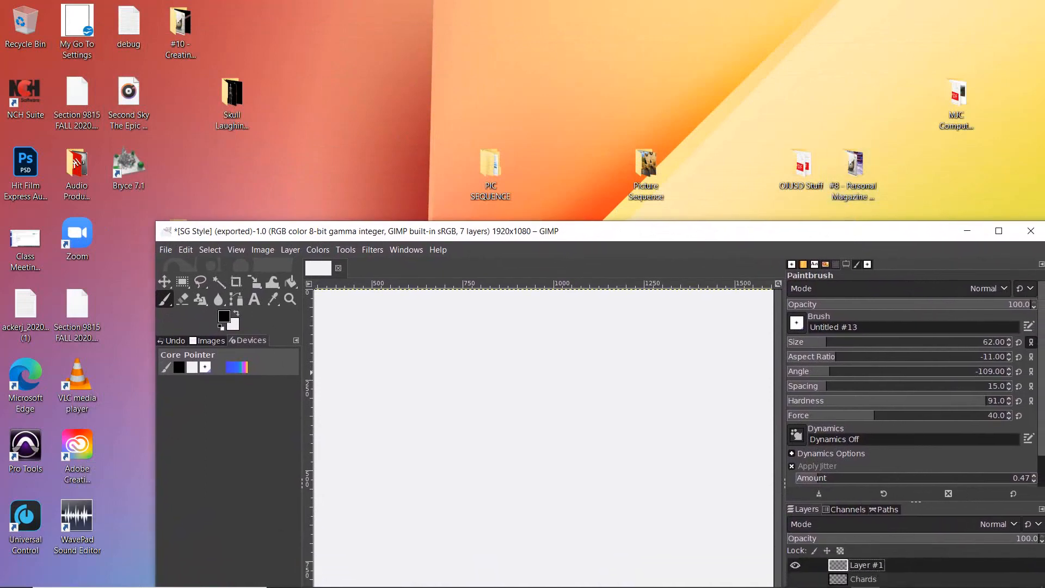
left_click(181, 25)
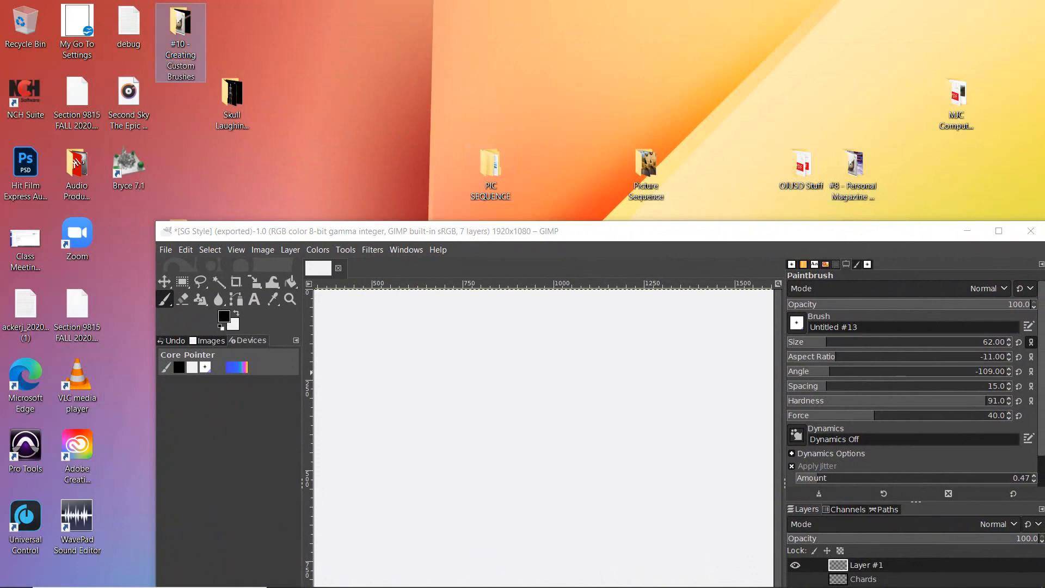
double_click(180, 24)
left_click(720, 258)
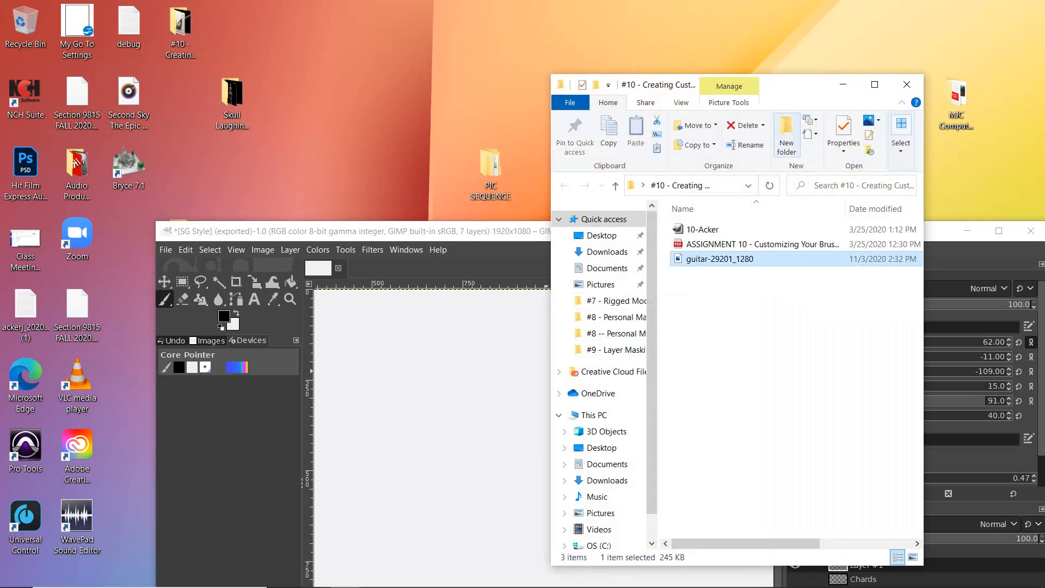
left_click_drag(720, 259, 436, 381)
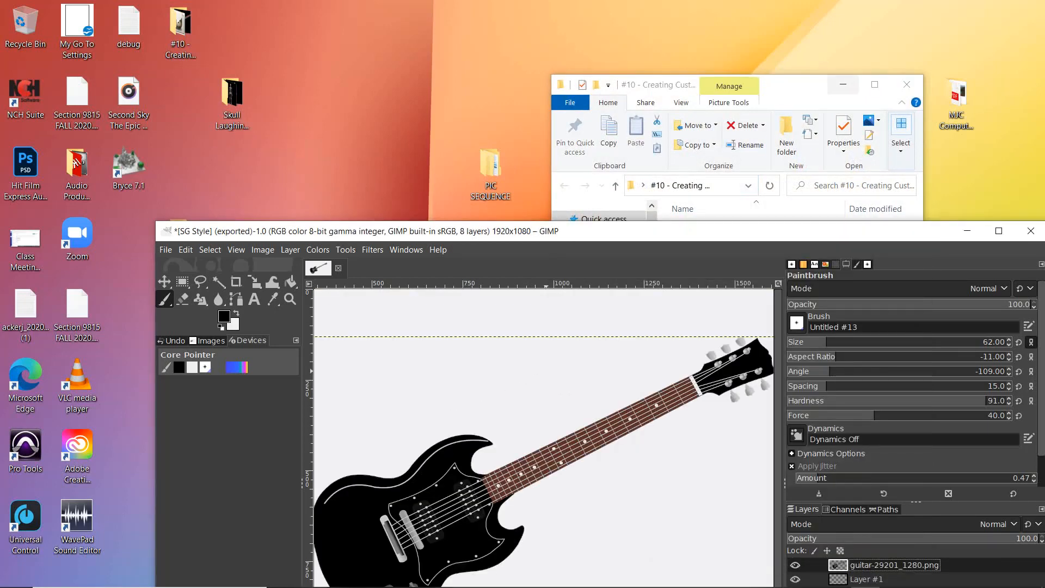
- Close the File Explorer folder and maximize the GIMP window
left_click(907, 84)
left_click_drag(878, 234, 858, 59)
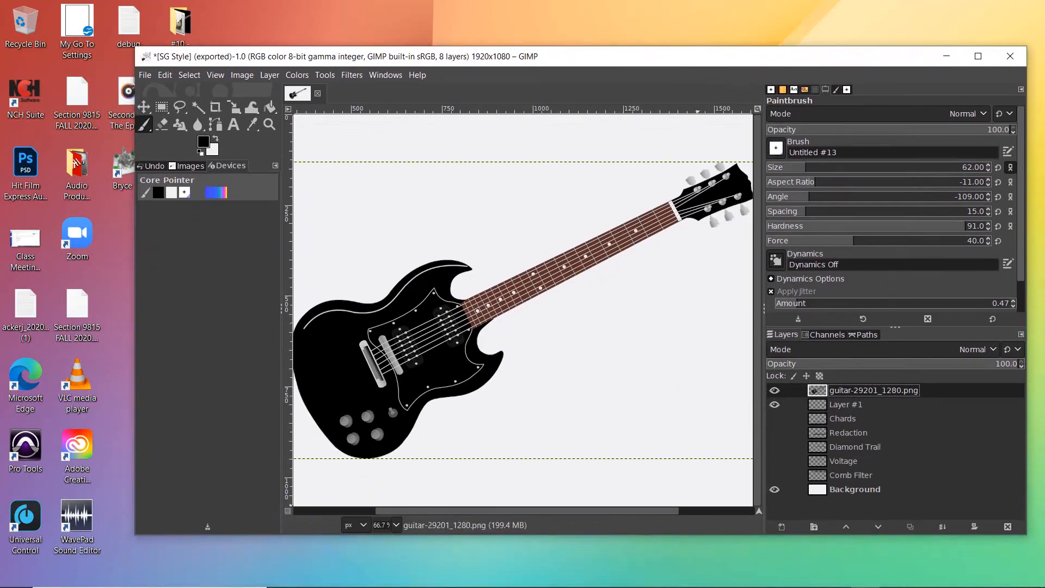
left_click(979, 56)
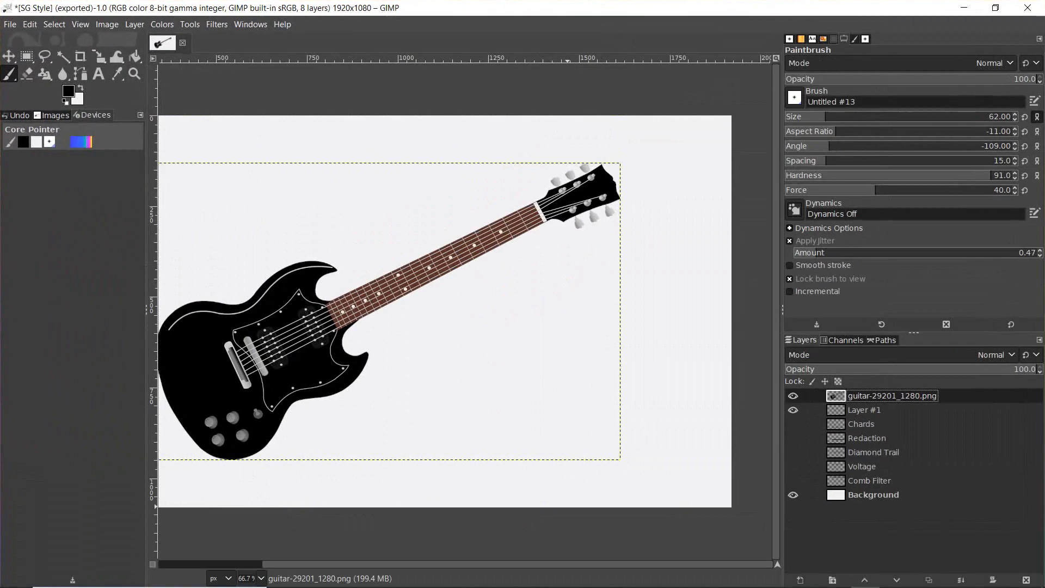
- Scale the guitar layer down proportionally to 849 × 543 px and reposition it in the middle area of the canvas
left_click(9, 56)
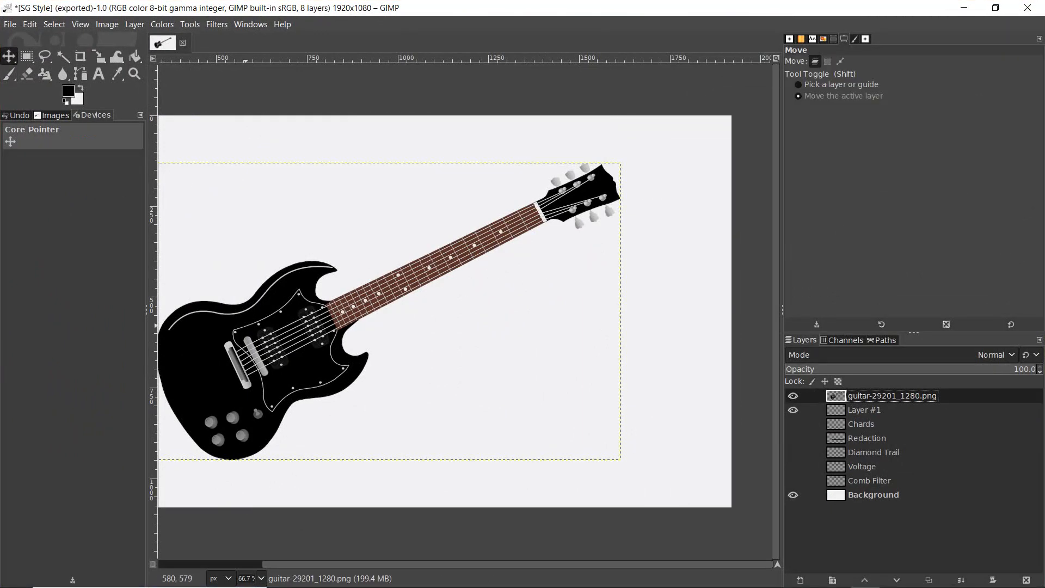
left_click_drag(389, 312, 464, 323)
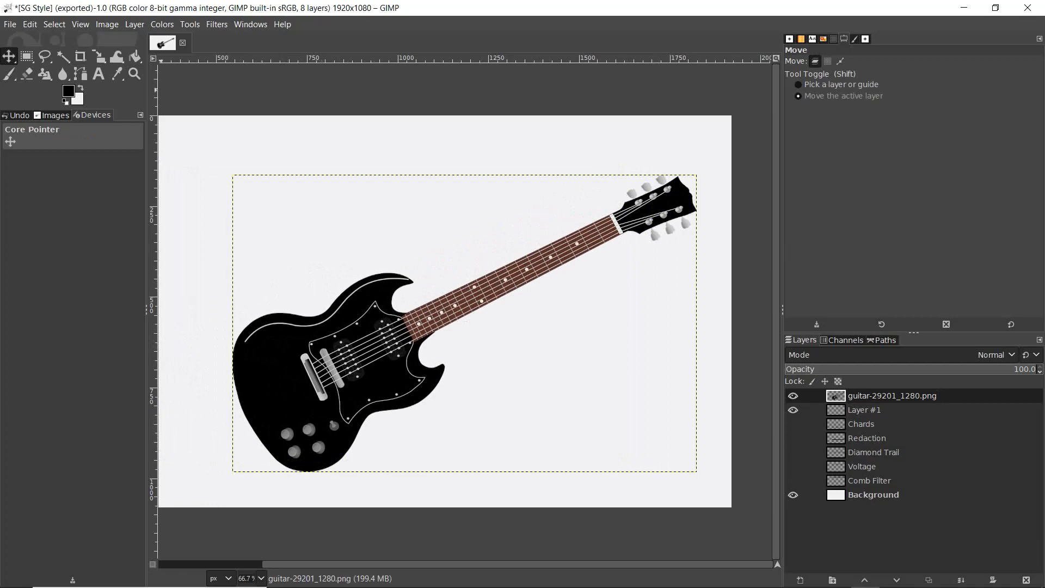
left_click(99, 56)
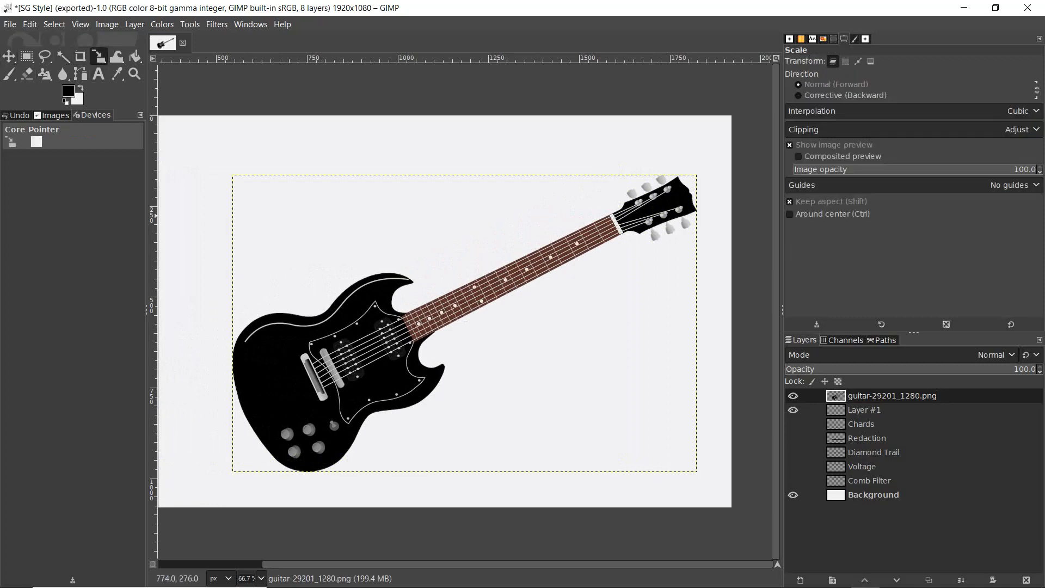
left_click(279, 192)
left_click_drag(233, 172, 386, 277)
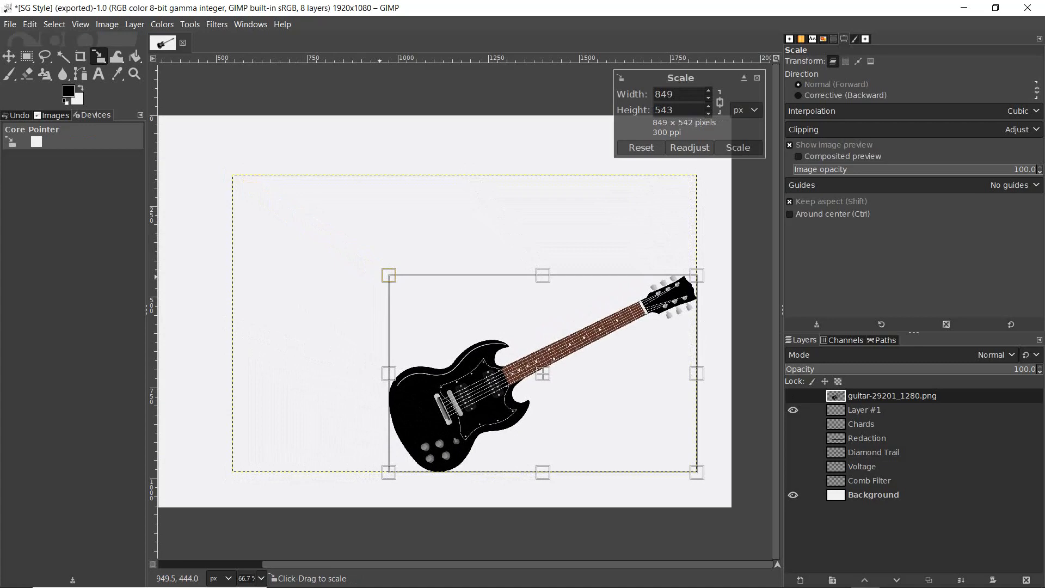
key("Return")
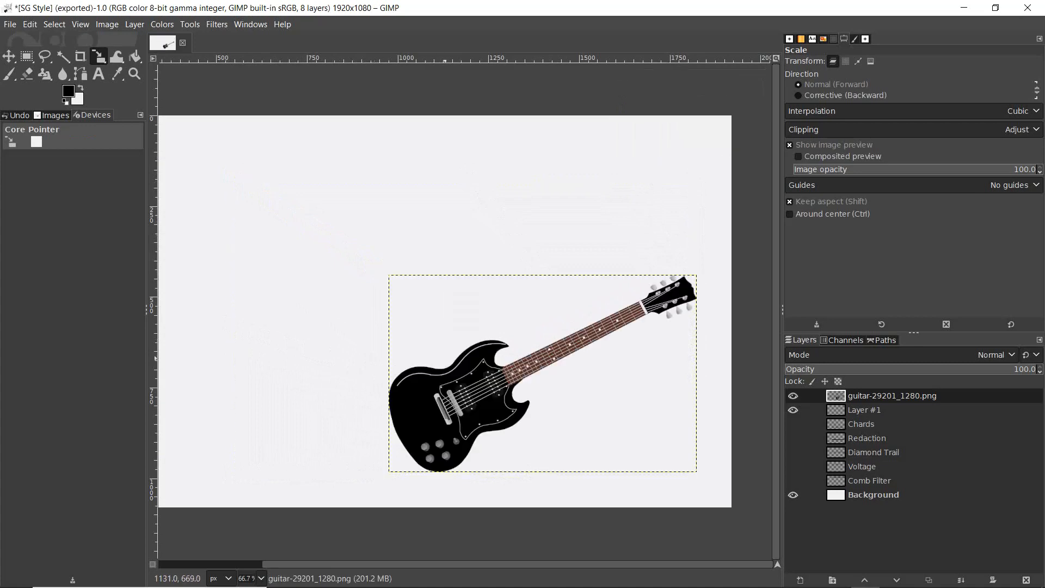
key("m")
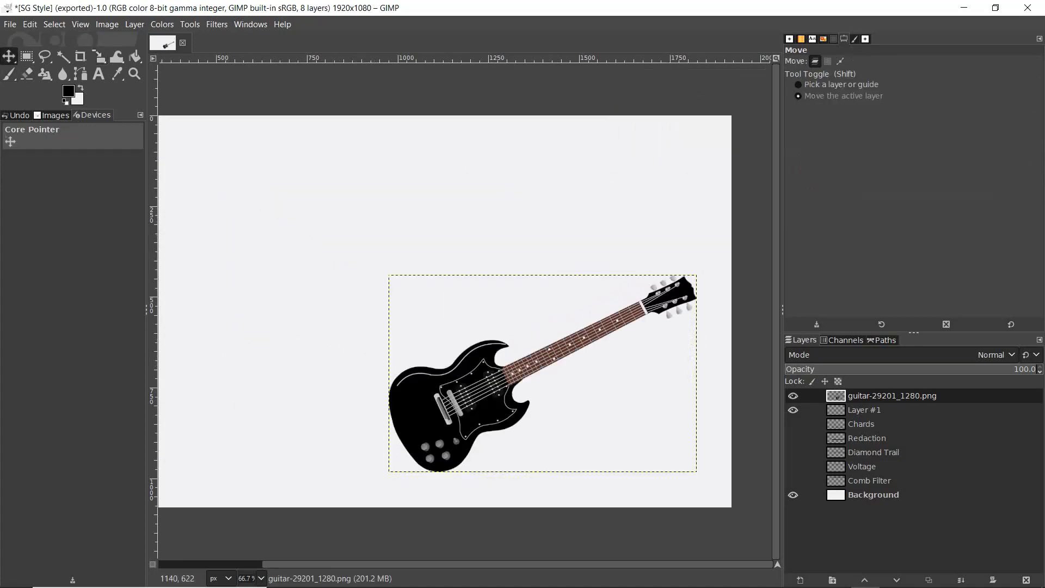
left_click_drag(477, 372, 361, 275)
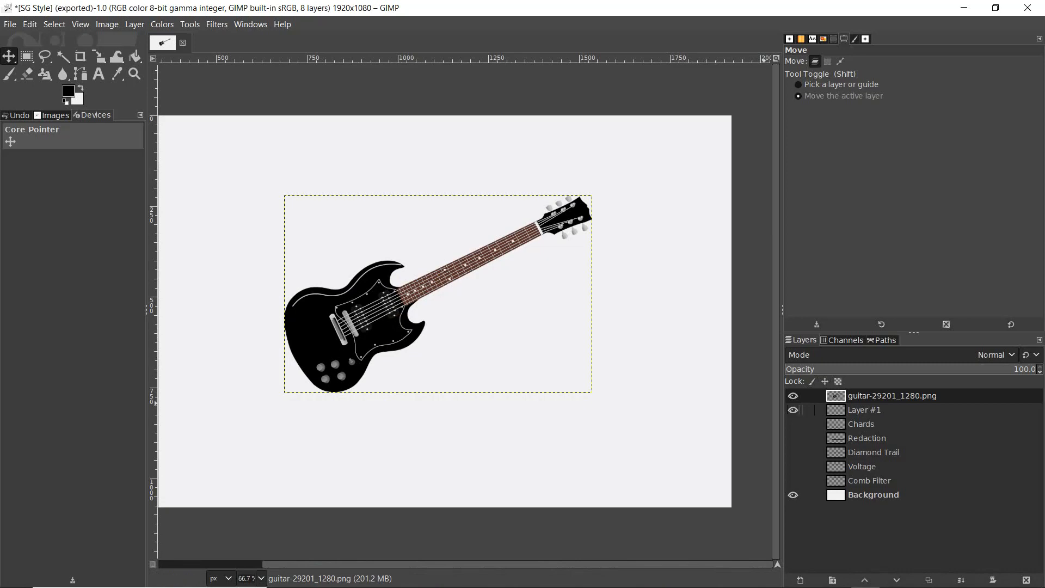
- Hide Layer #1 and the Background so only the guitar layer is shown, and display the list of brushes
left_click(794, 410)
left_click(793, 495)
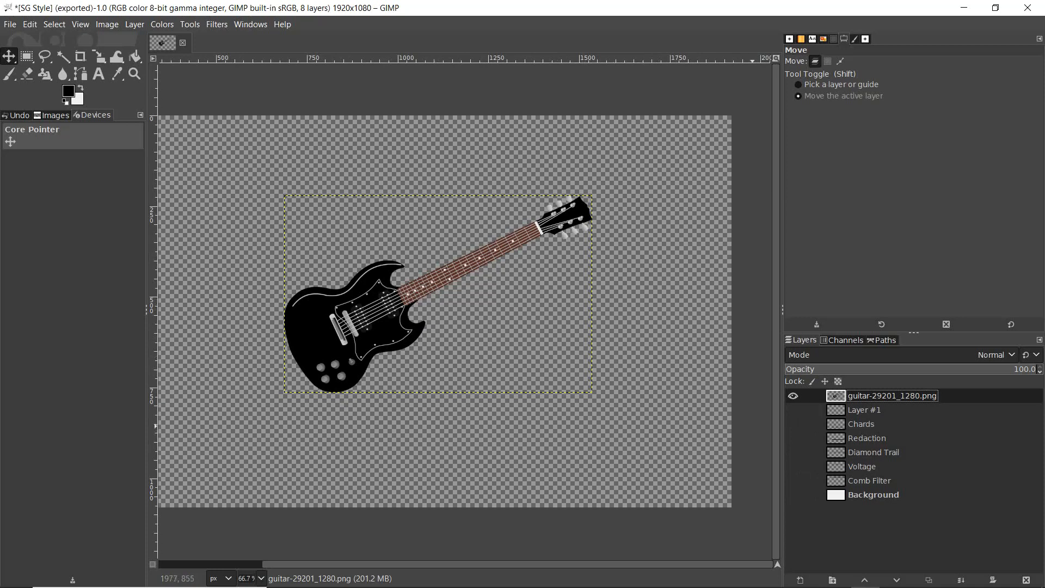
key("ctrl+shift+b")
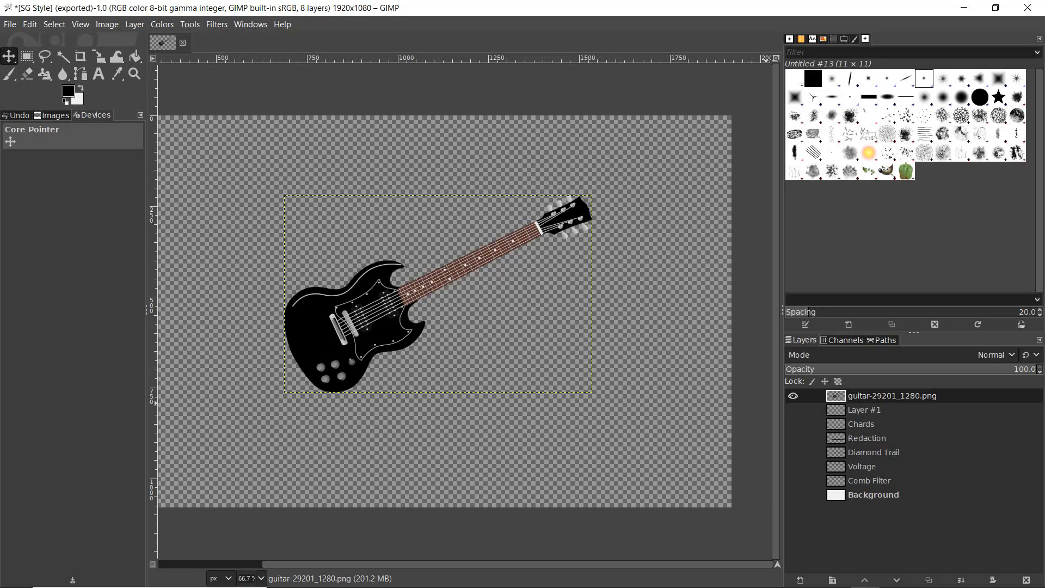
left_click(844, 38)
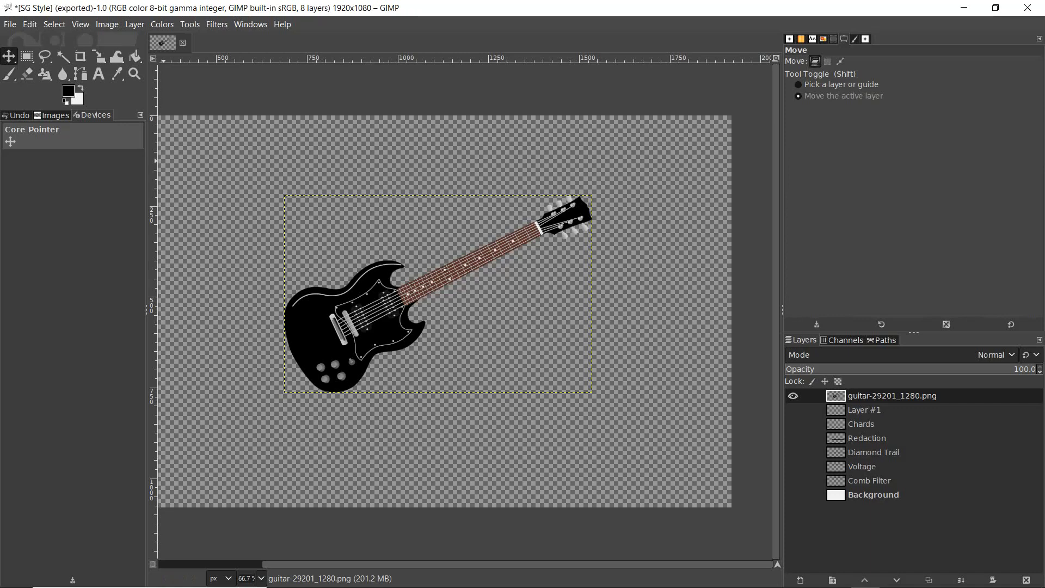
key("alt+f")
key("Down")
key("Down")
key("Down")
key("Down")
key("Down")
key("Down")
key("Down")
key("Down")
key("Down")
key("Down")
key("Down")
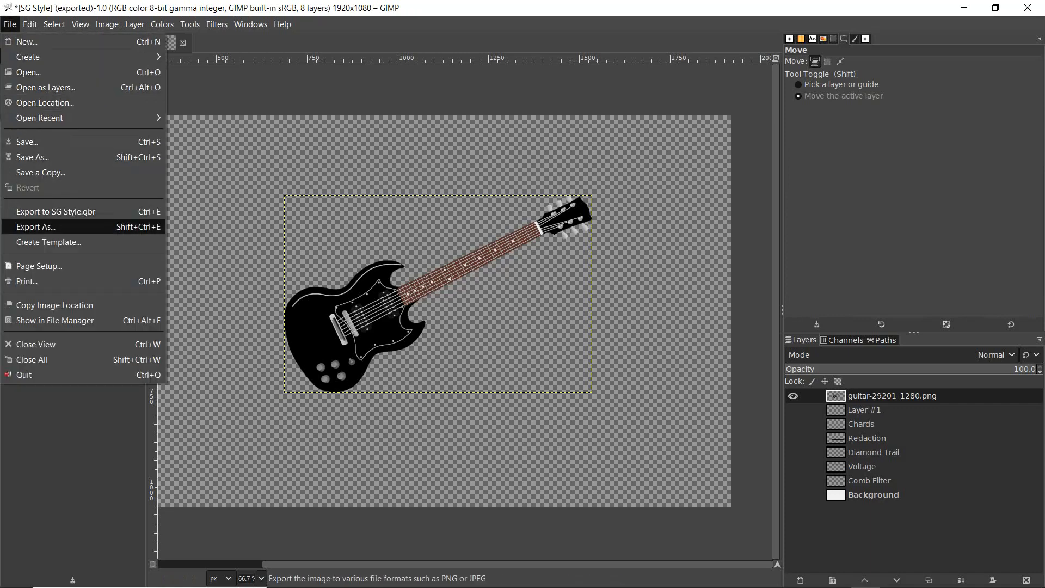
key("Return")
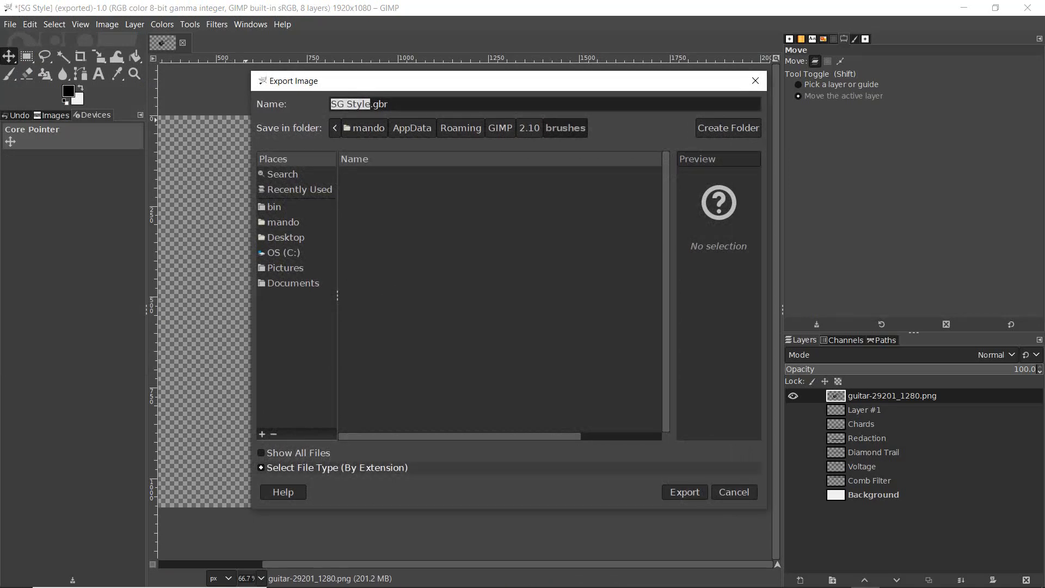
left_click(305, 467)
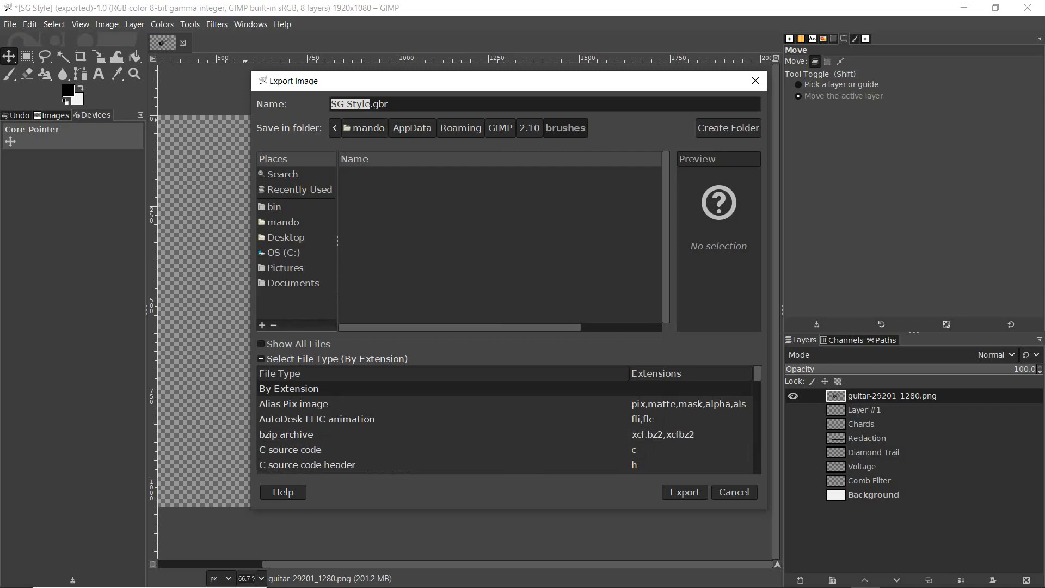
scroll(509, 428, "down", 5)
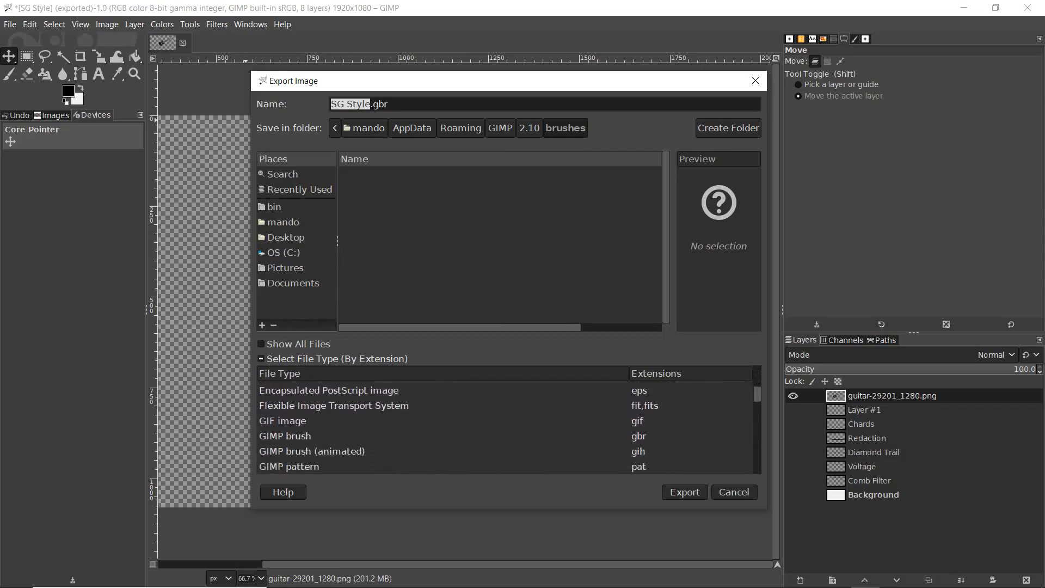
scroll(509, 427, "up", 1)
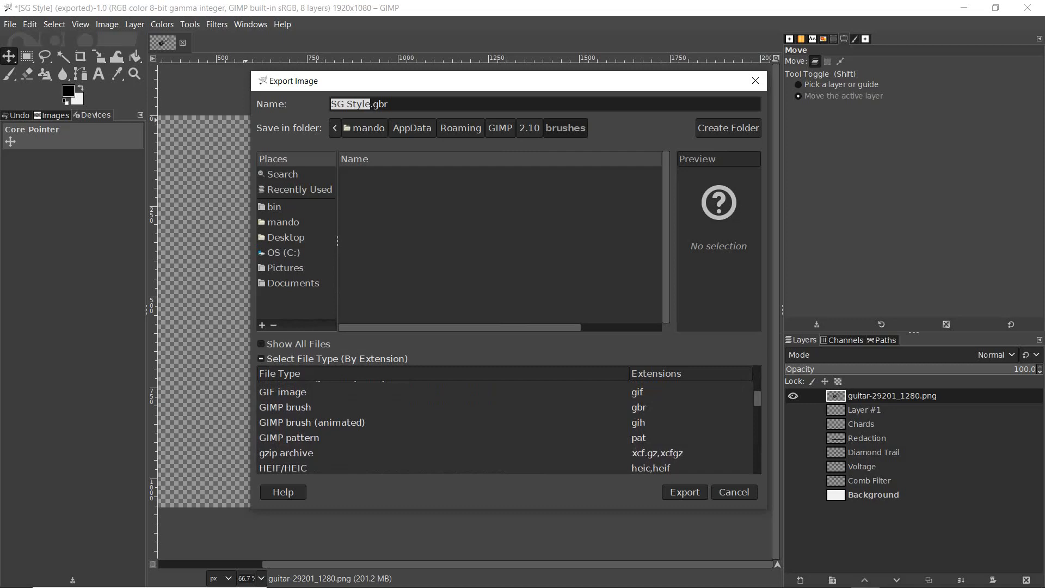
left_click(285, 408)
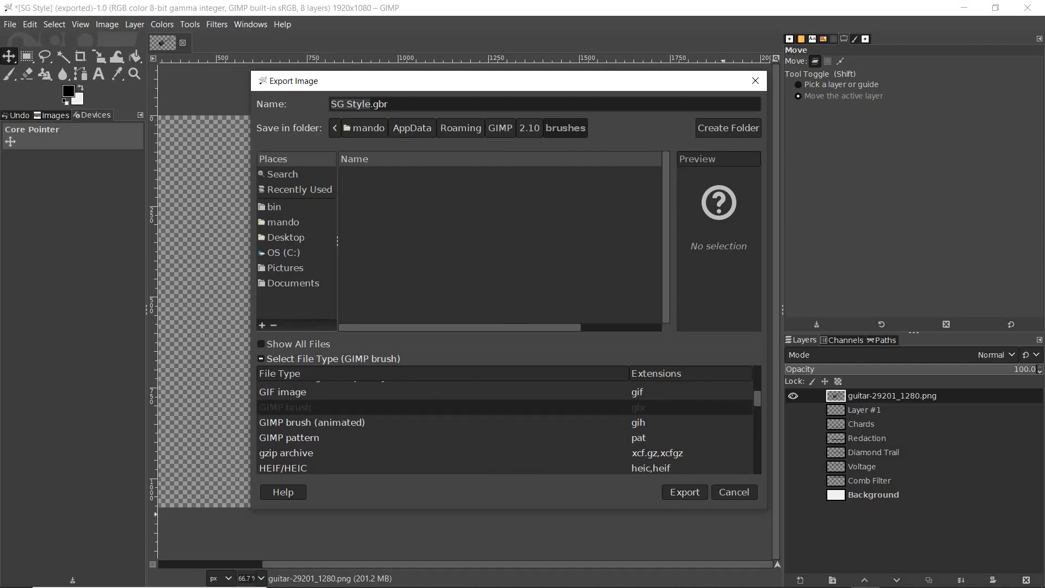
left_click(730, 492)
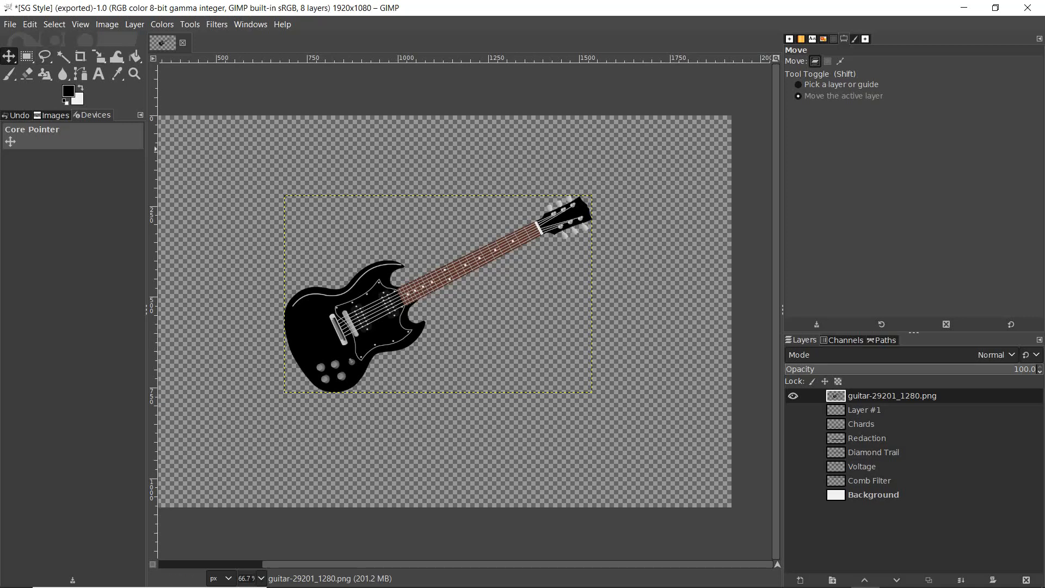
- Look up the folder paths where brushes are stored in the GIMP preferences, then close the preferences
key("alt+e")
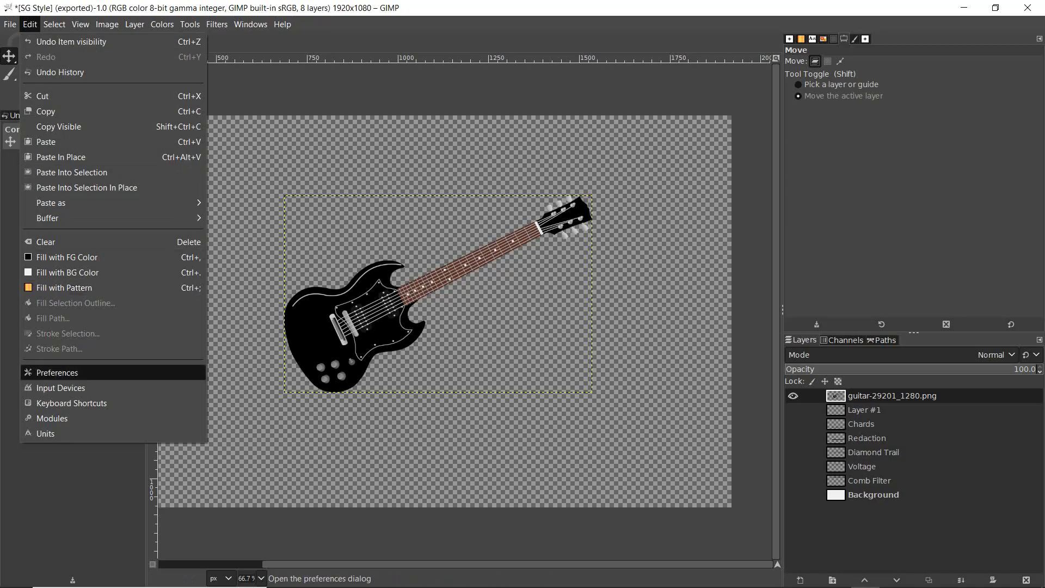
key("Return")
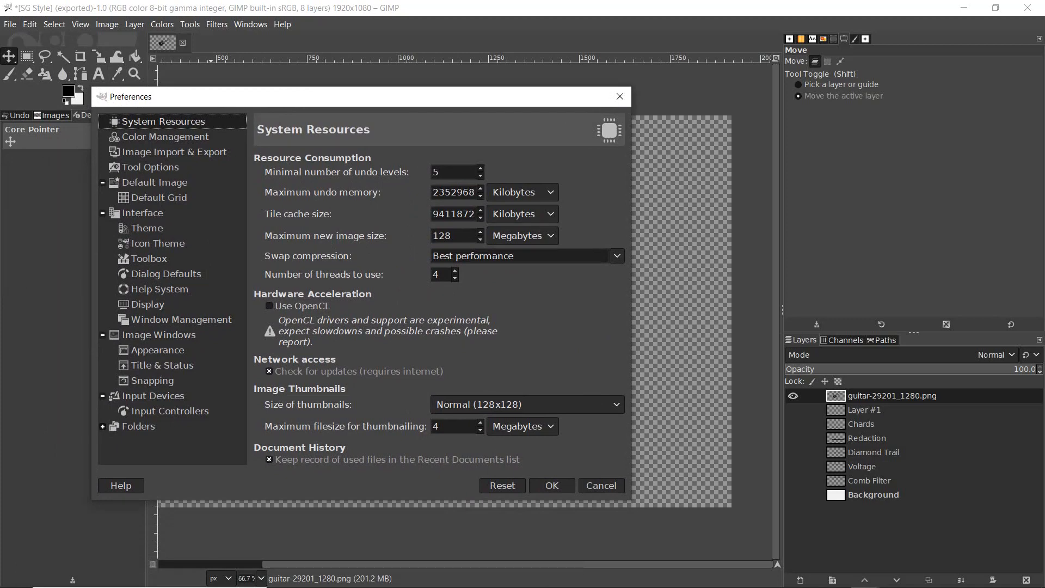
left_click(102, 426)
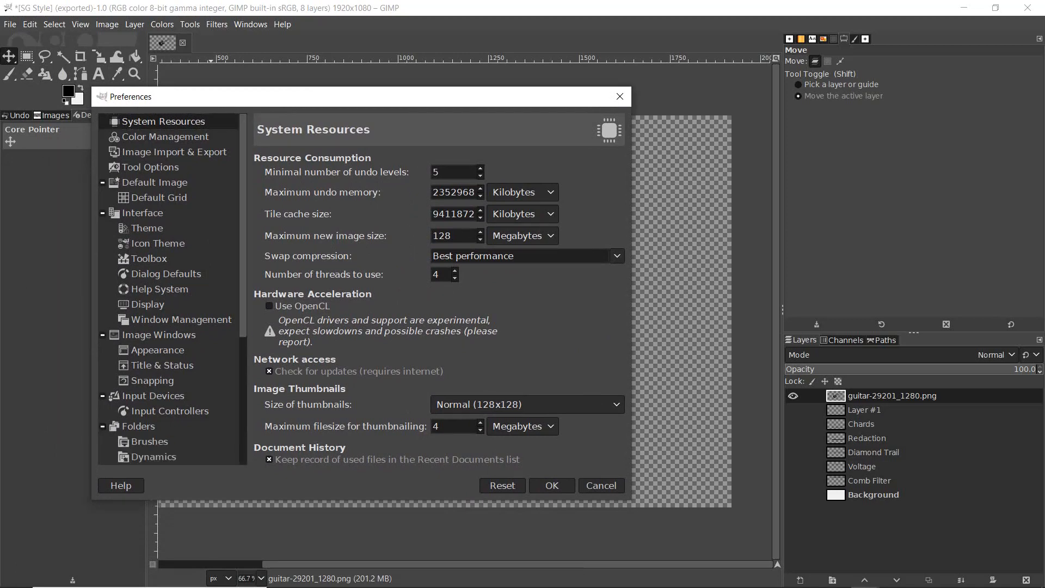
left_click(149, 442)
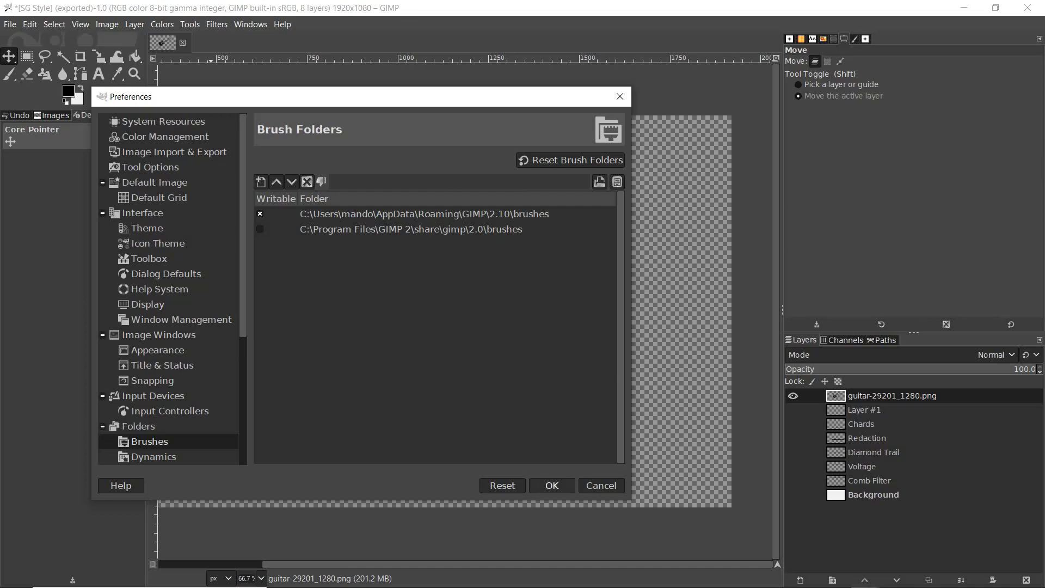
left_click(552, 486)
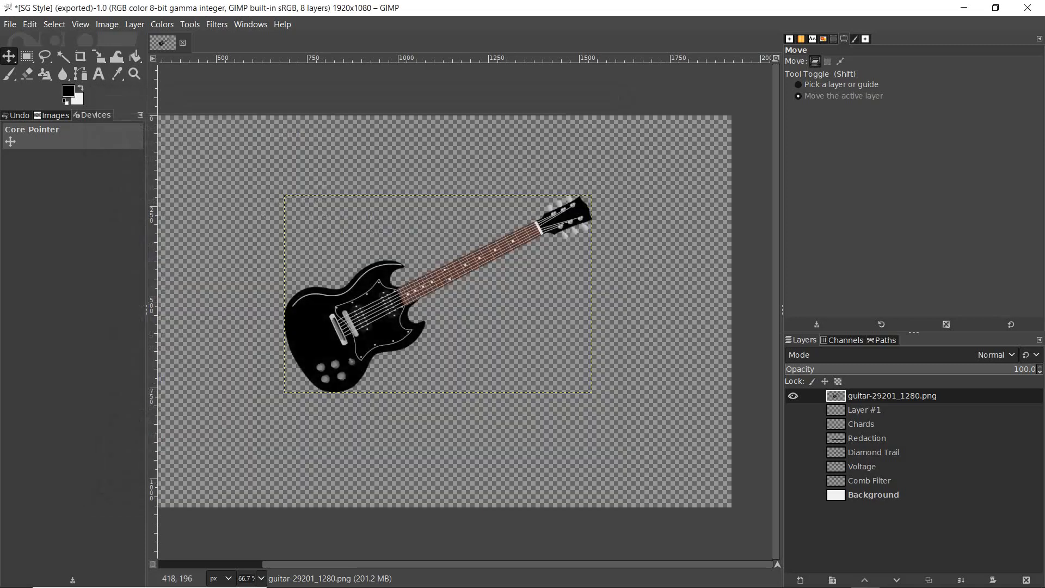
- Start exporting the image as SG Style.gbr and browse to the user's home folder
left_click(10, 24)
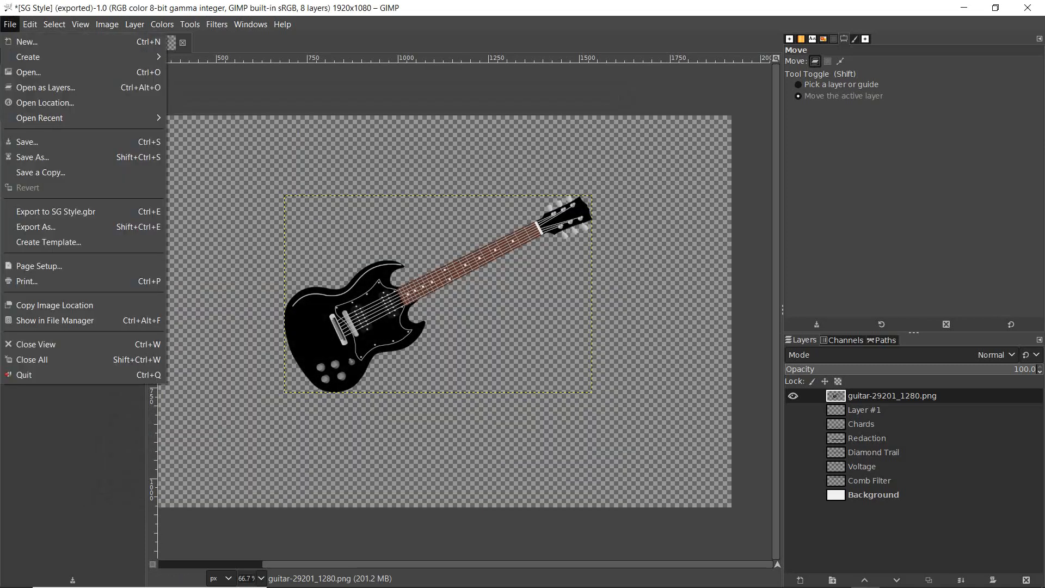
left_click(32, 227)
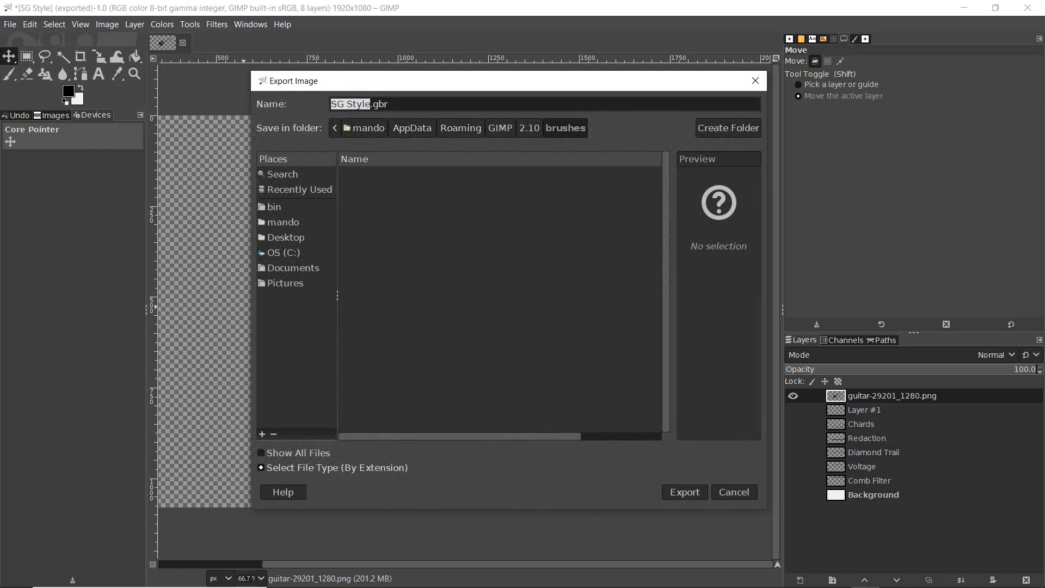
left_click(283, 222)
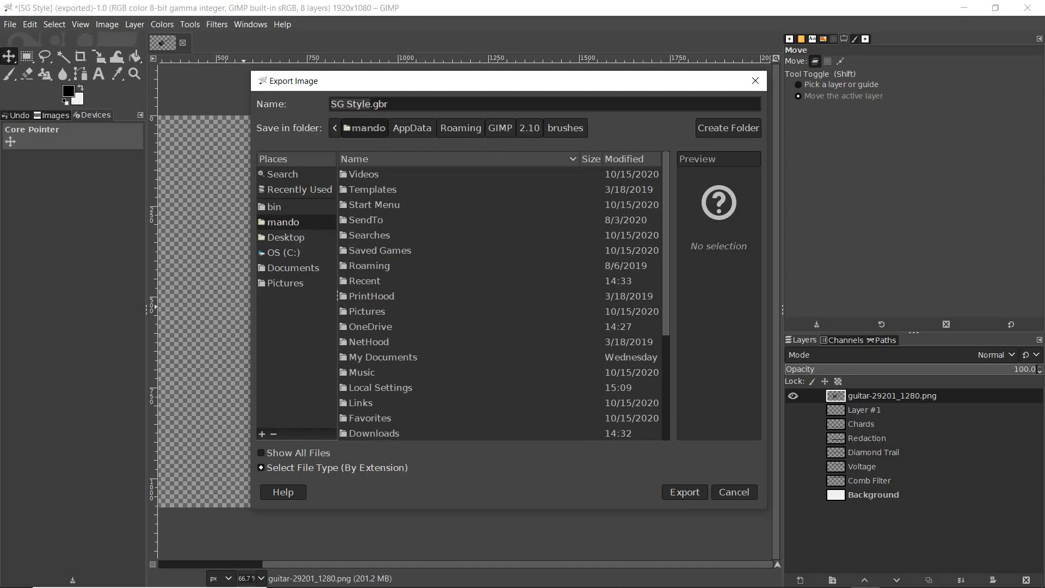
scroll(501, 302, "down", 5)
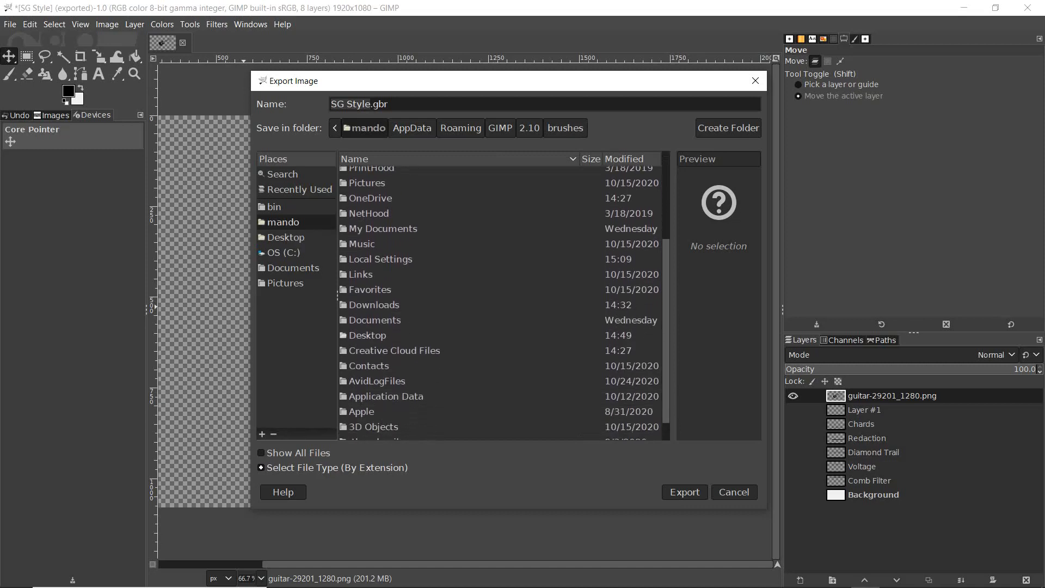
scroll(501, 303, "down", 1)
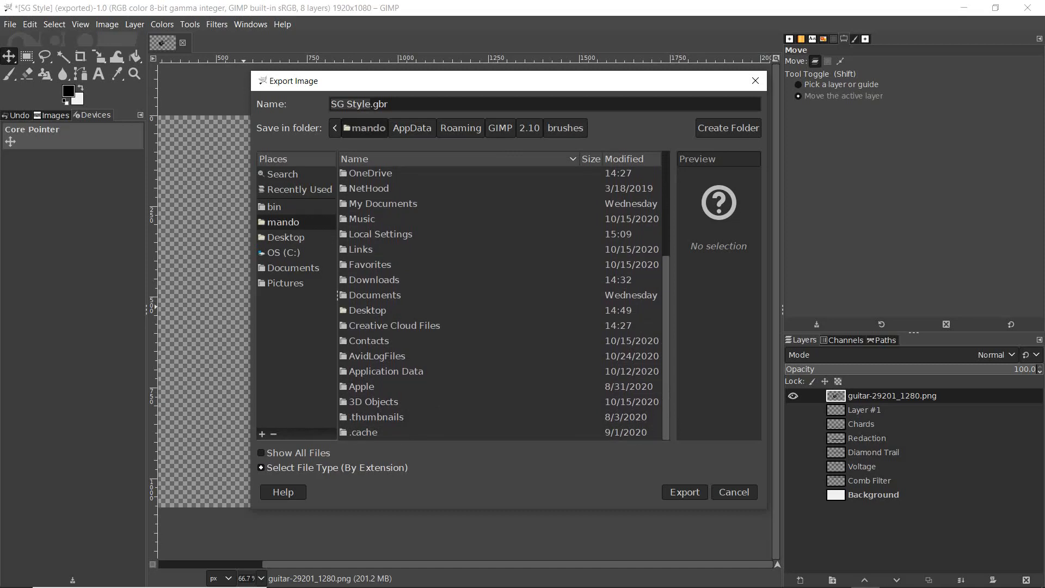
left_click(387, 372)
key("Return")
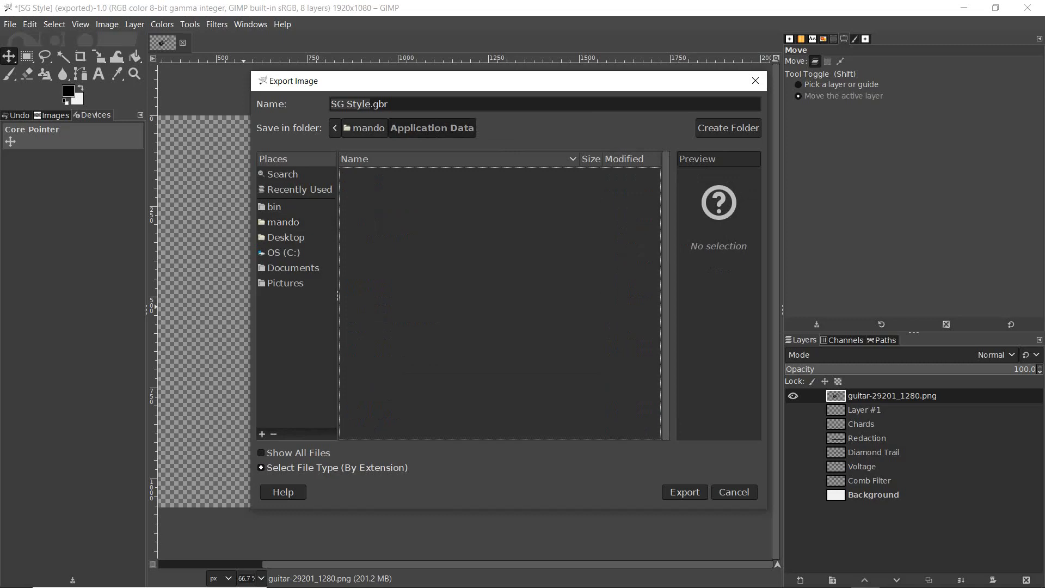
key("alt+Up")
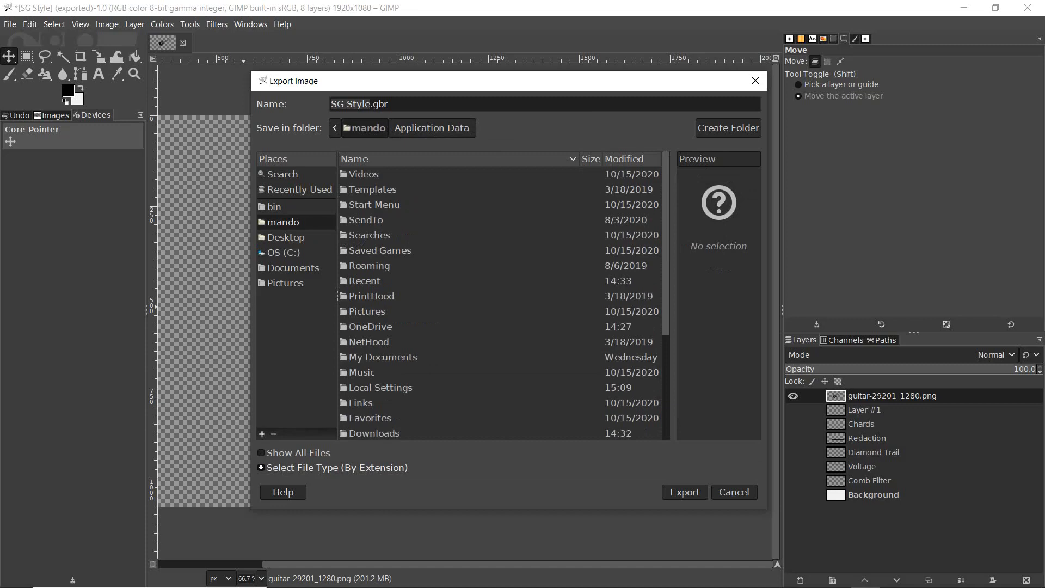
- Show hidden folders in the export dialog's home folder and open AppData\Roaming
scroll(501, 296, "down", 5)
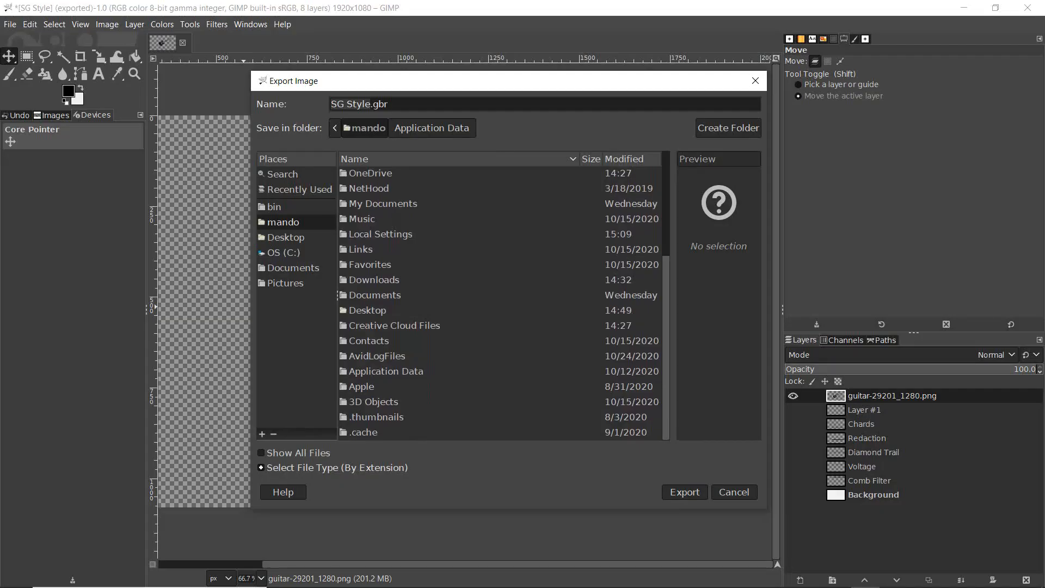
key("ctrl+h")
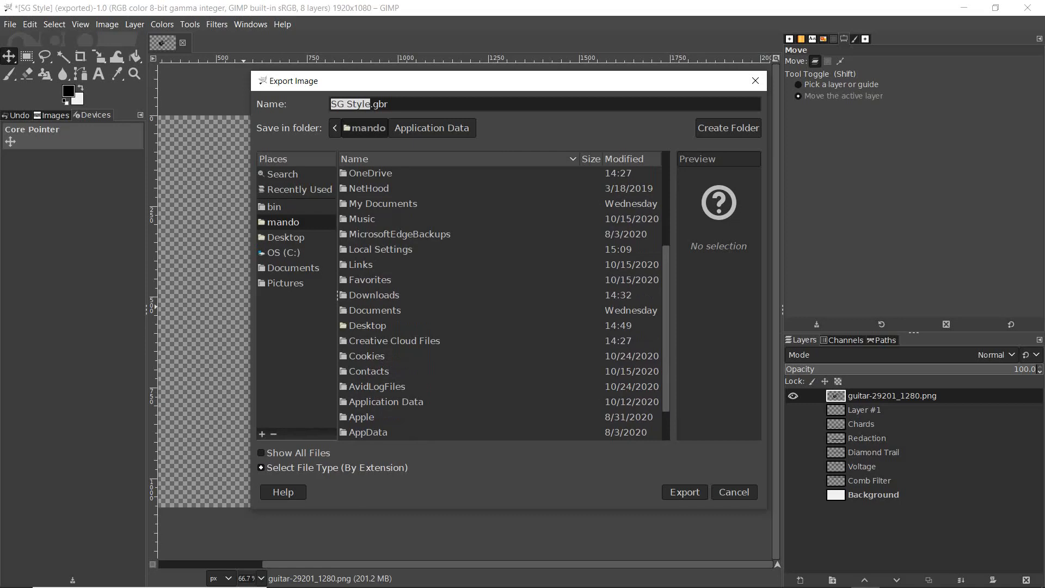
scroll(501, 302, "down", 2)
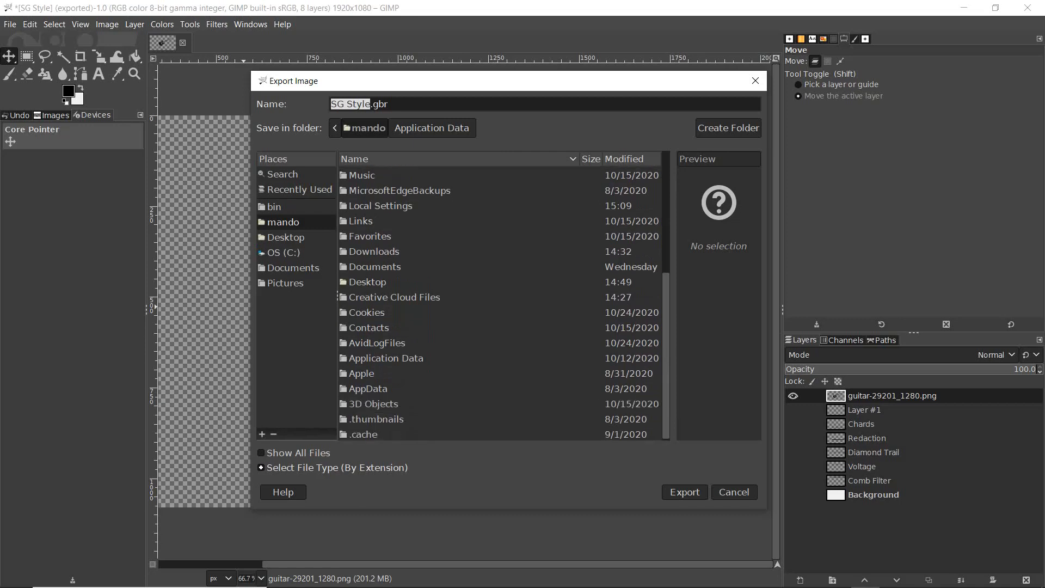
left_click(368, 388)
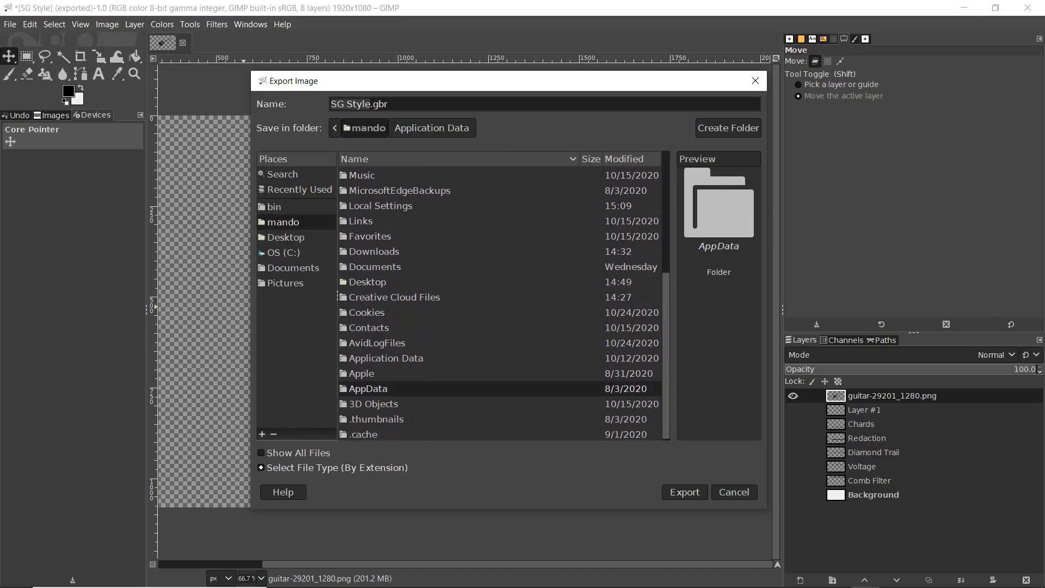
double_click(368, 388)
left_click(370, 173)
double_click(369, 173)
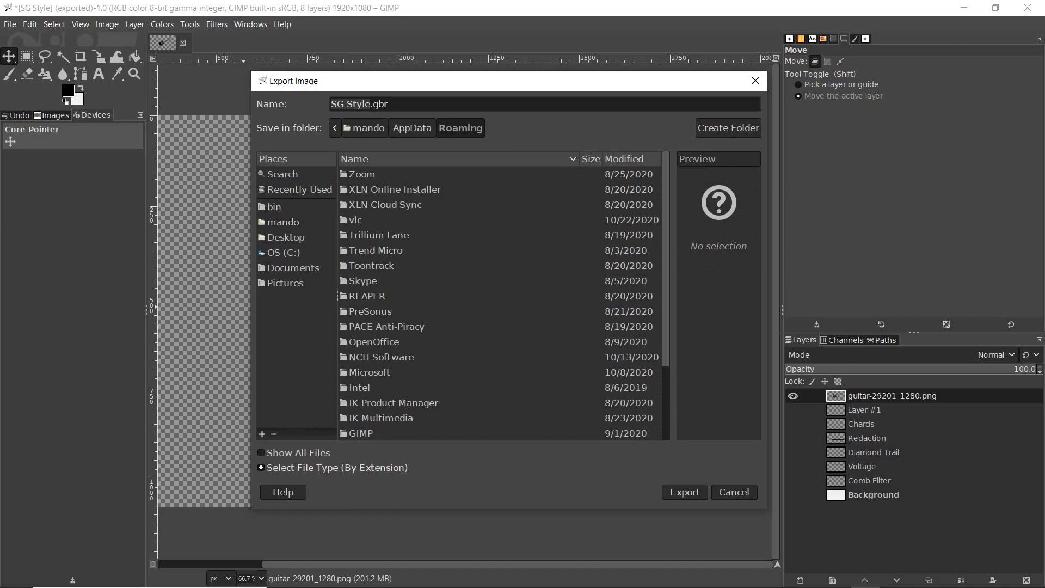
- Open the GIMP\2.10\brushes folder and export the guitar there as SG Style.gbr, with description SG Style and spacing 10
double_click(361, 432)
left_click(359, 173)
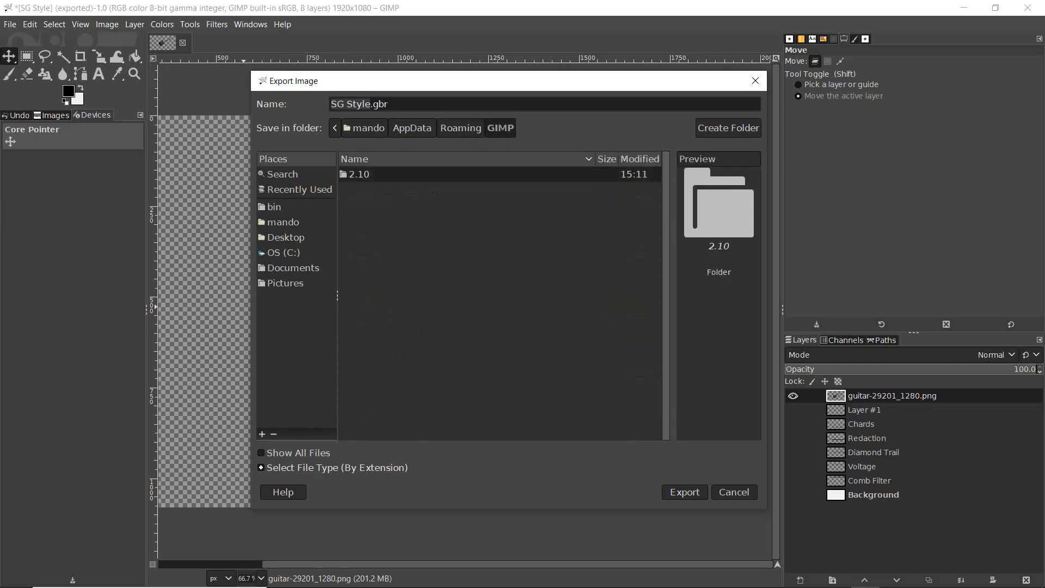
double_click(359, 174)
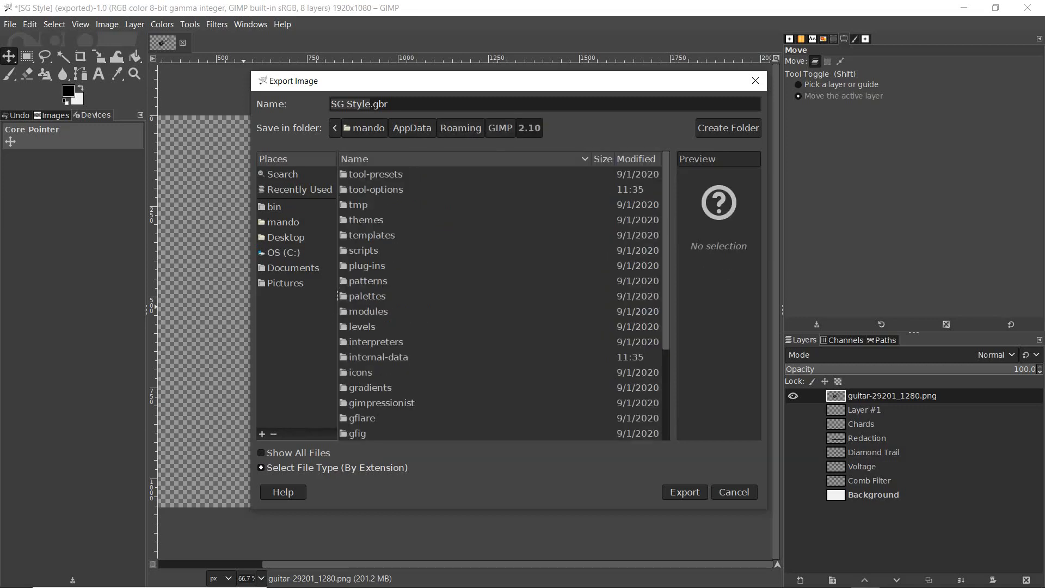
scroll(337, 295, "down", 5)
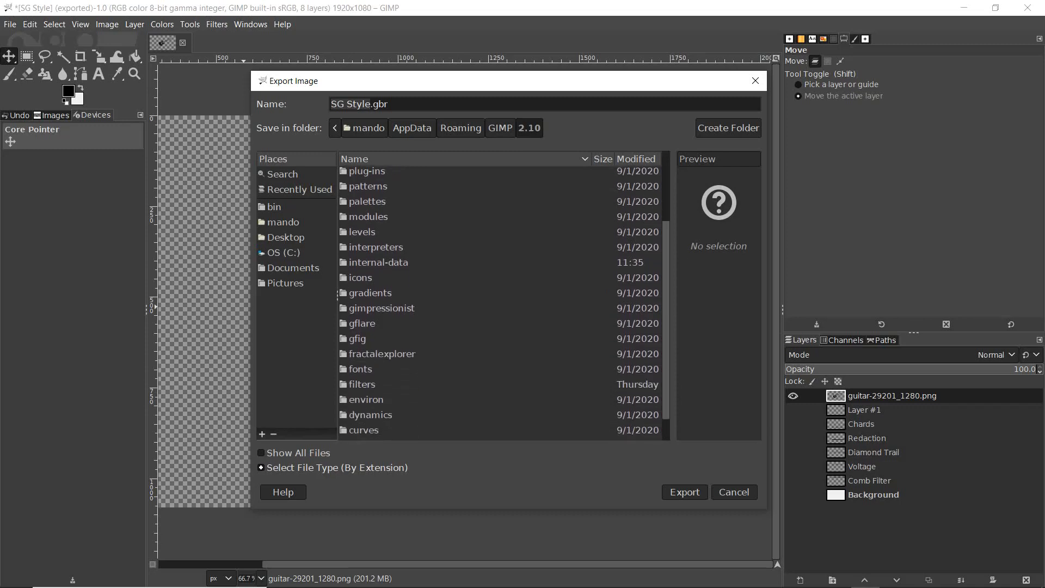
double_click(367, 416)
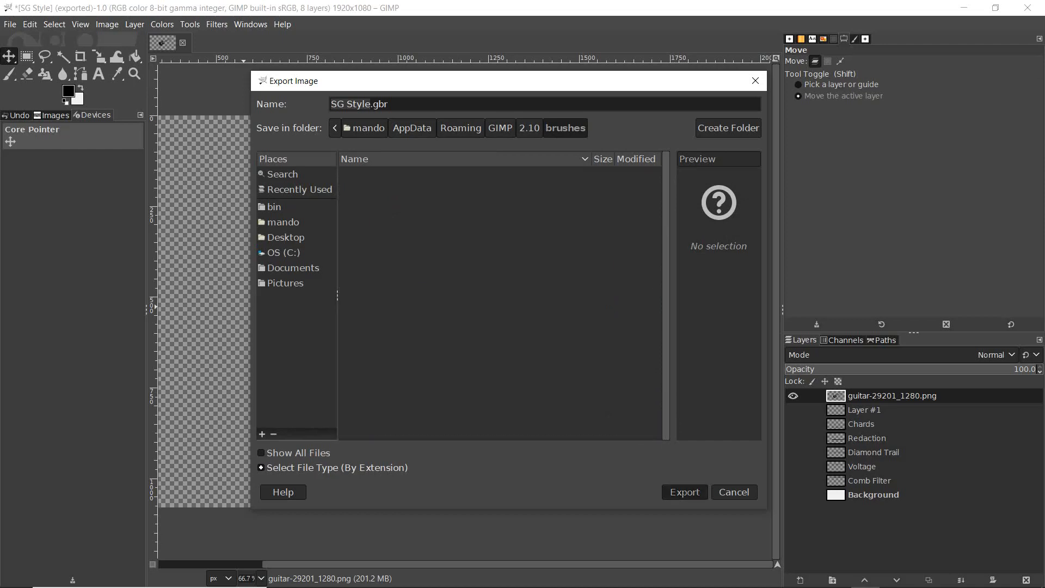
left_click(684, 492)
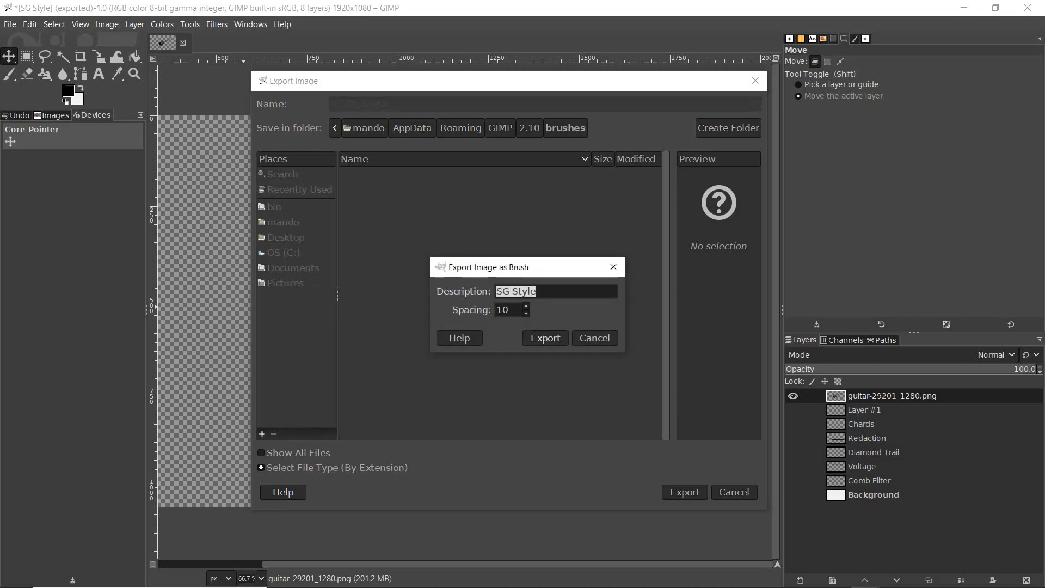
left_click(545, 338)
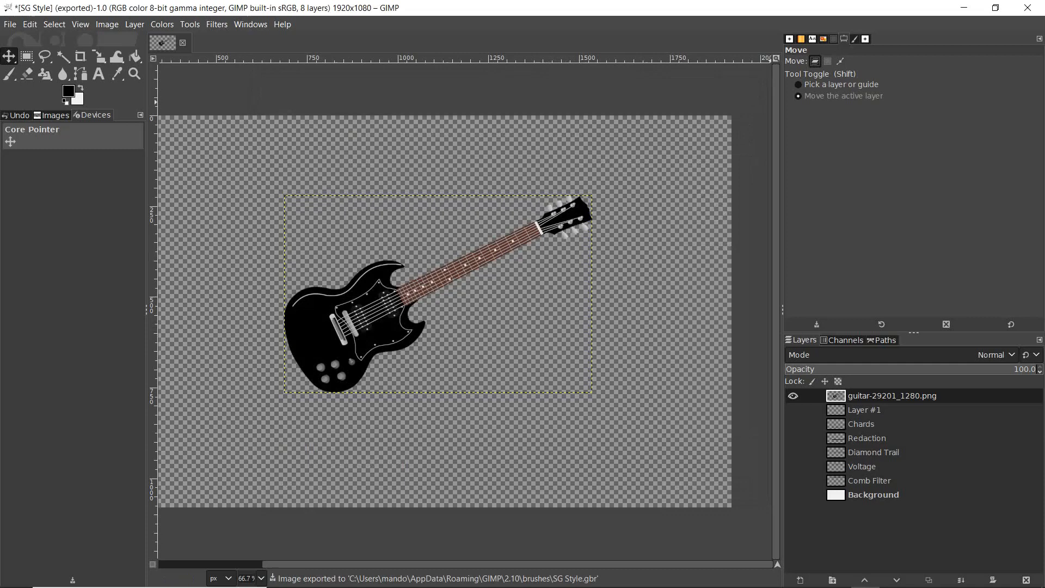
- Display the brush list, refresh it, and select the exported SG Style guitar brush
key("ctrl+shift+b")
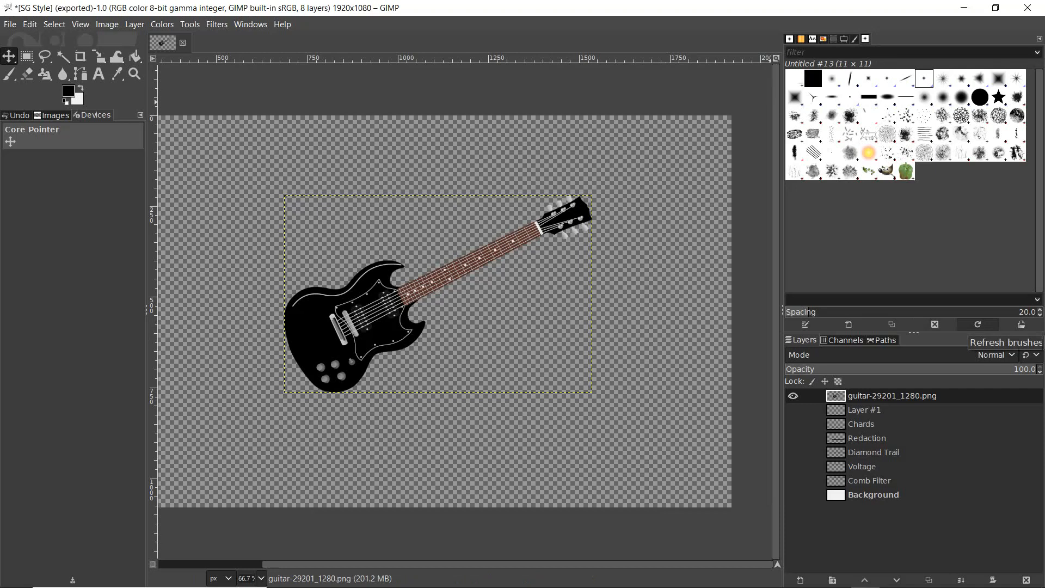
left_click(978, 325)
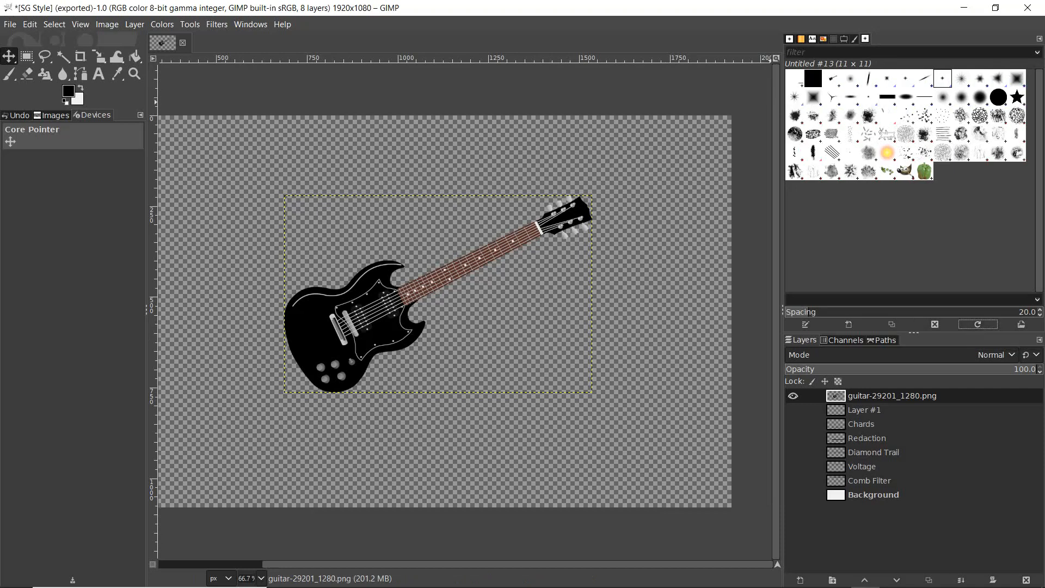
left_click(832, 78)
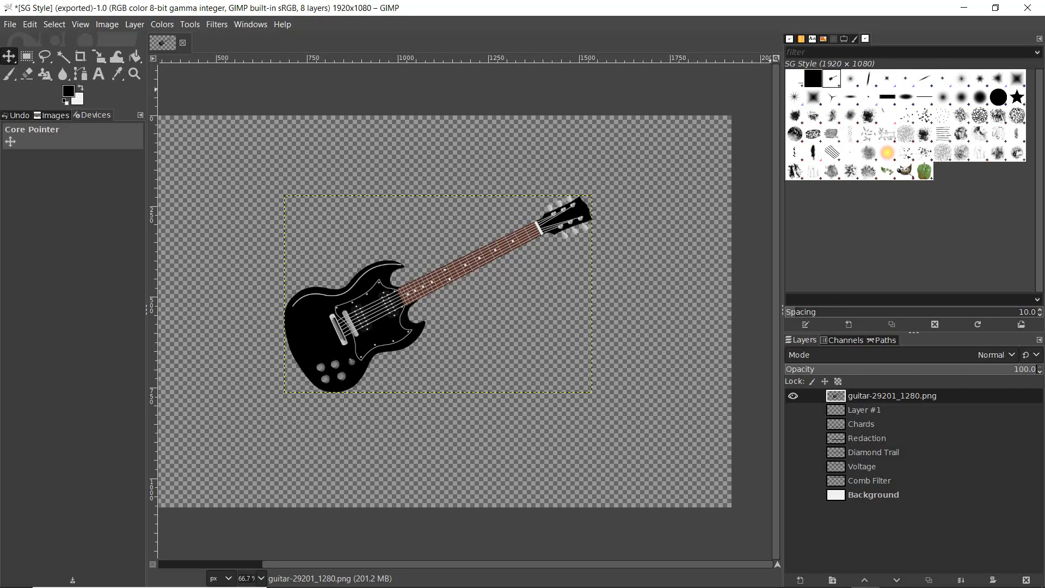
- Hide the guitar-29201_1280.png layer
left_click(892, 395)
left_click(793, 396)
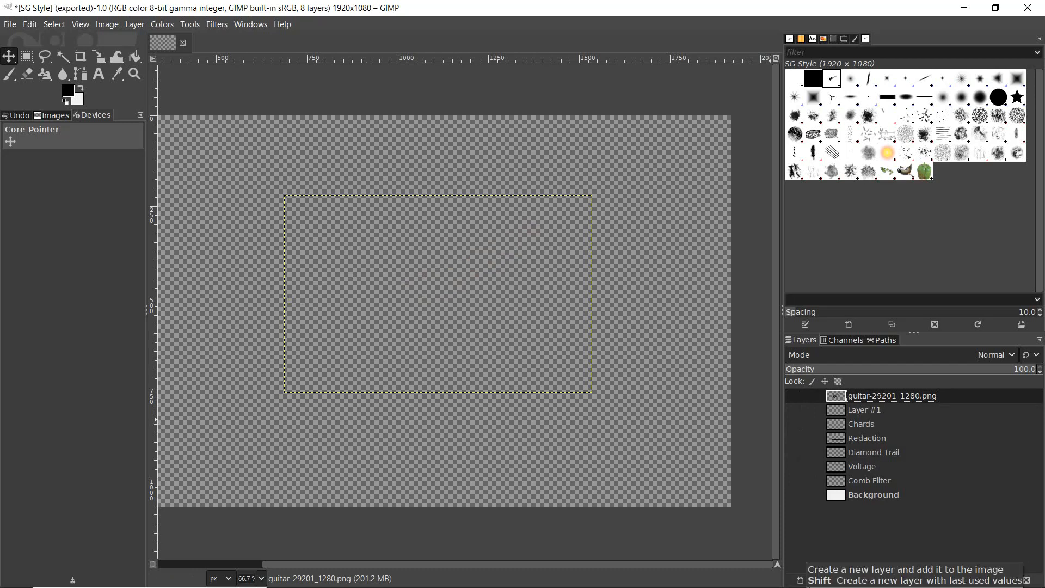
- Add a new 1920 x 1080 px transparent layer above the guitar layer and show the Background layer
left_click(795, 580)
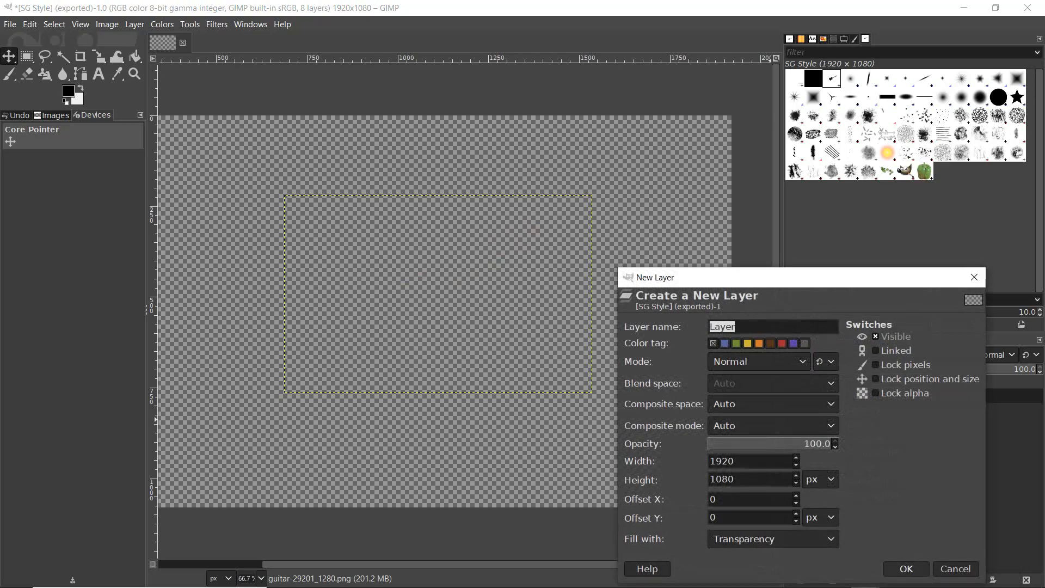
left_click(907, 569)
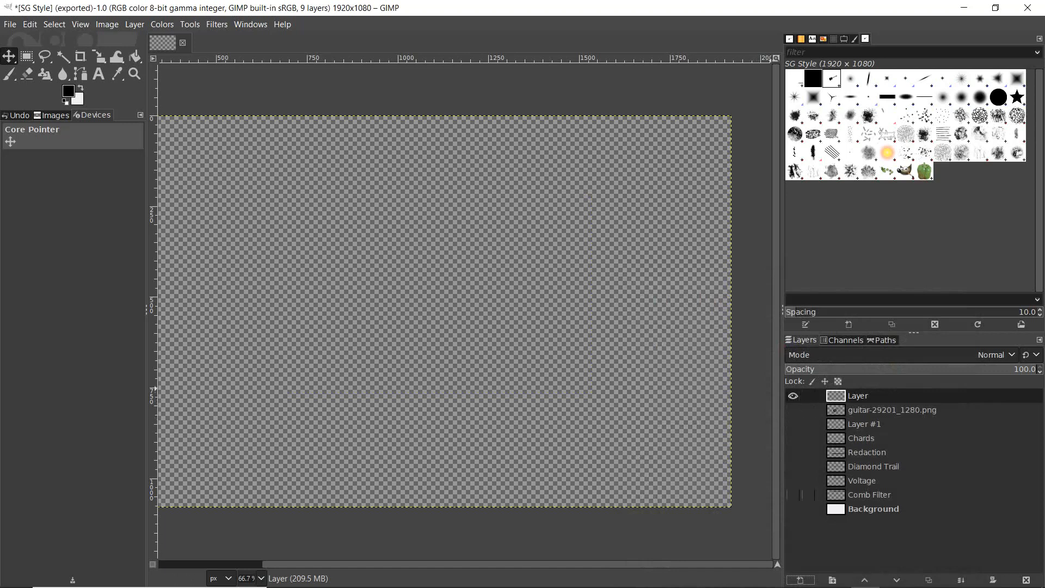
left_click(793, 509)
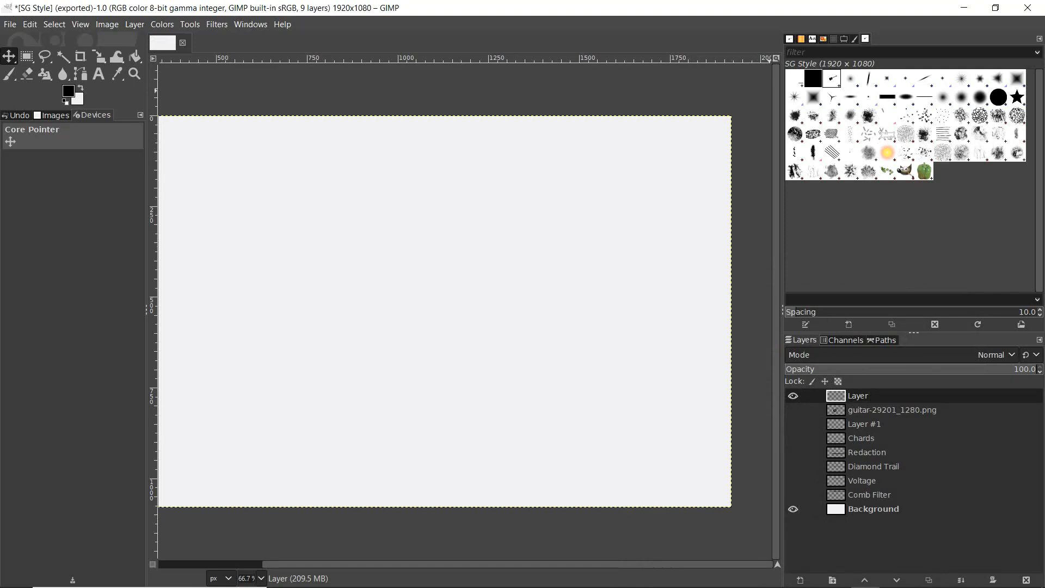
- Restore the window to a smaller size, activate the Paintbrush with the SG Style brush, and display its tool options
left_click(865, 39)
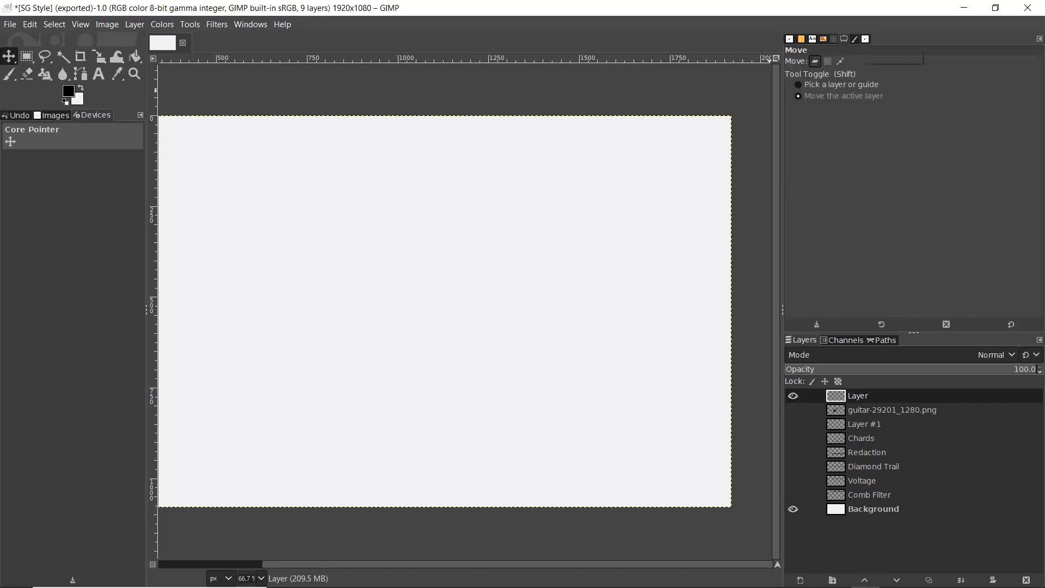
left_click(855, 39)
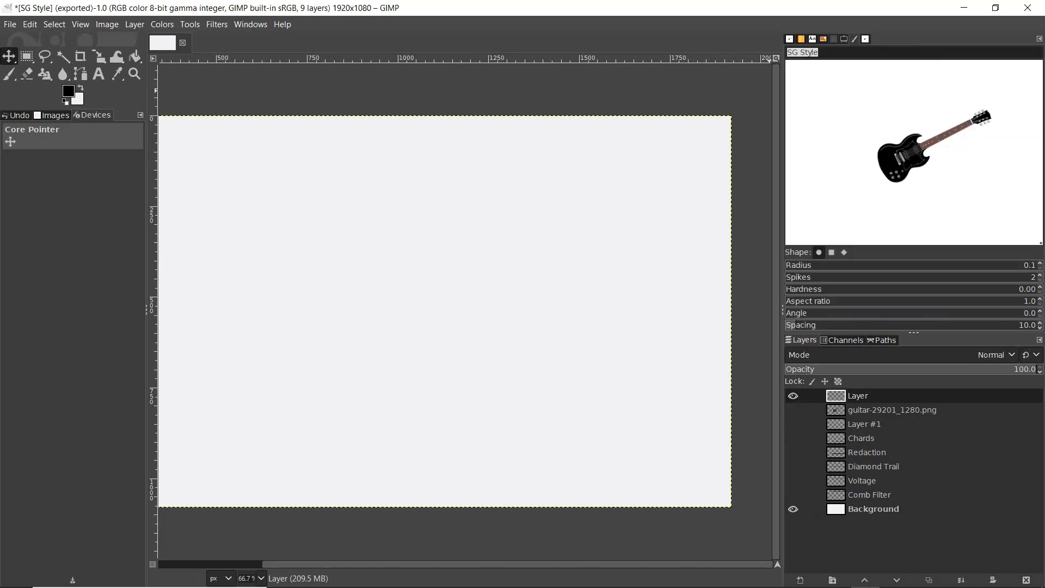
left_click(865, 39)
left_click(855, 39)
key("super+Down")
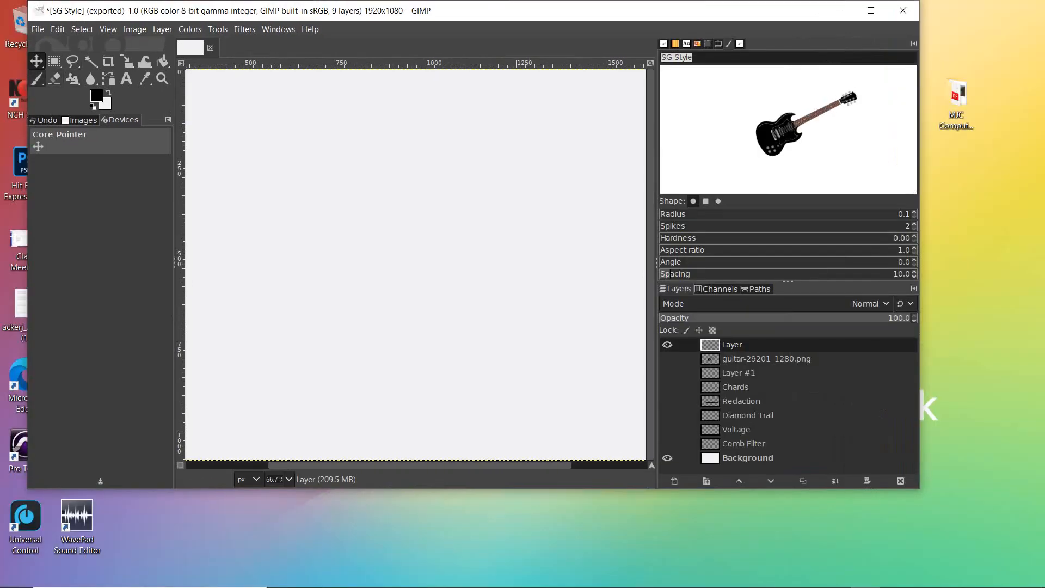
left_click(36, 79)
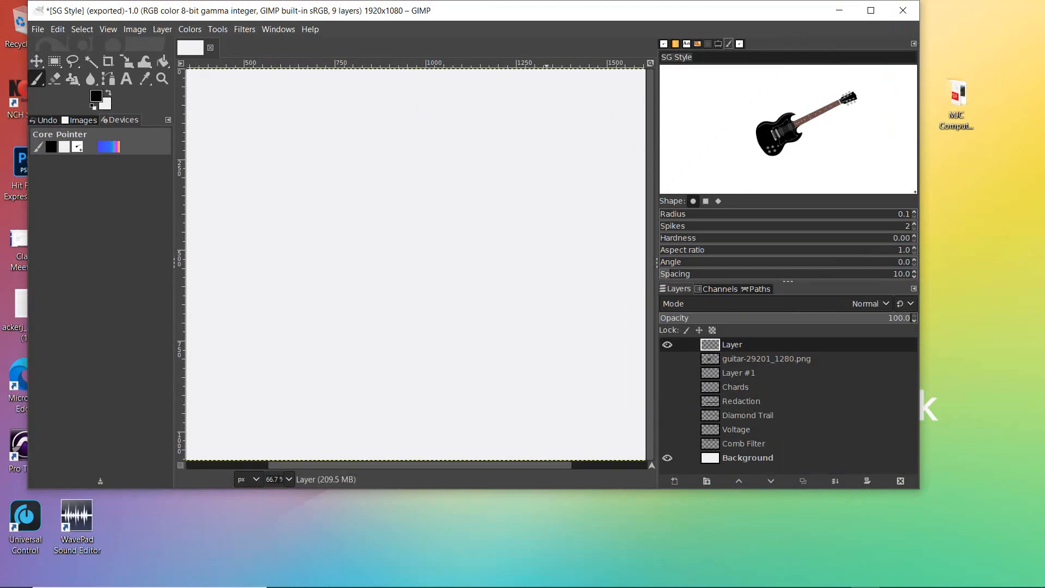
left_click(707, 43)
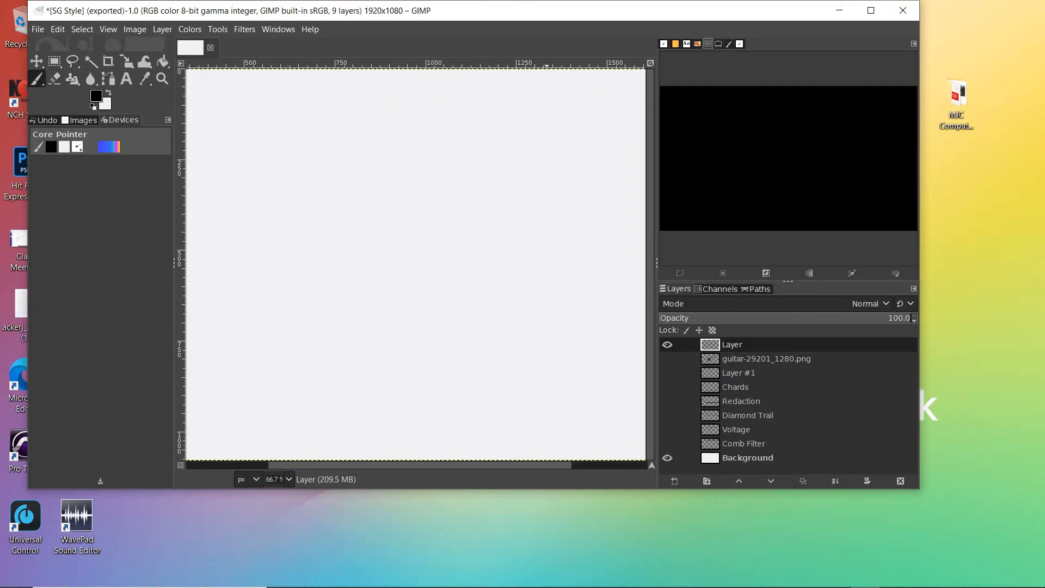
left_click(719, 44)
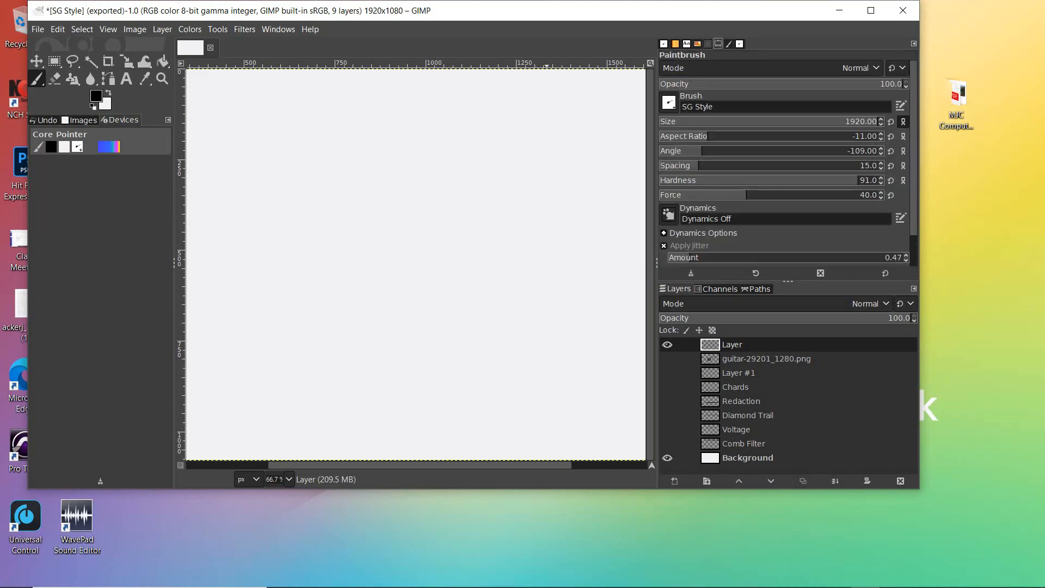
- Undo a first SG Style test stroke, set size 330, aspect ratio 3 and hardness 50, and paint two test rows across the canvas
mouse_move(574, 199)
left_mouse_down()
mouse_move(381, 245)
mouse_move(305, 288)
mouse_move(242, 308)
left_mouse_up()
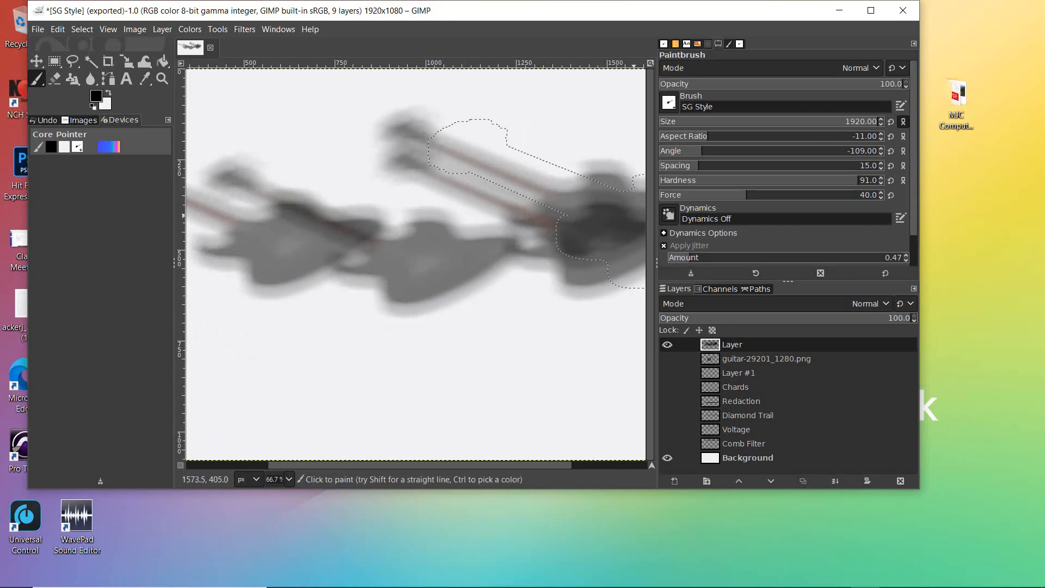
key("ctrl+z")
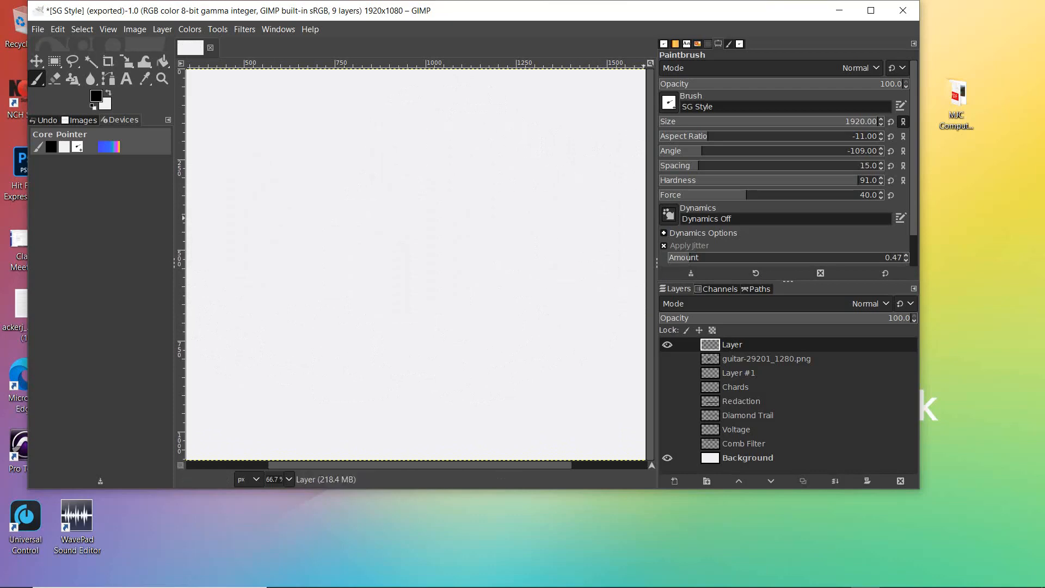
left_click(769, 180)
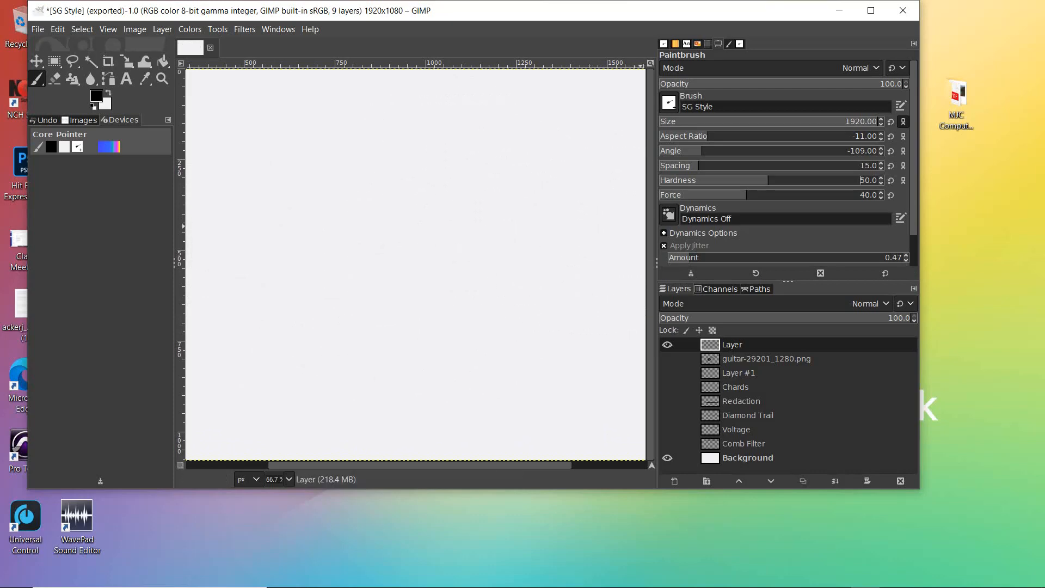
left_click(771, 121)
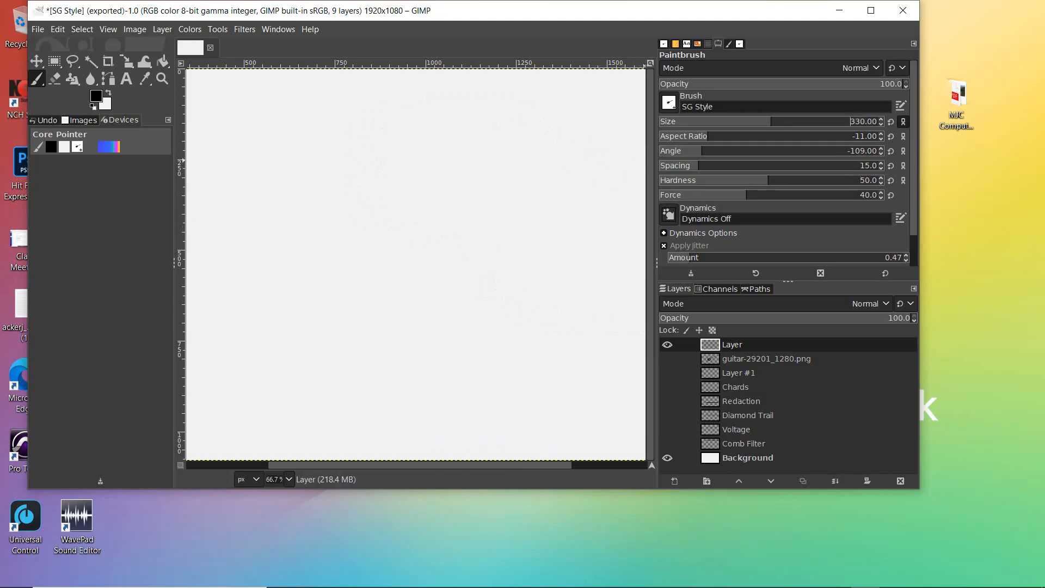
left_click(785, 136)
mouse_move(582, 200)
left_mouse_down()
mouse_move(376, 223)
mouse_move(251, 265)
left_mouse_up()
mouse_move(294, 370)
left_mouse_down()
mouse_move(420, 338)
mouse_move(585, 256)
mouse_move(648, 254)
left_mouse_up()
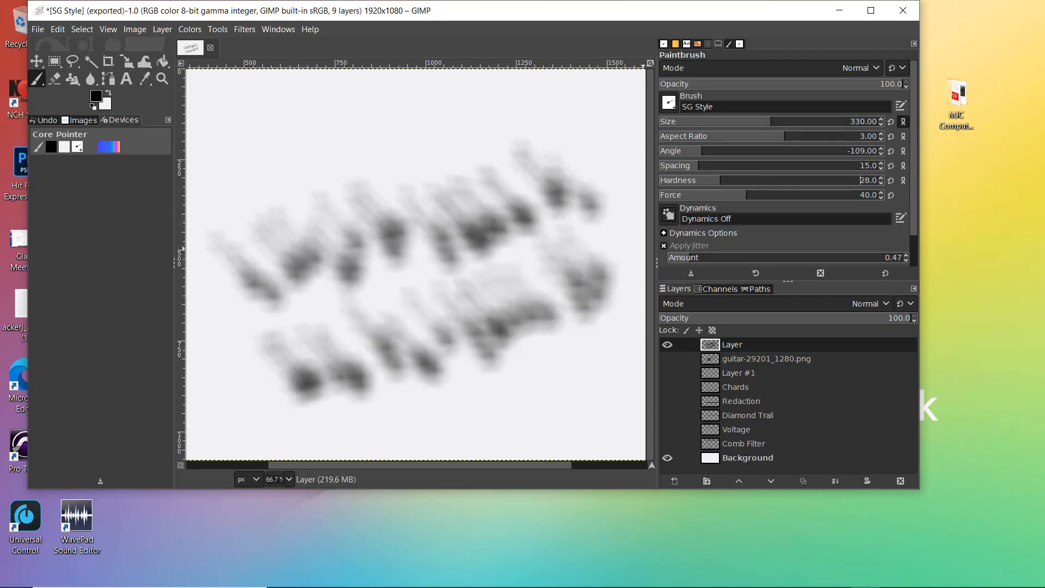
- Set the brush hardness and force to 92, paint a test row of guitars near the canvas's upper edge, and undo all test strokes
scroll(861, 180, "up", 10)
scroll(861, 195, "up", 10)
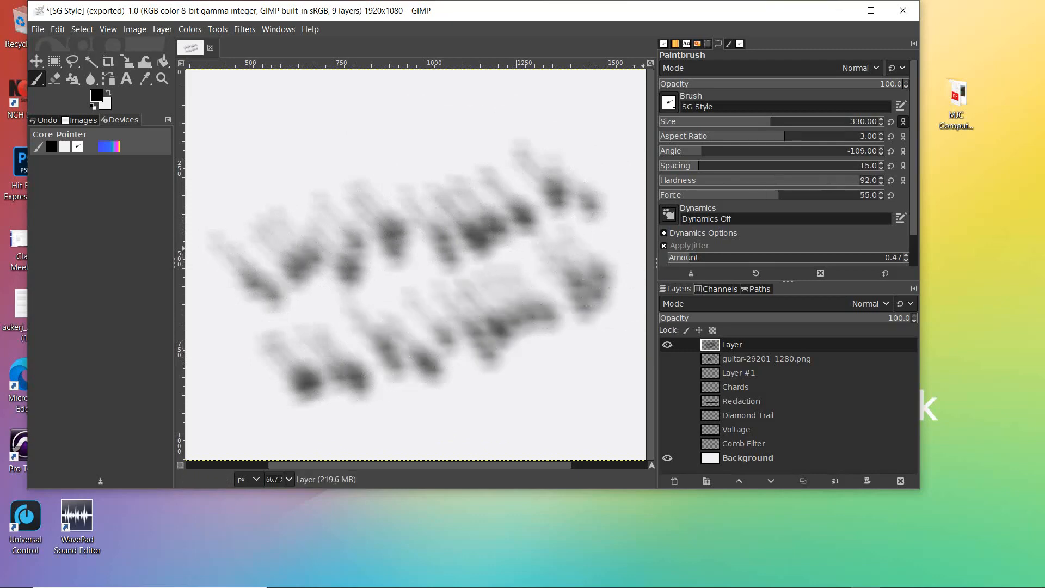
mouse_move(602, 133)
left_mouse_down()
mouse_move(389, 159)
mouse_move(411, 160)
left_mouse_up()
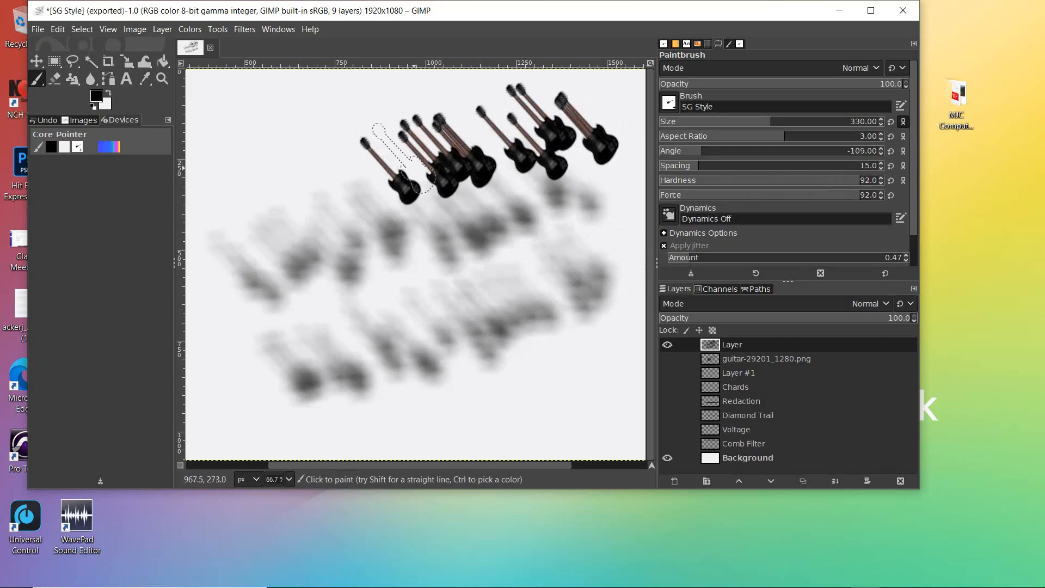
key("ctrl+z")
key("ctrl+z")
key("ctrl+z")
key("ctrl+z")
key("ctrl+z")
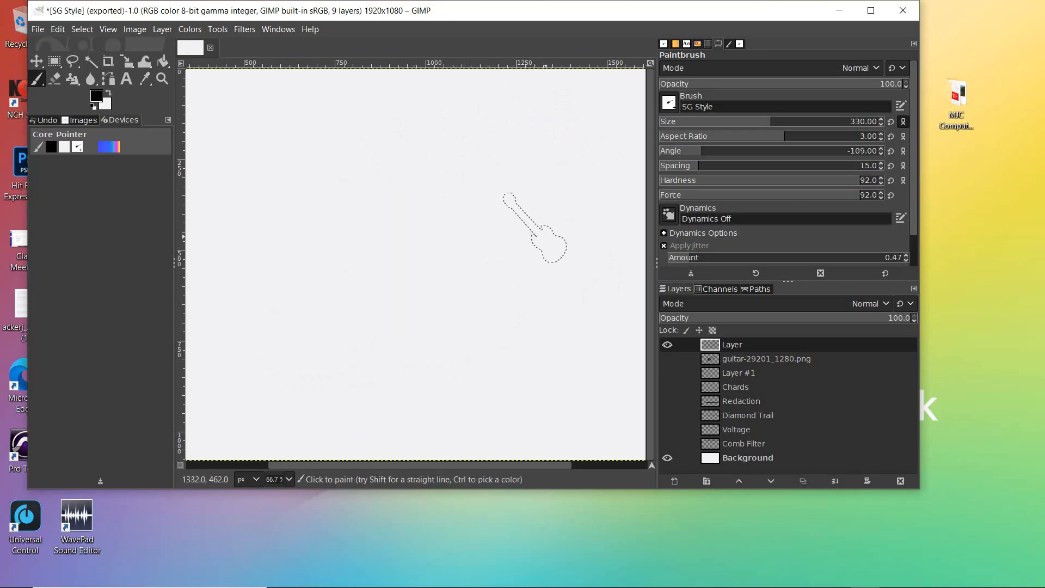
- Set the brush angle to -135, paint a scattered test row of guitars, and undo the stroke
left_click(687, 149)
mouse_move(612, 147)
left_mouse_down()
mouse_move(312, 202)
mouse_move(193, 248)
left_mouse_up()
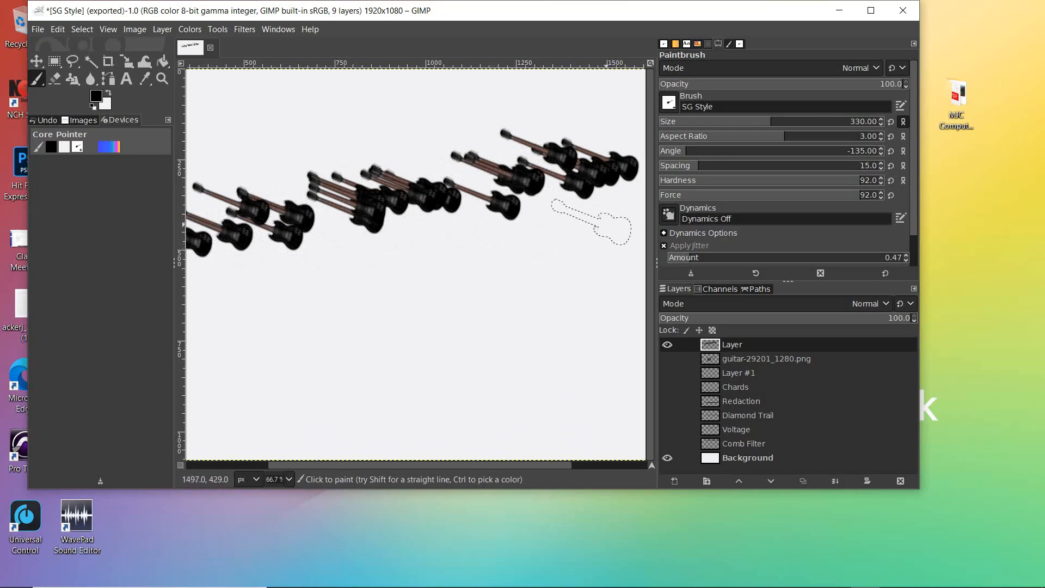
key("ctrl+z")
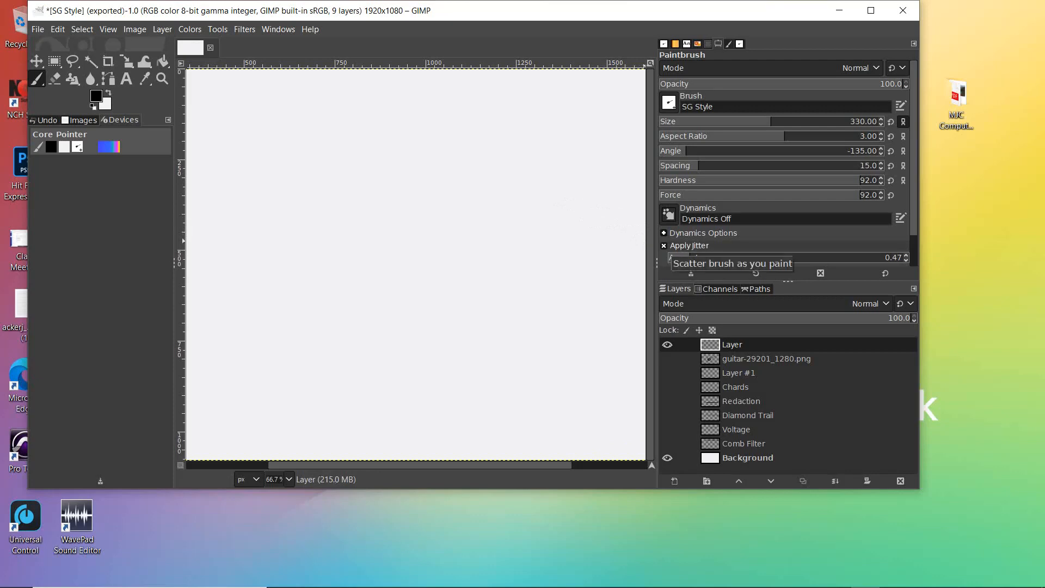
- Disable Apply Jitter for the brush, paint a test row across the canvas, and undo it
left_click(675, 246)
left_click_drag(607, 206, 256, 211)
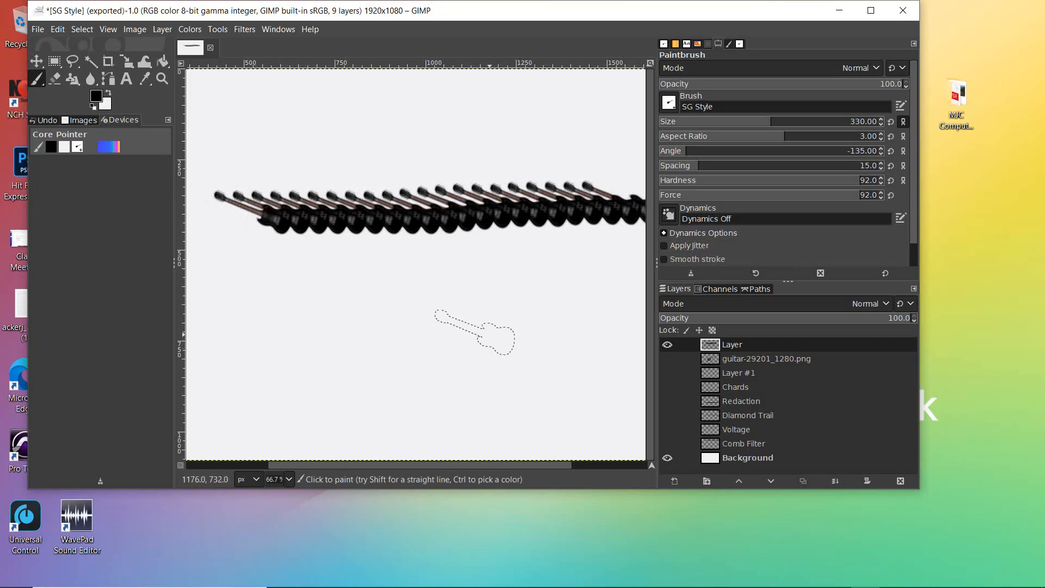
key("ctrl+z")
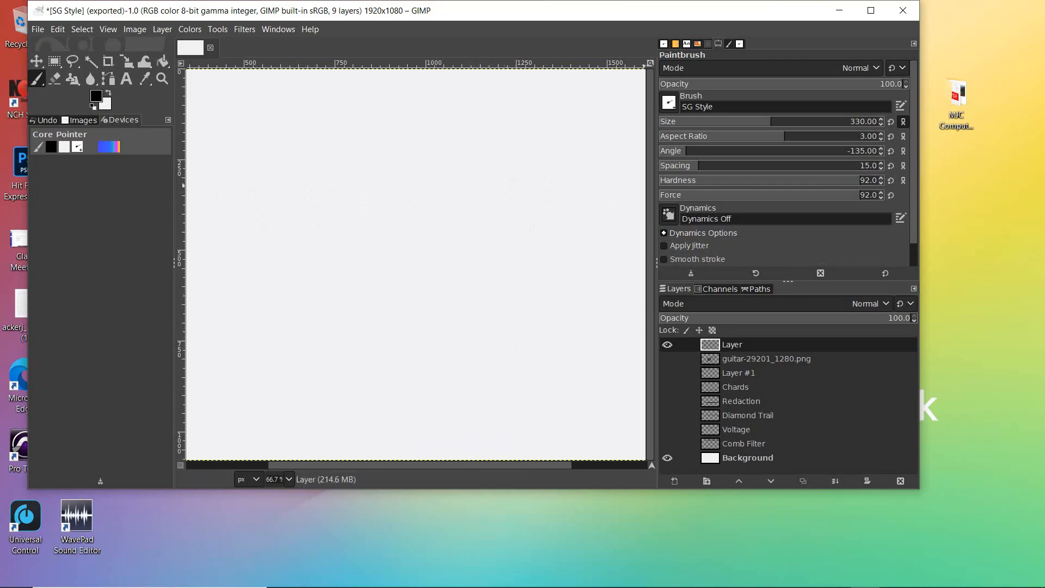
- Try a brush angle of -90 with a test row of guitars and undo the stroke
left_click_drag(687, 151, 713, 150)
left_click_drag(613, 171, 306, 193)
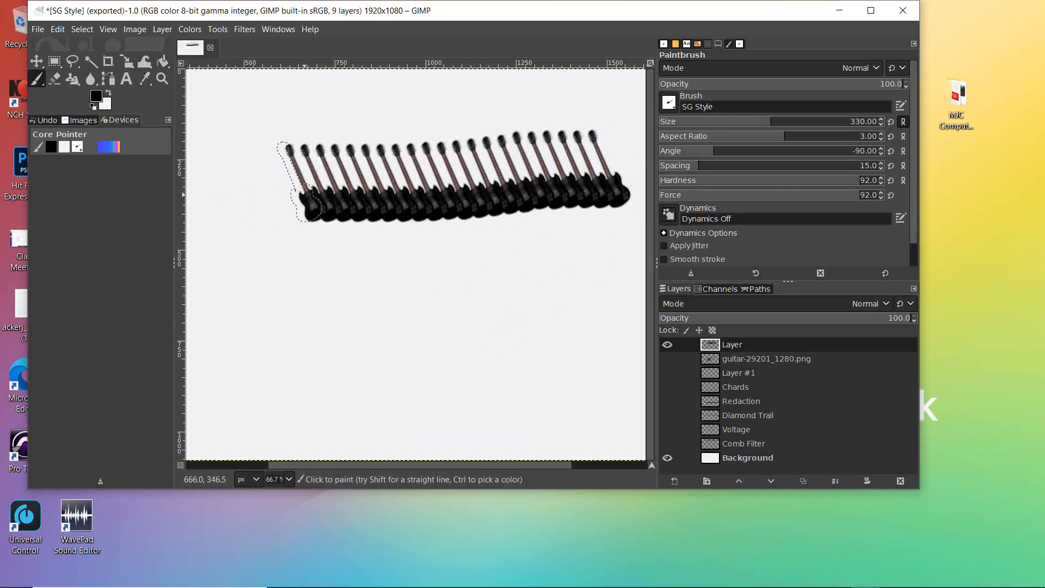
key("ctrl+z")
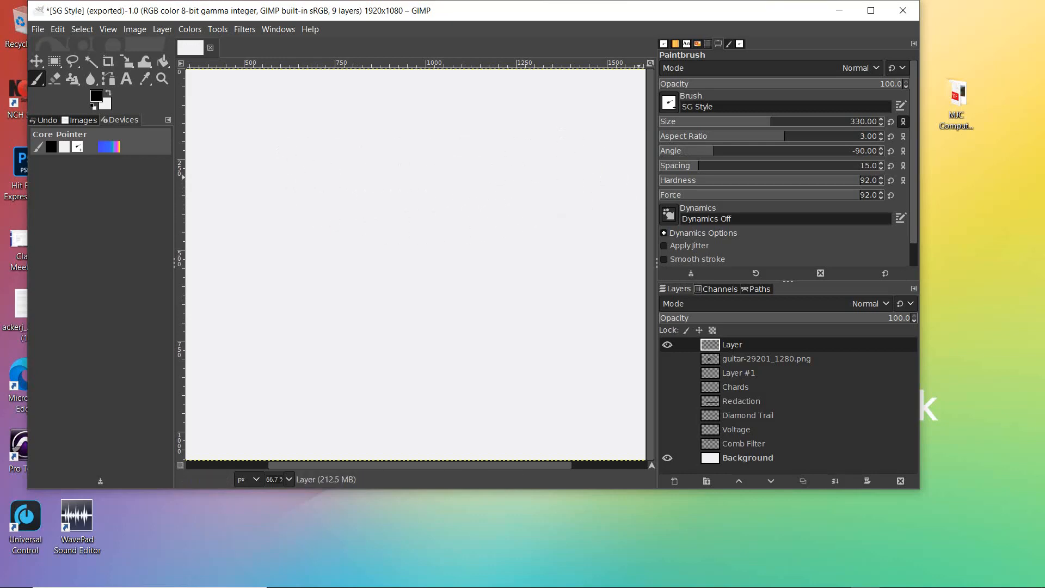
- Try brush spacings of 53 and 20 with a test stroke for each, undoing both strokes
left_click_drag(698, 165, 754, 165)
mouse_move(613, 183)
left_mouse_down()
mouse_move(247, 217)
mouse_move(237, 277)
mouse_move(281, 334)
mouse_move(405, 349)
mouse_move(556, 321)
mouse_move(611, 292)
left_mouse_up()
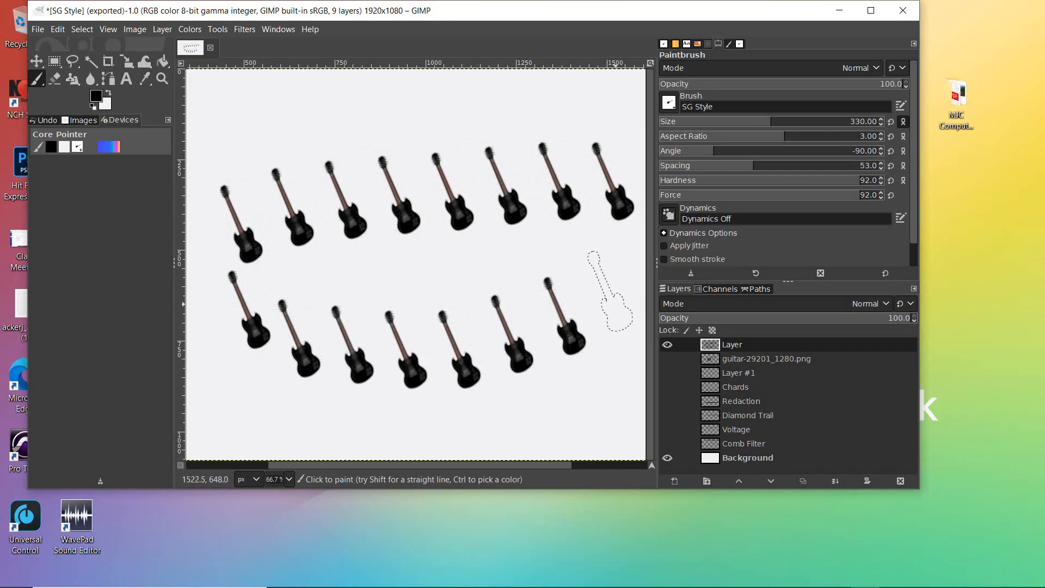
key("ctrl+z")
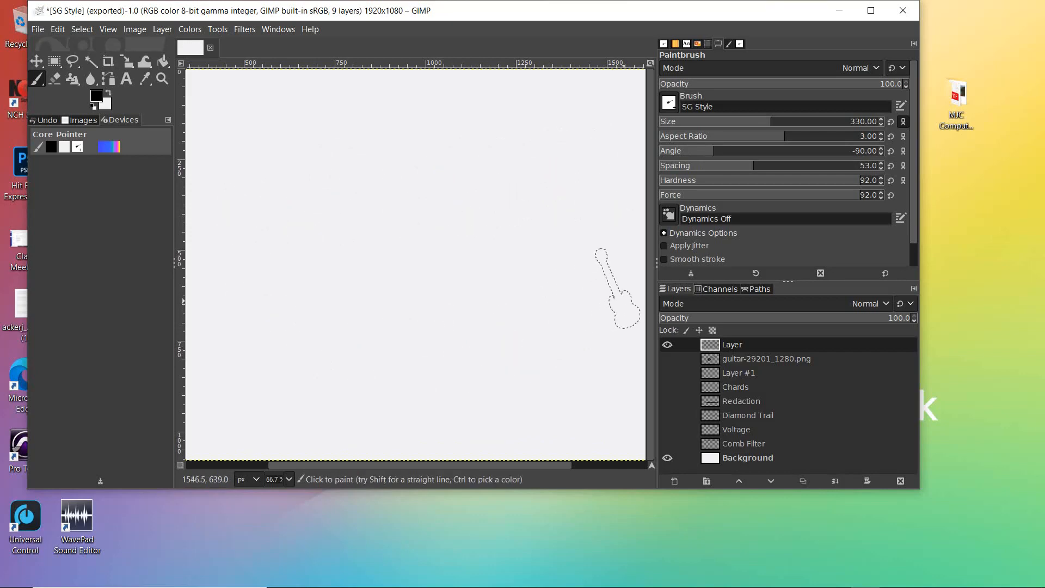
left_click_drag(754, 165, 708, 165)
left_click_drag(626, 169, 430, 173)
key("ctrl+z")
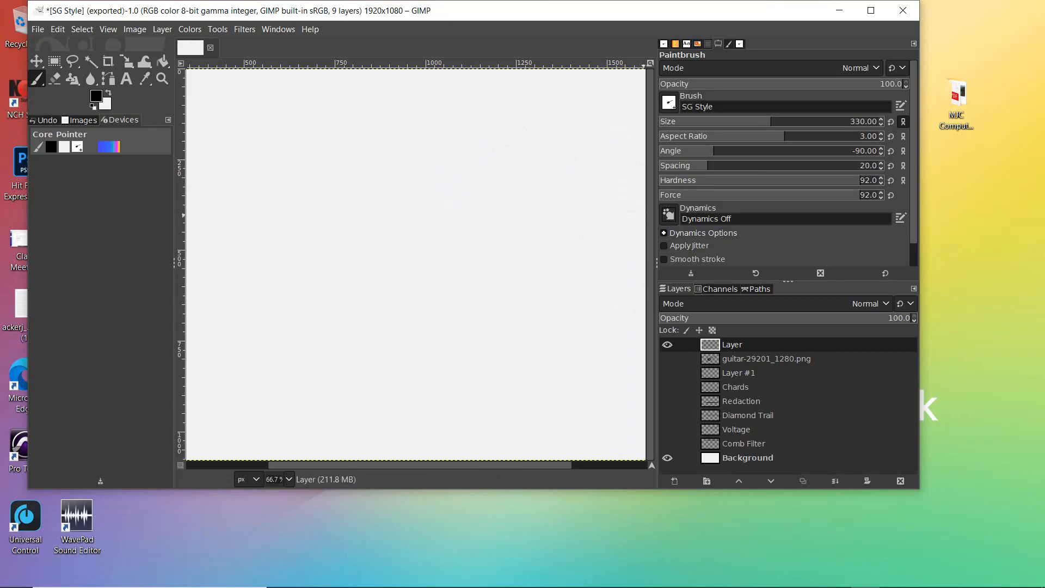
- Set the brush spacing to 8, paint a dense test row of guitars, and undo it
left_click_drag(708, 165, 683, 165)
left_click_drag(618, 163, 275, 193)
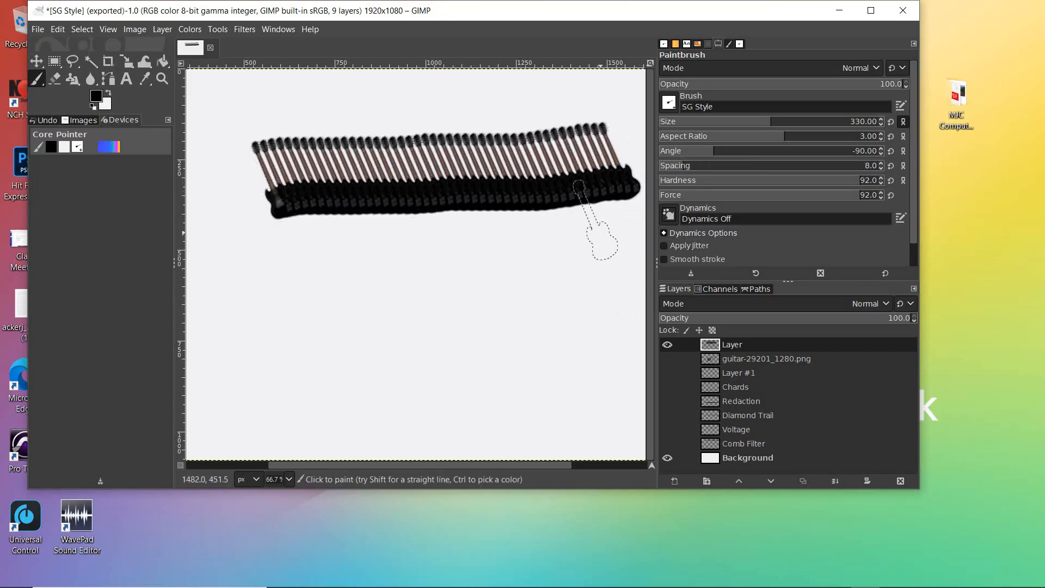
key("ctrl+z")
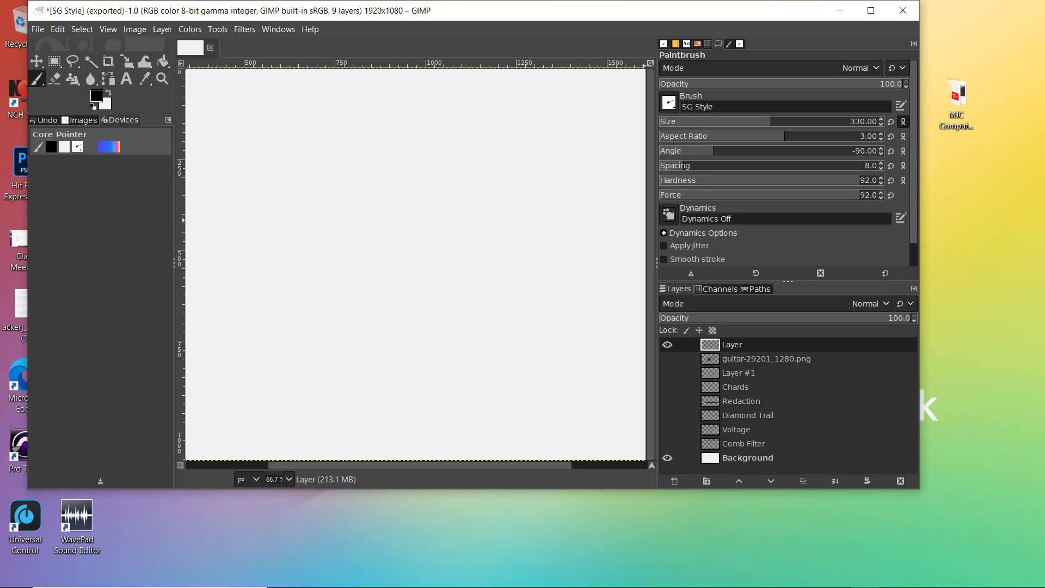
- Set the brush force to 46, paint a test row across the upper canvas, and undo it
left_click(760, 196)
mouse_move(621, 152)
left_mouse_down()
mouse_move(419, 180)
mouse_move(267, 184)
left_mouse_up()
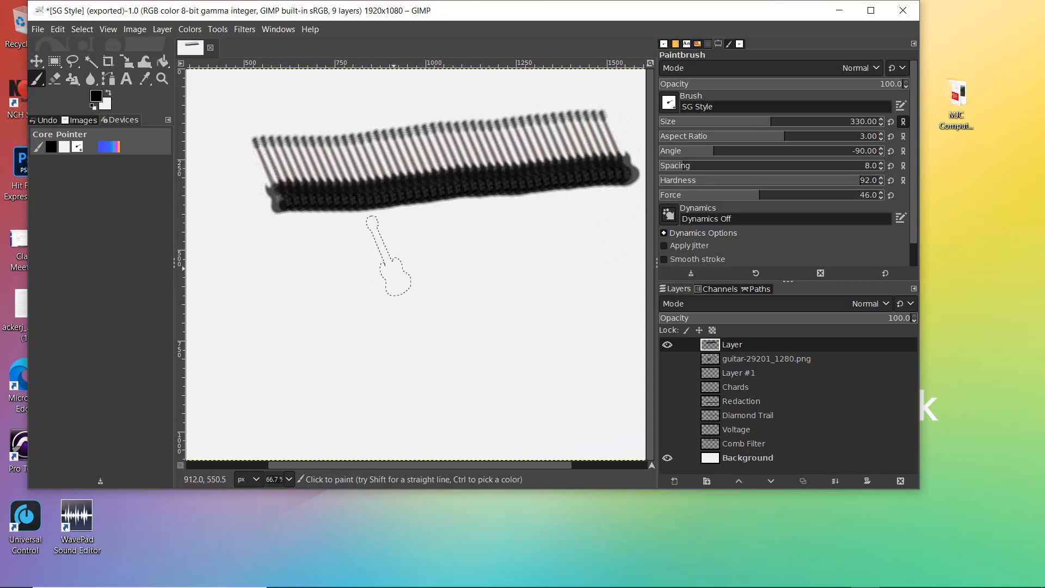
key("ctrl")
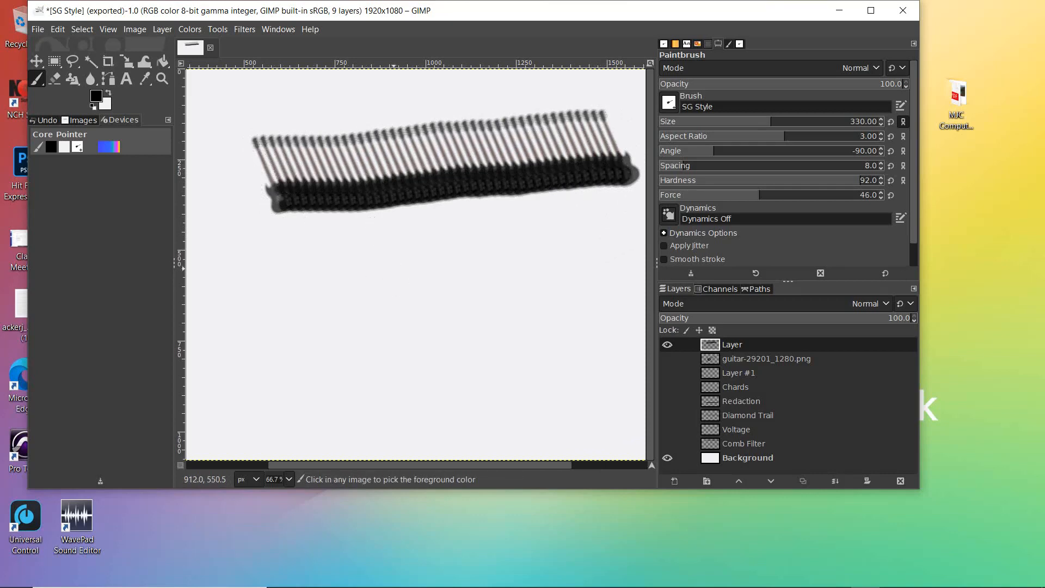
key("ctrl+z")
- Try a brush angle of -121 with a test row of guitars and undo the stroke
left_click_drag(853, 151, 839, 153)
mouse_move(594, 177)
left_mouse_down()
mouse_move(381, 191)
mouse_move(334, 212)
left_mouse_up()
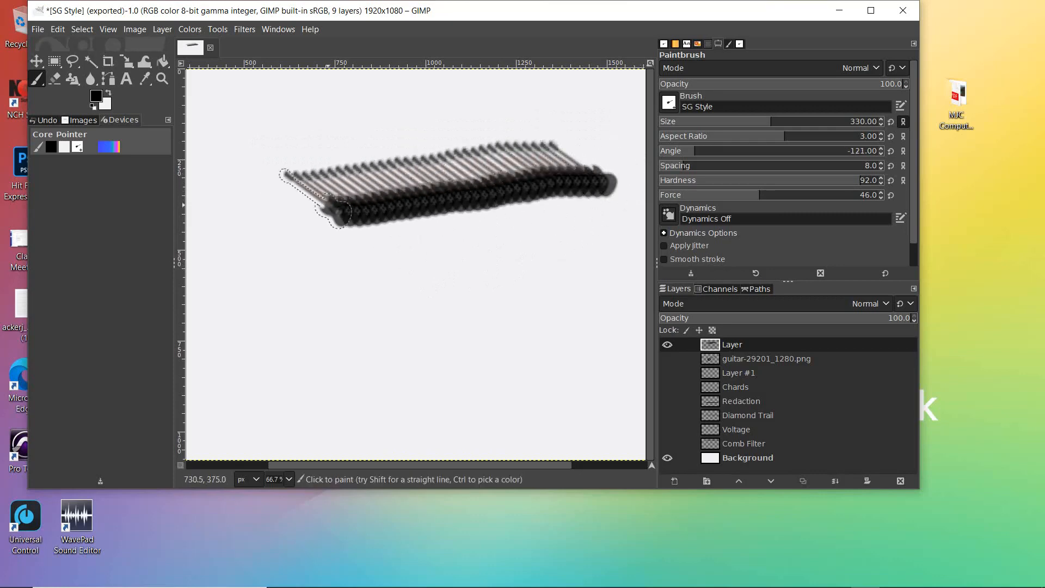
key("ctrl+z")
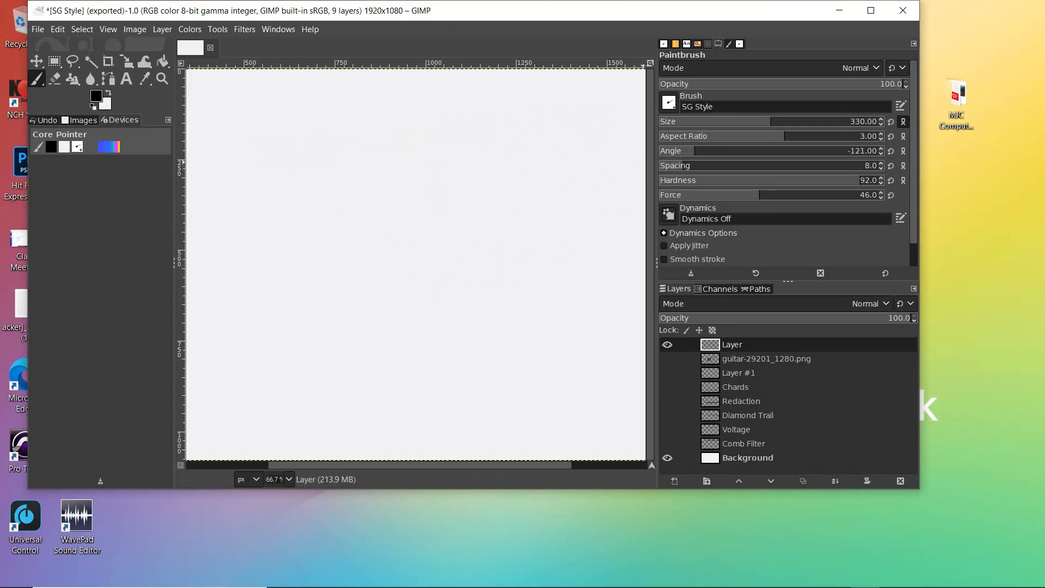
- Set the brush angle to -137, paint a test row across the upper canvas, and undo it
left_click_drag(849, 151, 839, 151)
left_click_drag(595, 163, 267, 190)
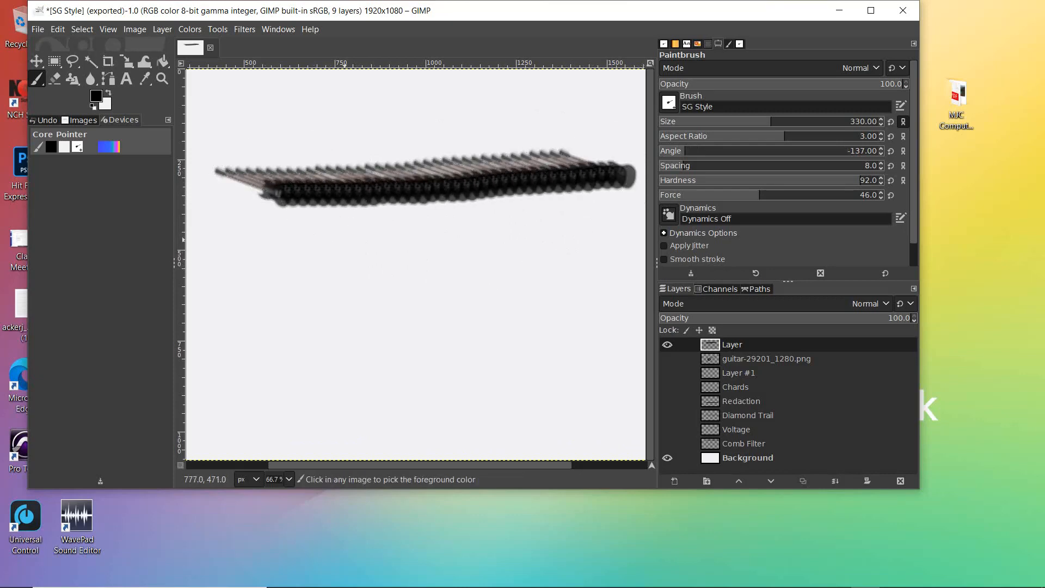
key("ctrl+z")
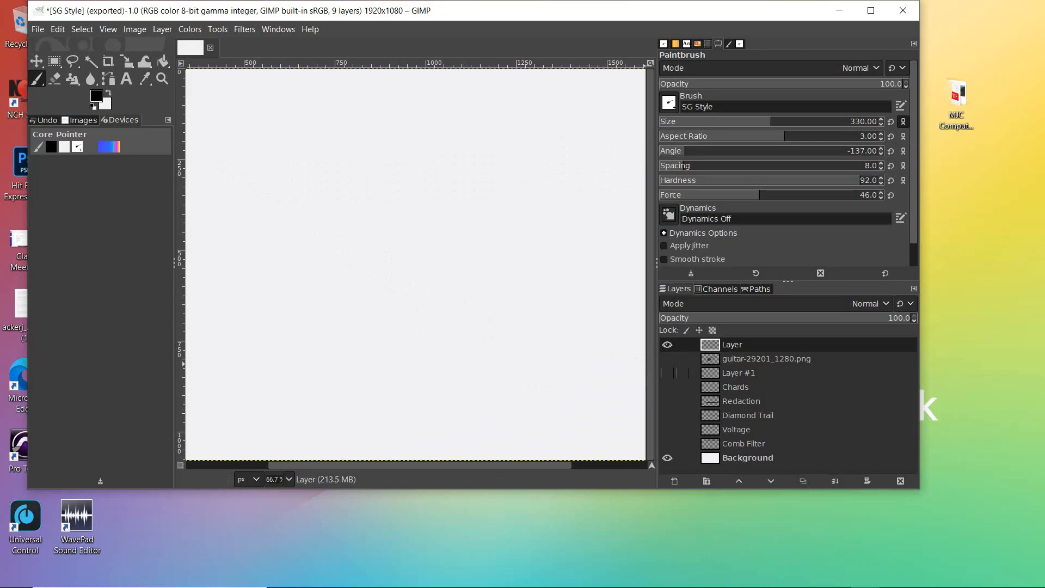
- Show the Layer #1, Chards, Redaction, Diamond Trail, Voltage and Comb Filter layers
left_click(667, 373)
left_click(667, 387)
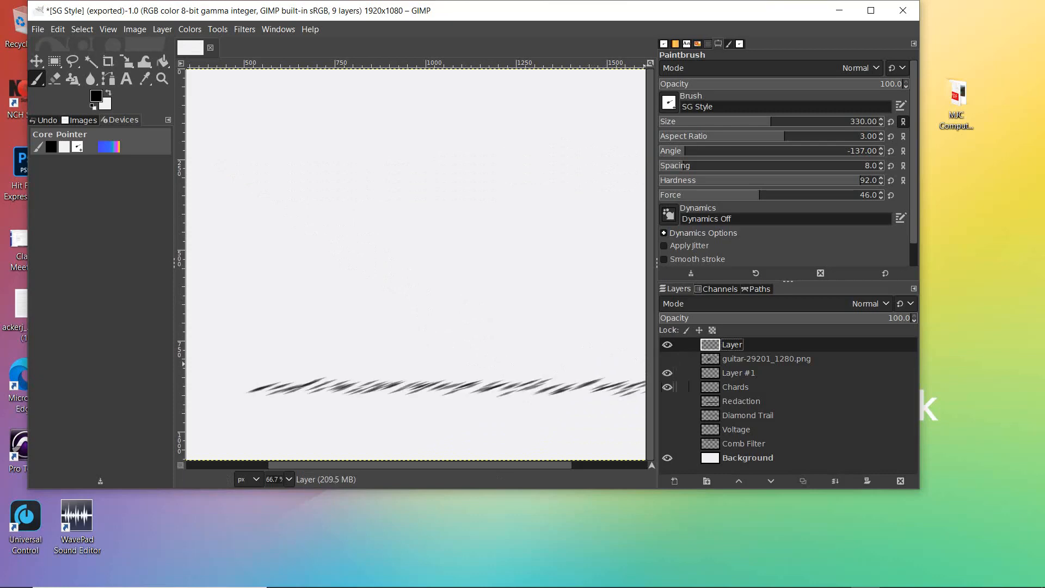
left_click(667, 401)
left_click(668, 415)
left_click(667, 429)
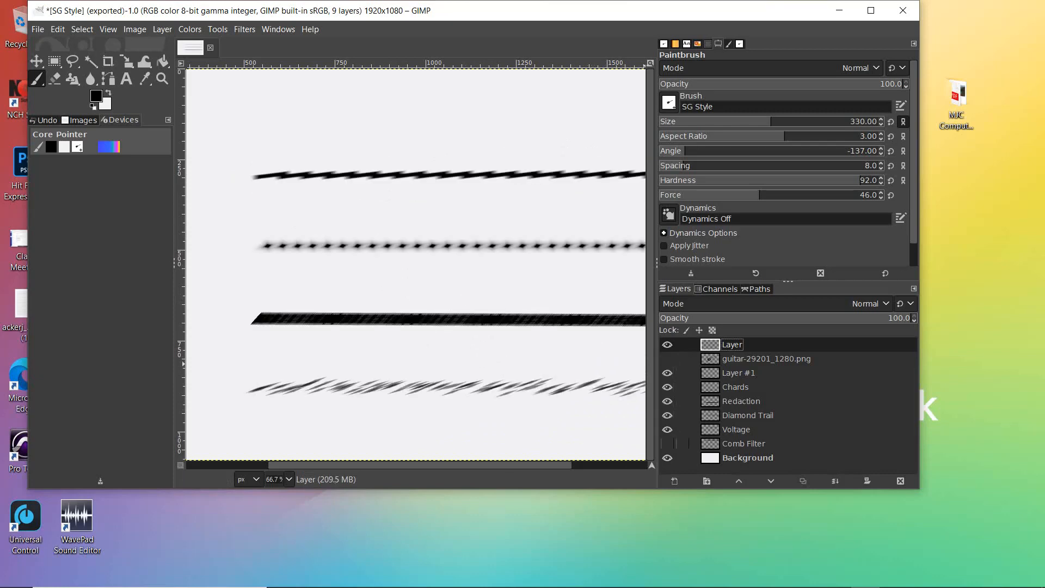
left_click(667, 444)
- Delete the guitar-29201_1280.png layer and make the uppermost layer, named Layer, active
left_click(762, 359)
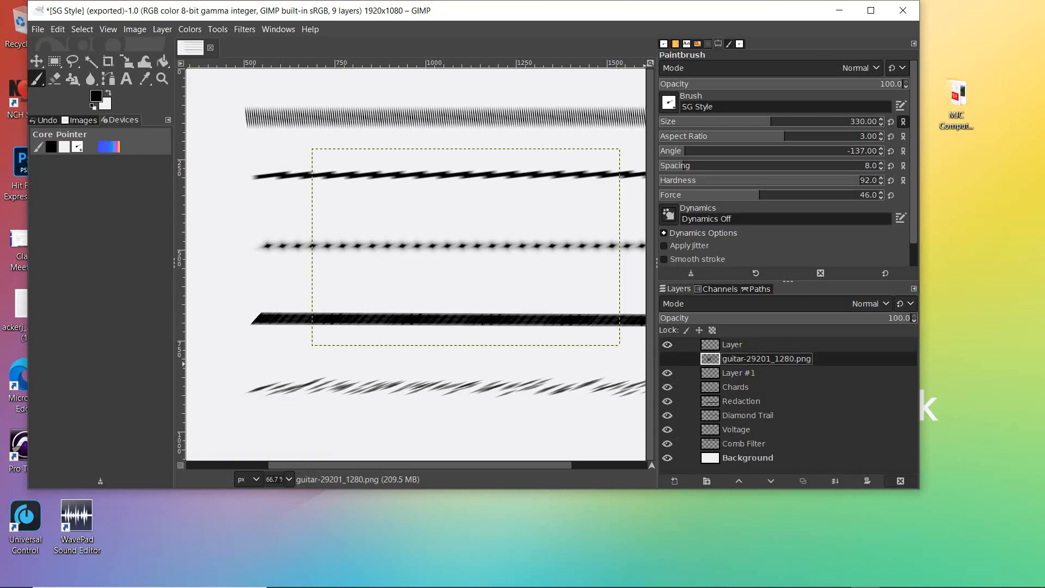
left_click(901, 481)
left_click(732, 345)
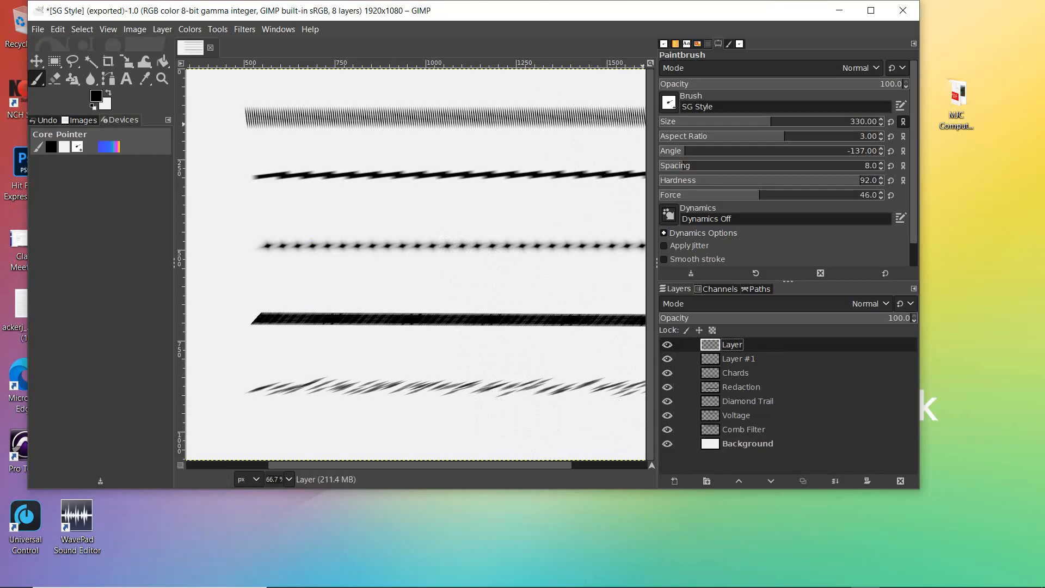
- Set the brush size to 107, paint a test row of guitars above the comb stroke, and undo it
left_click(715, 121)
left_click_drag(625, 90, 355, 84)
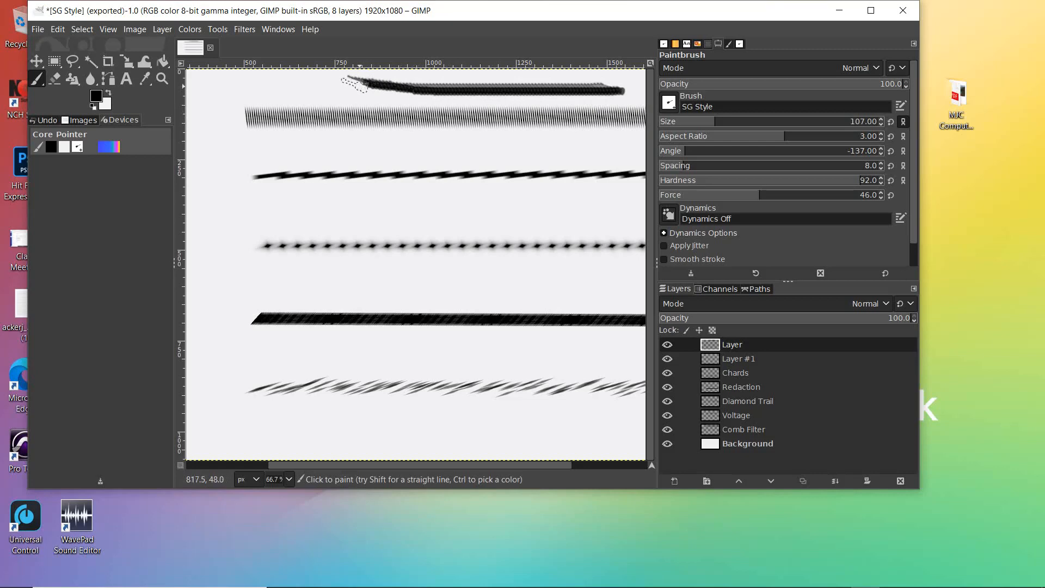
key("ctrl+z")
- Set the brush spacing to 15, paint another test row of guitars above the comb stroke, and undo it
left_click(698, 165)
left_click_drag(640, 89, 390, 81)
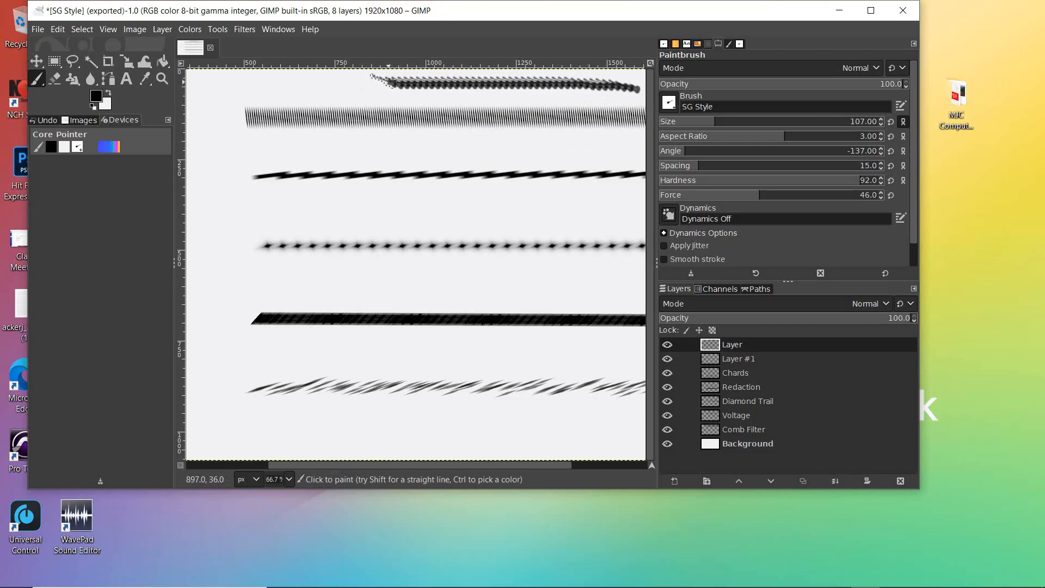
key("ctrl+z")
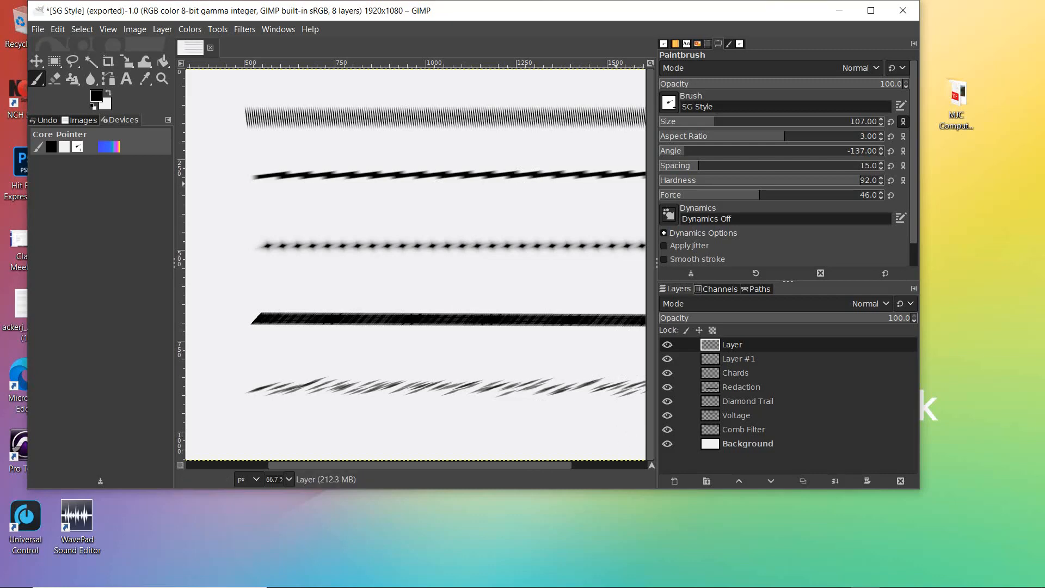
- Maximize the window and paint a straight row of guitars across the canvas below the Chards stroke, starting from its right end
left_click(871, 10)
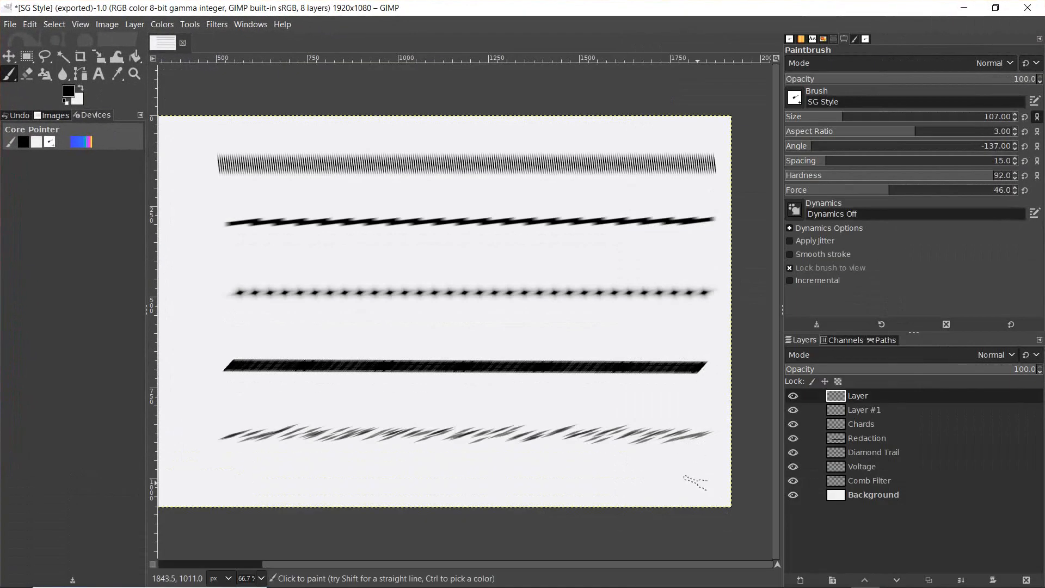
left_click(707, 477)
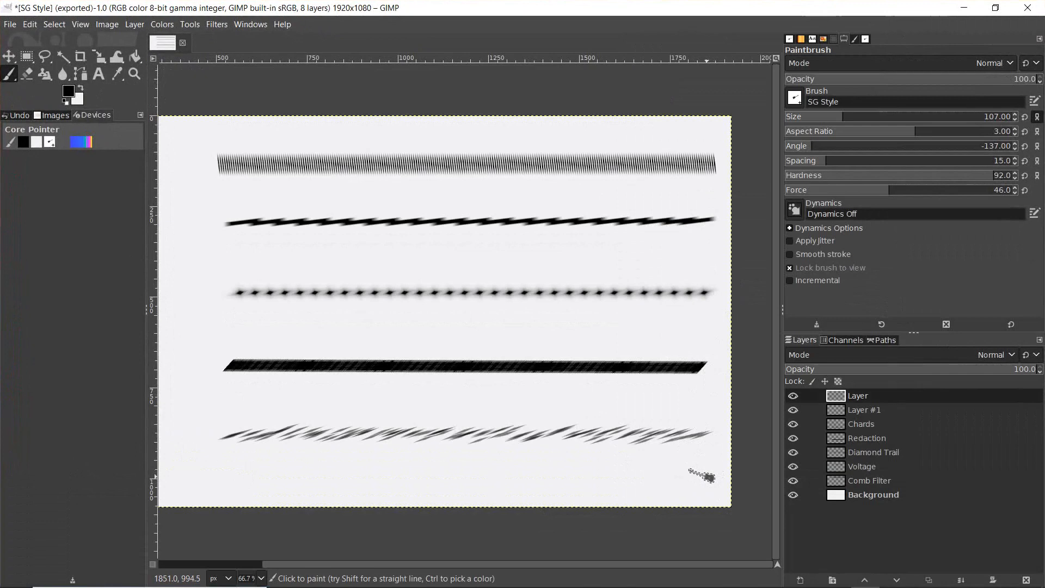
left_click(232, 475, "shift")
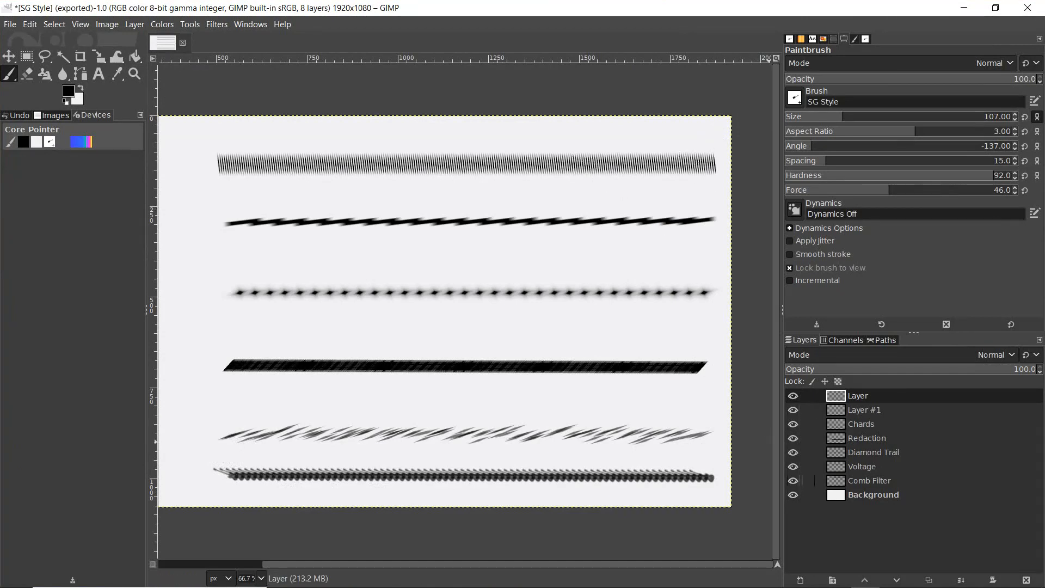
- Rename the guitar row's layer as Rack of Guitars
double_click(858, 396)
type("Rack of Guitars")
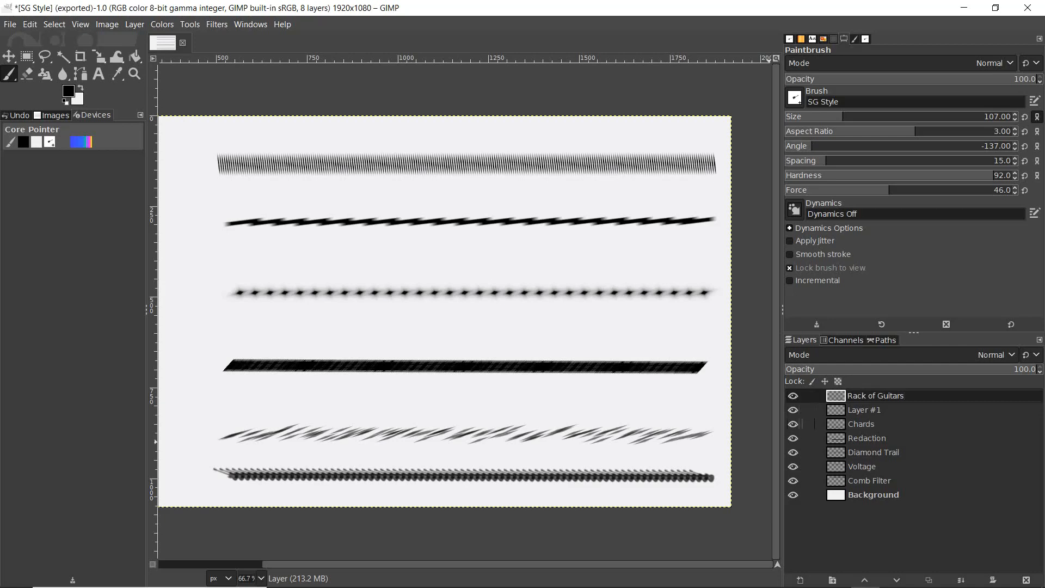
left_click(861, 424)
left_click(876, 396)
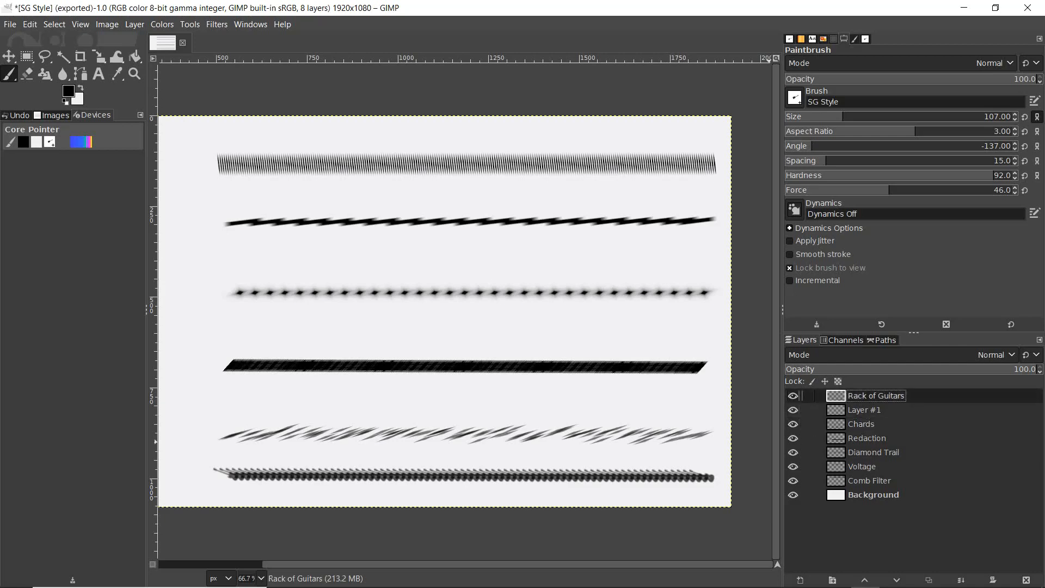
- Rename the guitar row's layer as SG Style and delete Layer #1
double_click(876, 396)
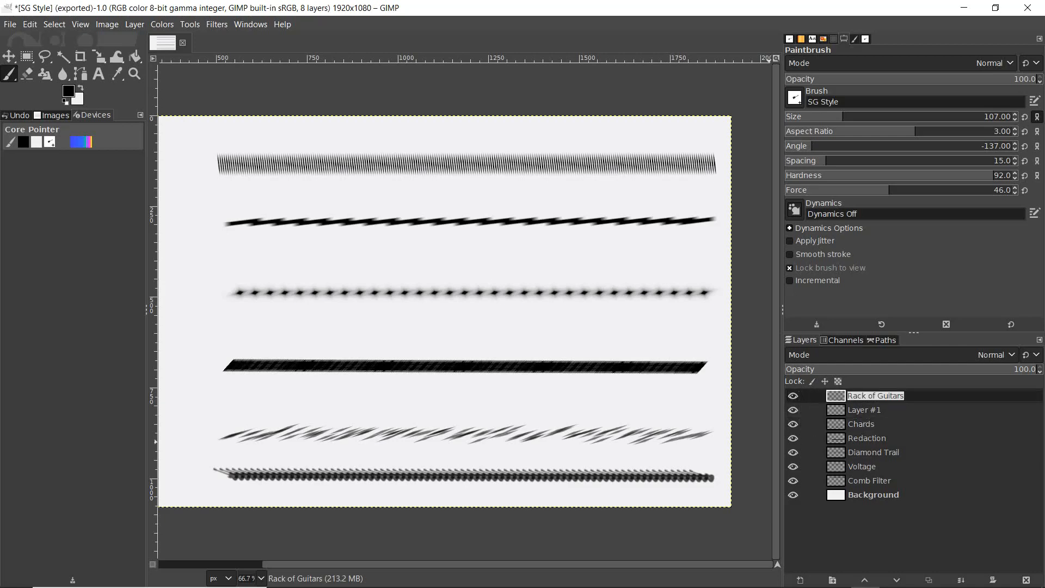
type("SG Style")
left_click(867, 439)
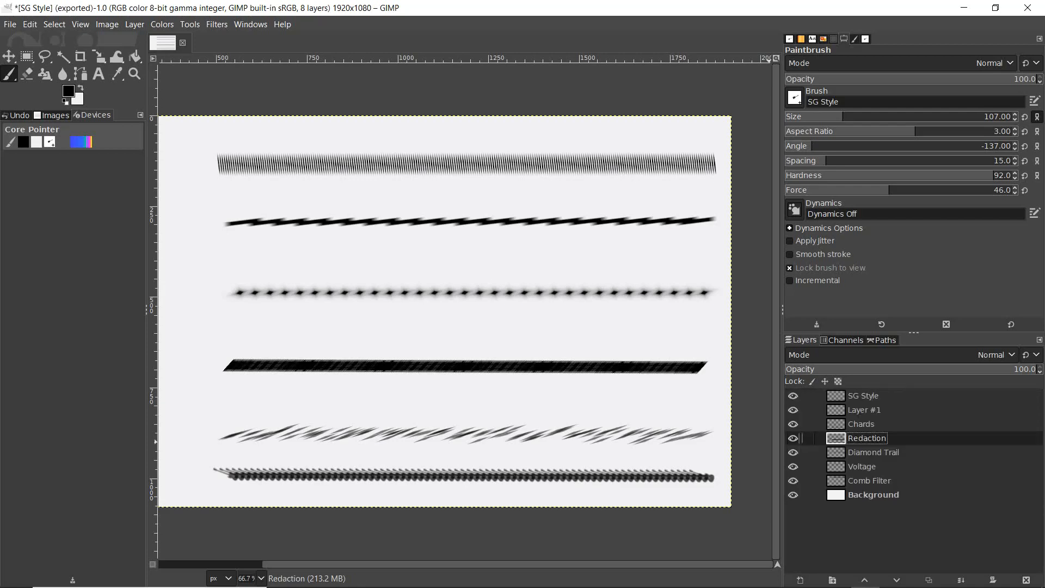
left_click(865, 410)
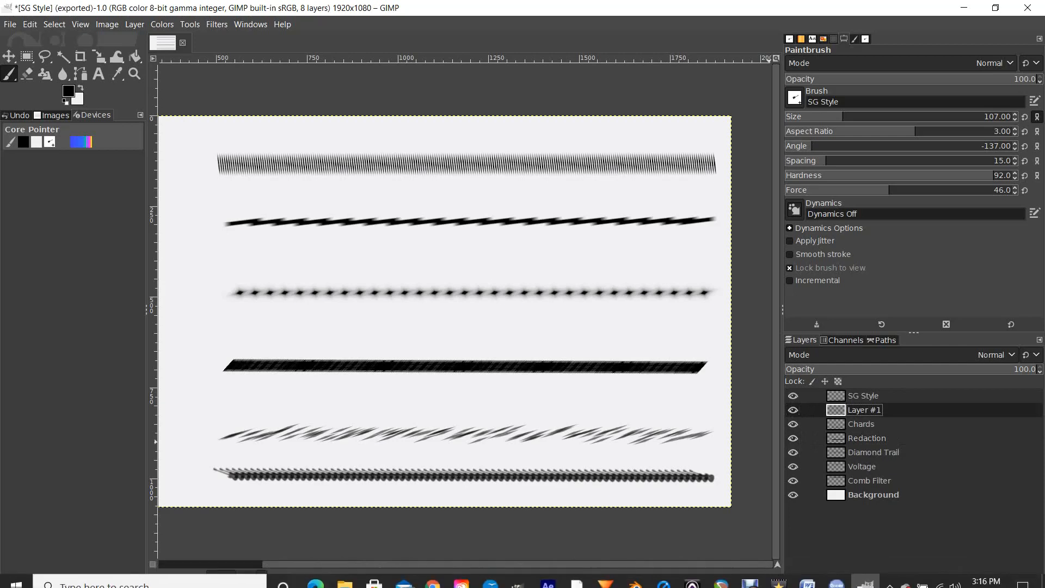
left_click(1026, 580)
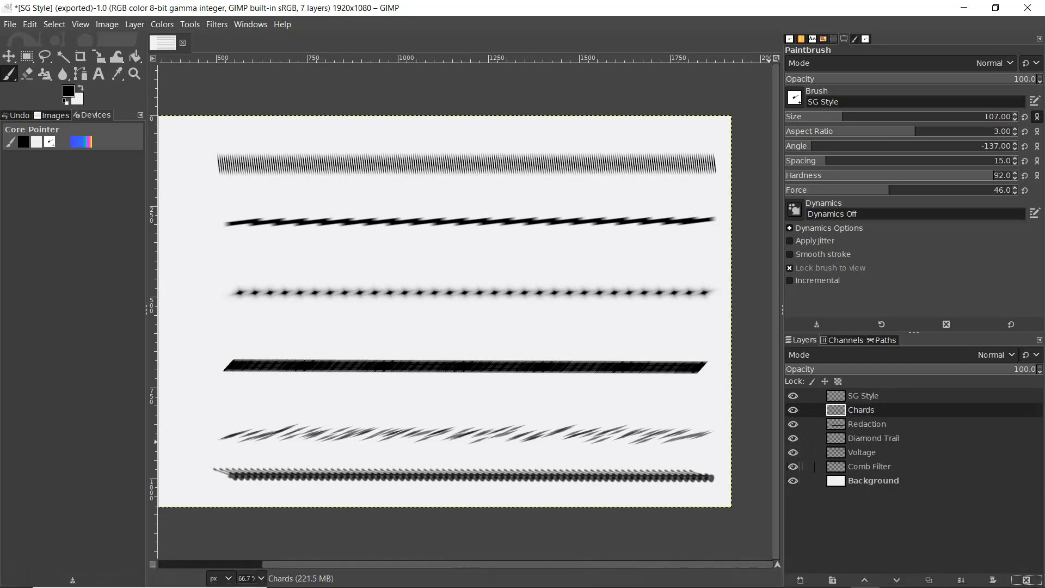
- Examine each line style by briefly hiding and showing its layer, from Comb Filter up to SG Style
left_click(794, 467)
left_click(794, 467)
left_click(793, 453)
left_click(794, 439)
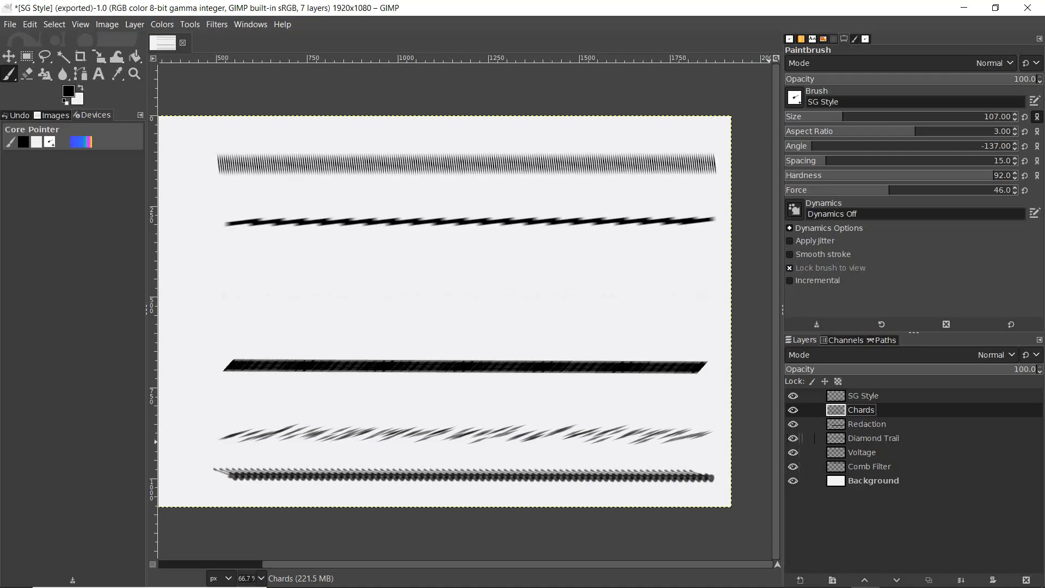
left_click(793, 424)
left_click(793, 424)
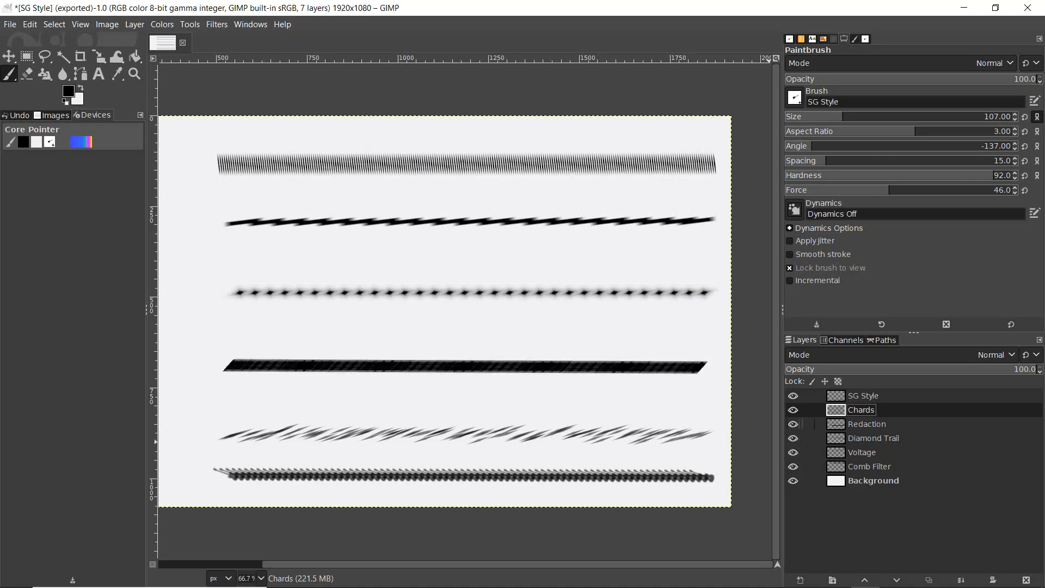
left_click(793, 410)
left_click(793, 410)
left_click(793, 410)
left_click(793, 410)
left_click(793, 396)
left_click(793, 396)
- Move the Comb Filter and Voltage layers slightly up and to the left with the Move tool
left_click(863, 396)
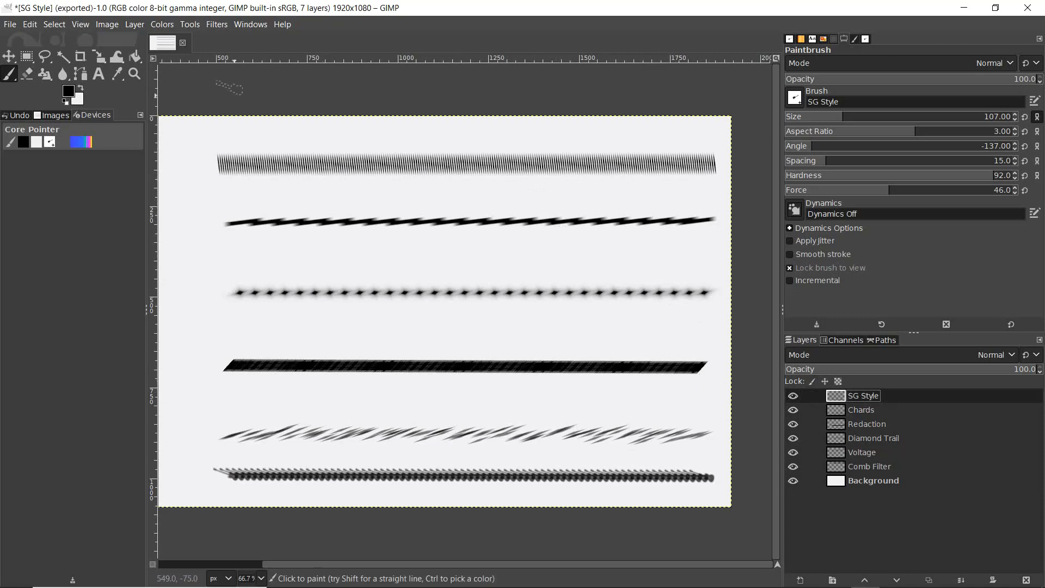
key("m")
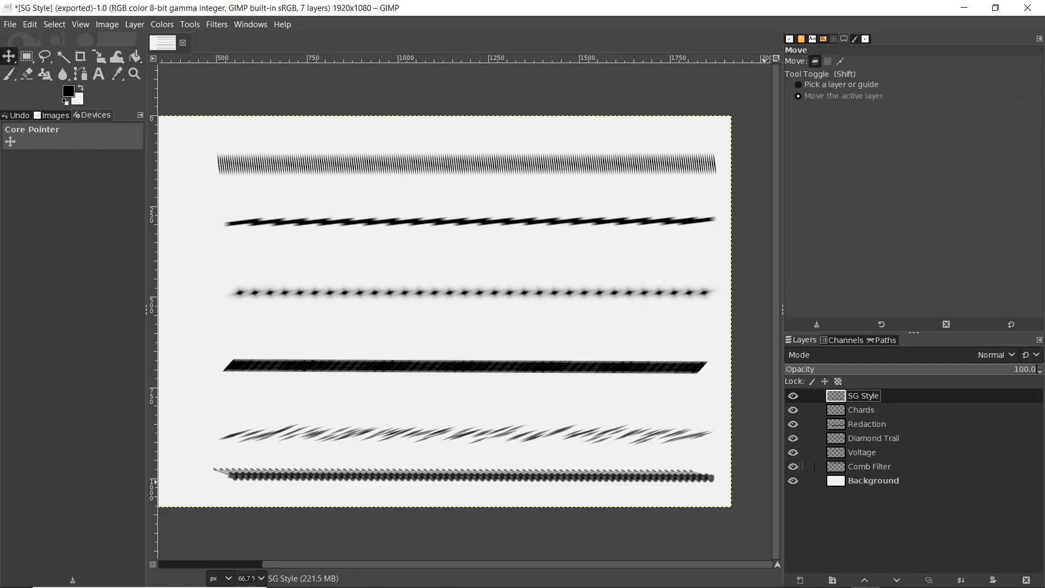
left_click(869, 466)
left_click_drag(438, 162, 432, 146)
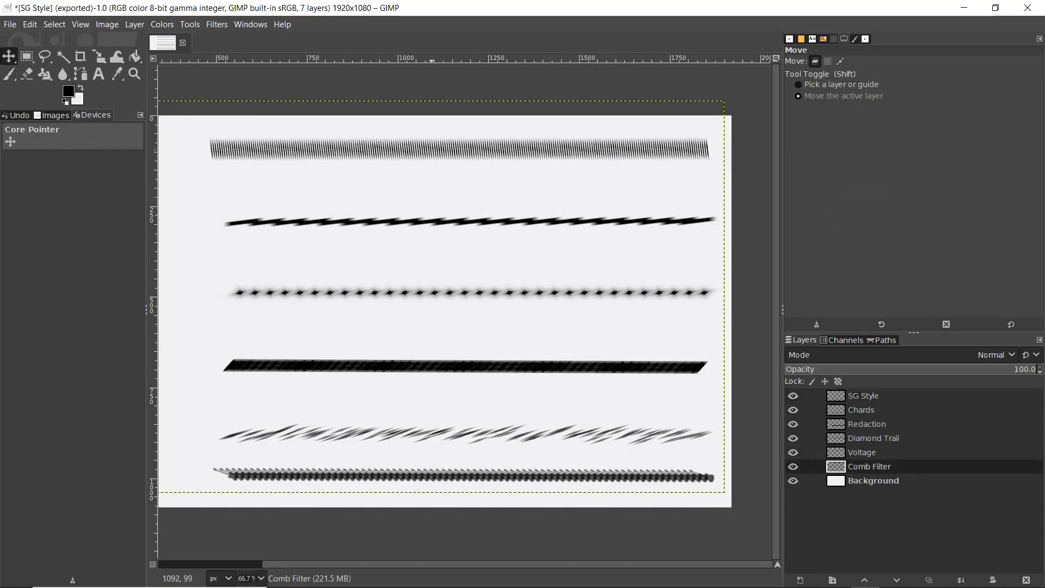
key("Page_Up")
left_click_drag(465, 219, 459, 206)
- Move the Diamond Trail and Redaction layers slightly up and to the left
key("Page_Up")
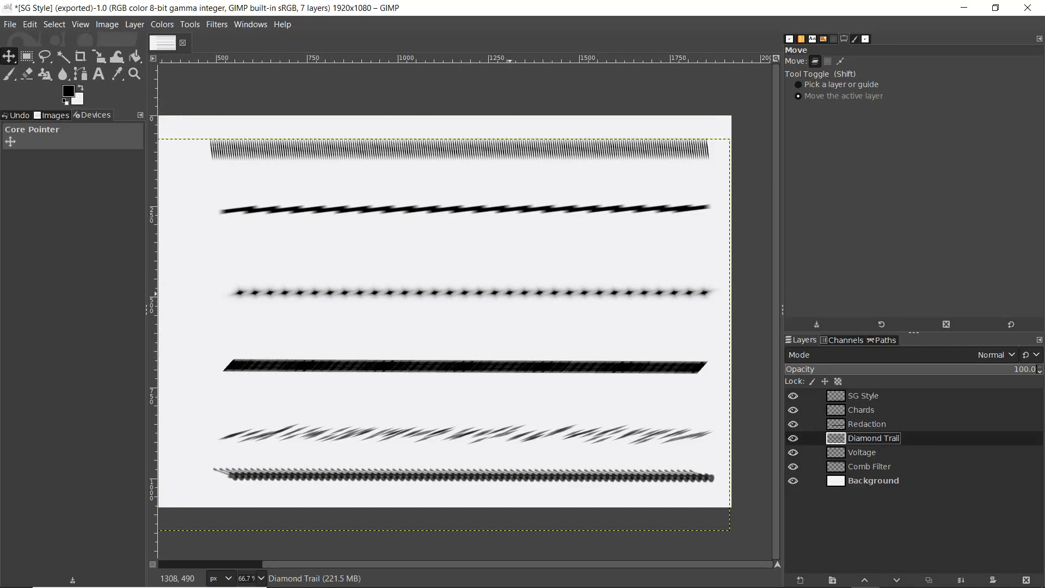
left_click_drag(381, 331, 377, 321)
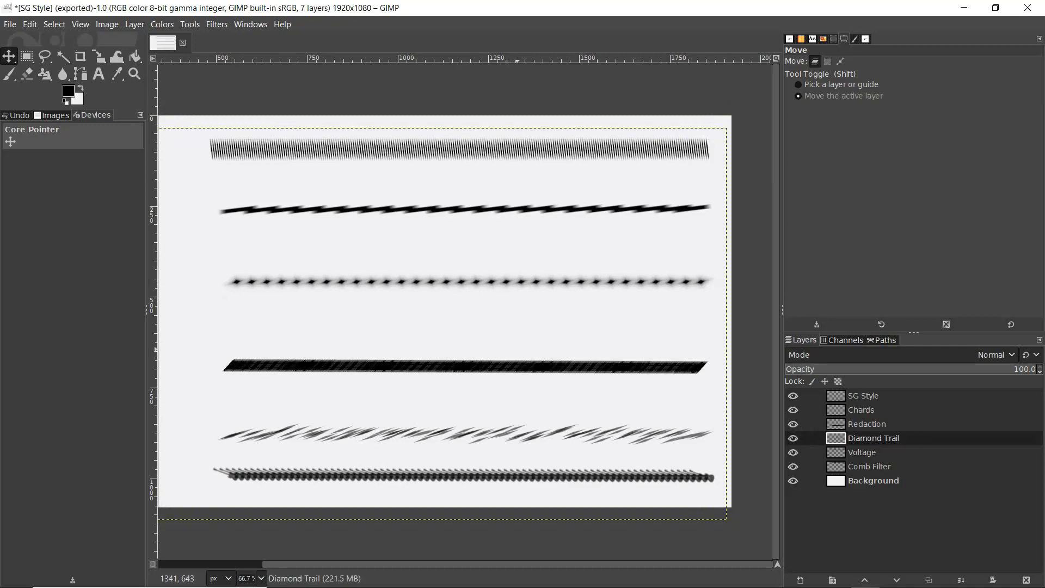
key("Page_Up")
left_click_drag(541, 366, 535, 350)
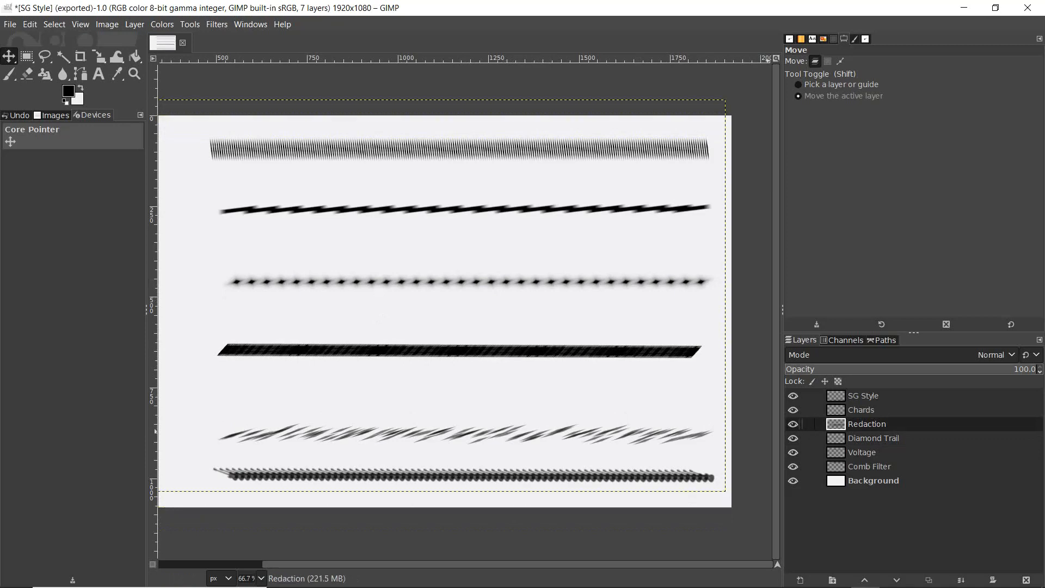
- Move the Chards layer about 31 px left and 60 px up, and shift the SG Style layer slightly up and left
key("Page_Up")
left_click_drag(535, 433, 525, 411)
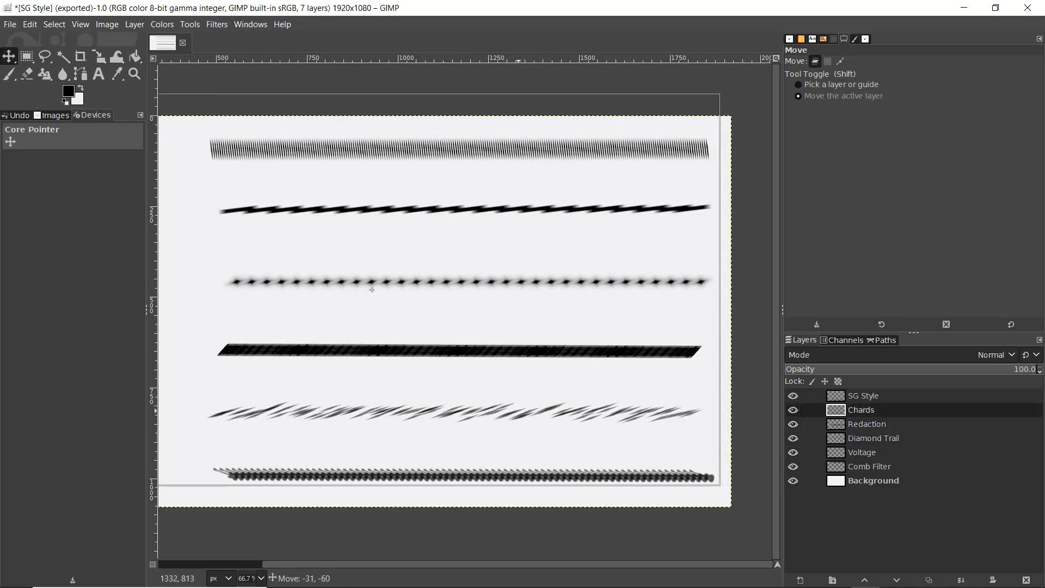
left_click_drag(372, 289, 372, 290)
left_click(863, 396)
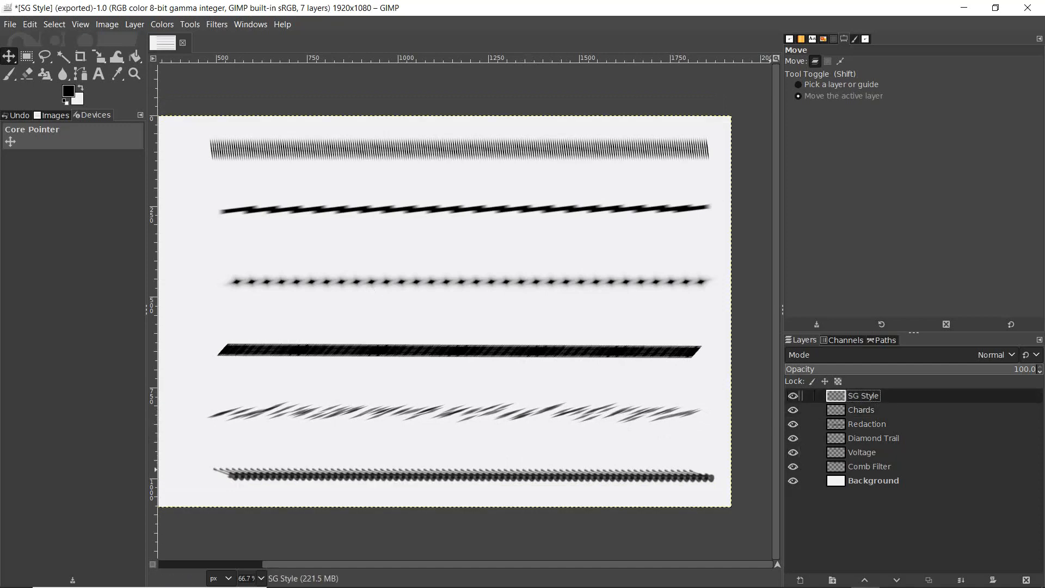
left_click_drag(384, 312, 375, 304)
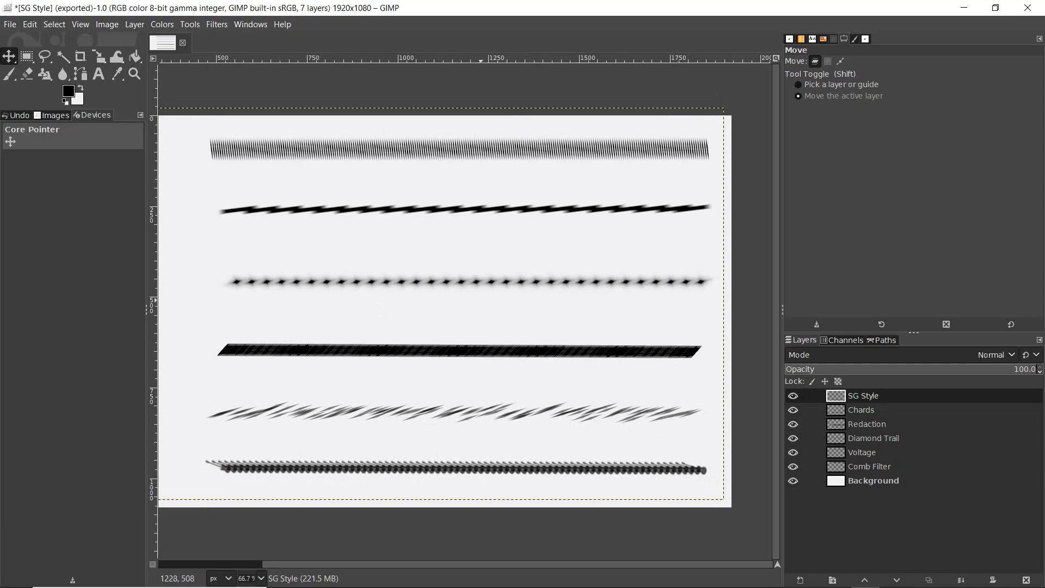